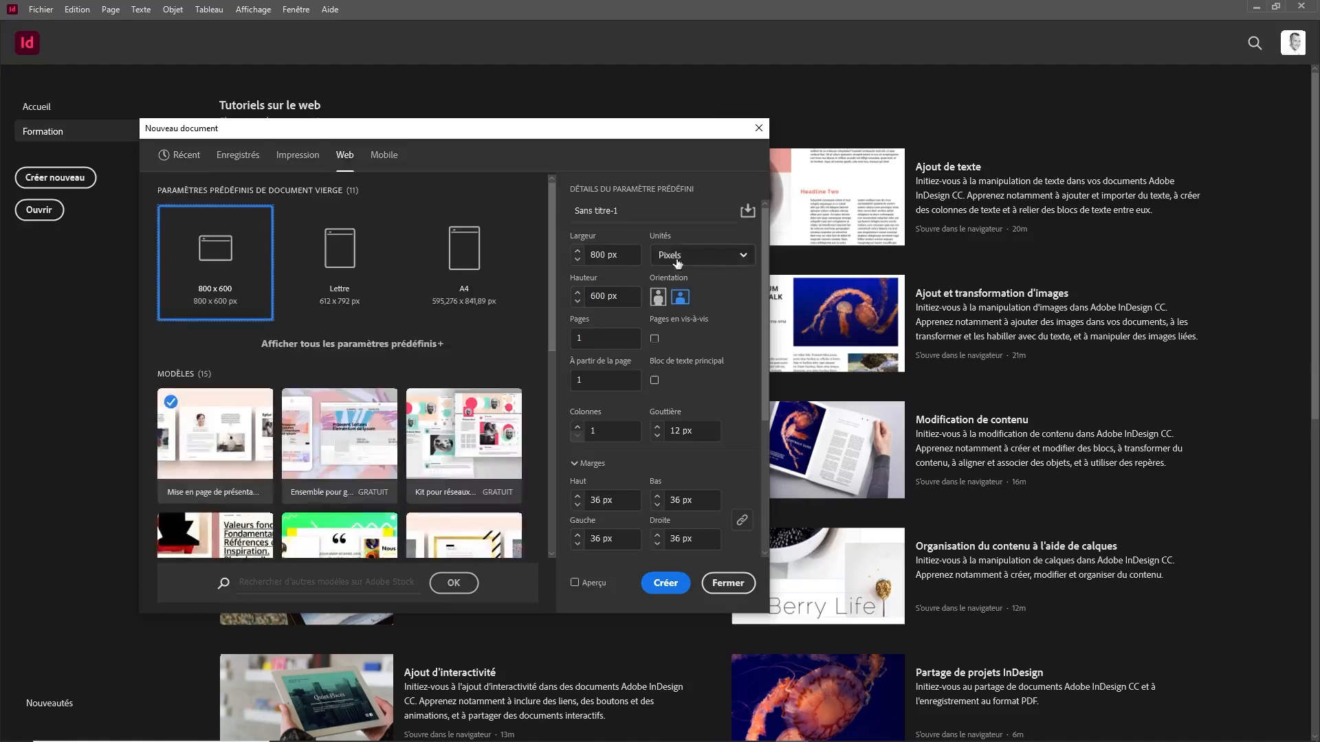
Step: Choose the Lettre preset among the Web document presets and set the page height to 1200 px
{"action": "left_click", "coordinate": [364, 346]}
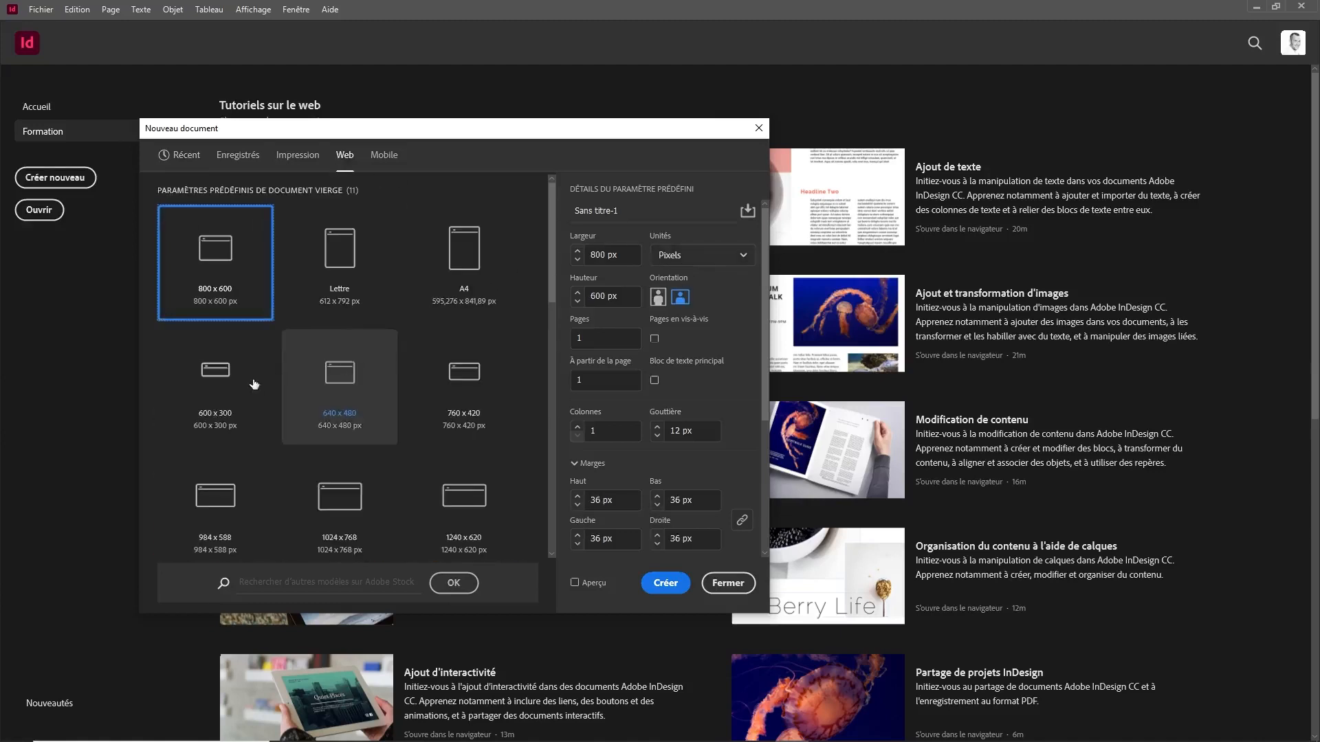
{"action": "scroll", "coordinate": [397, 426], "scroll_direction": "down", "scroll_amount": 2}
{"action": "scroll", "coordinate": [372, 430], "scroll_direction": "up", "scroll_amount": 2}
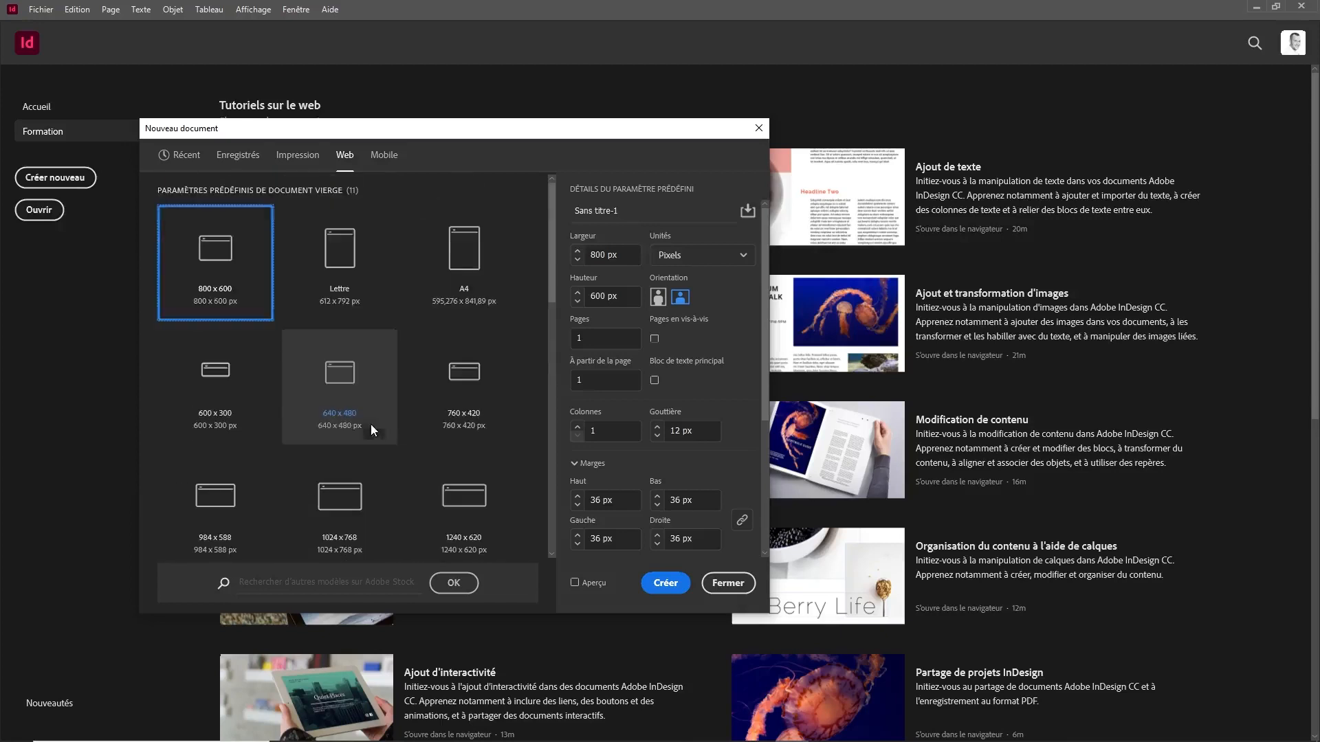
{"action": "left_click", "coordinate": [339, 251]}
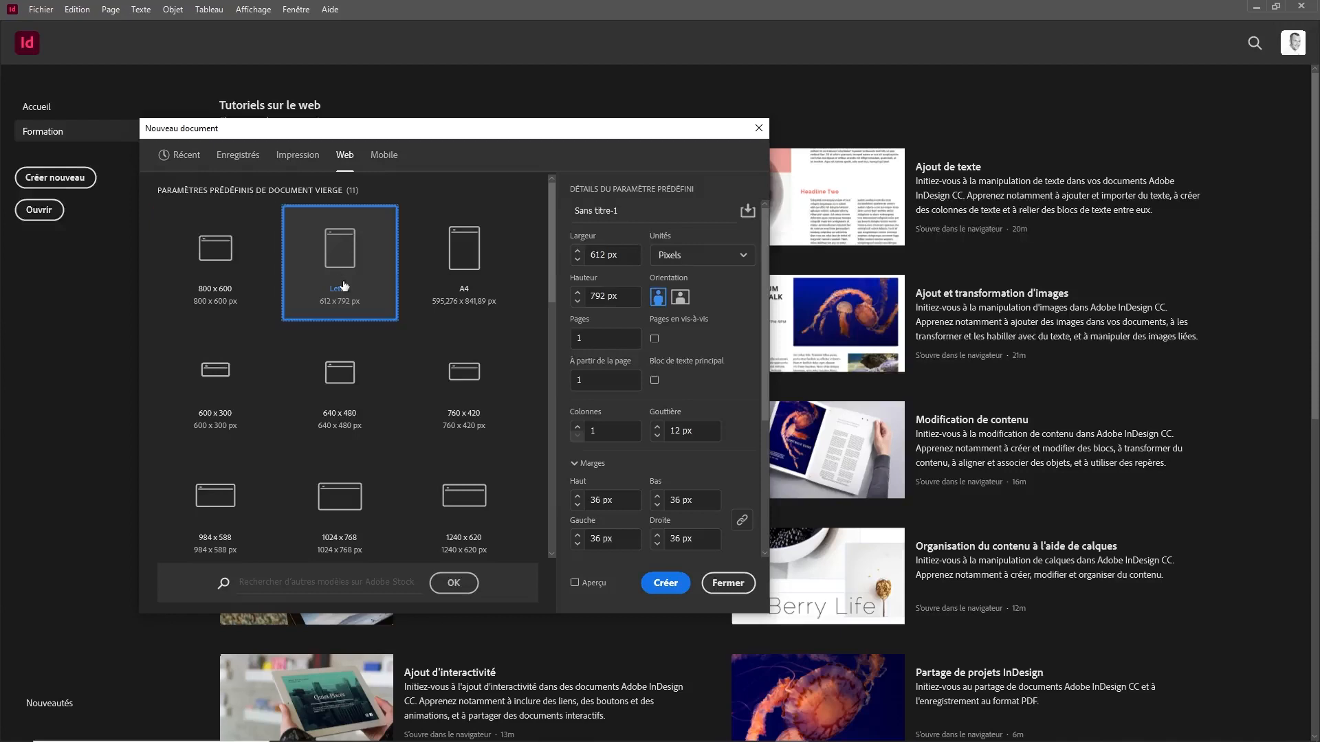
{"action": "left_click", "coordinate": [581, 296]}
{"action": "left_click_drag", "start_coordinate": [582, 297], "coordinate": [622, 298]}
{"action": "type", "text": "1200"}
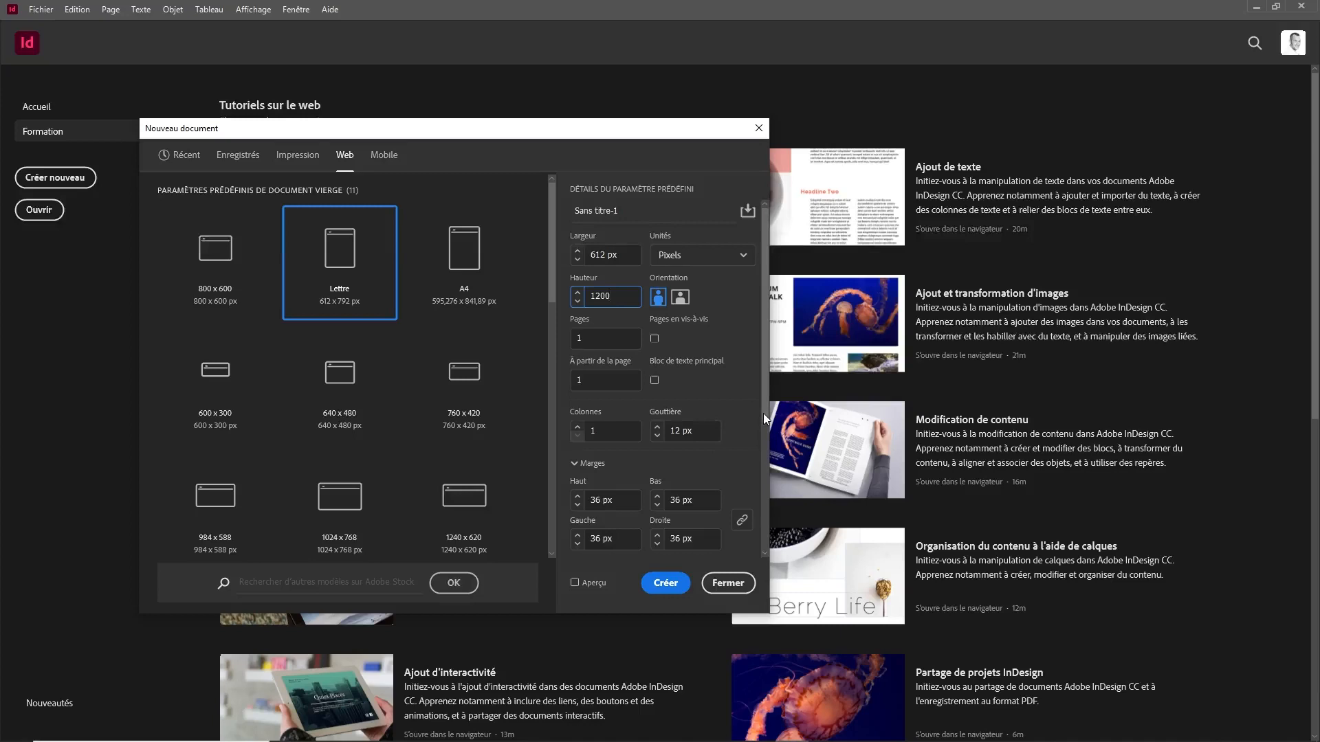
Step: Set all four margins to 0 px and create the document
{"action": "scroll", "coordinate": [763, 422], "scroll_direction": "down", "scroll_amount": 2}
{"action": "left_click", "coordinate": [617, 457]}
{"action": "left_click_drag", "start_coordinate": [617, 457], "coordinate": [532, 463]}
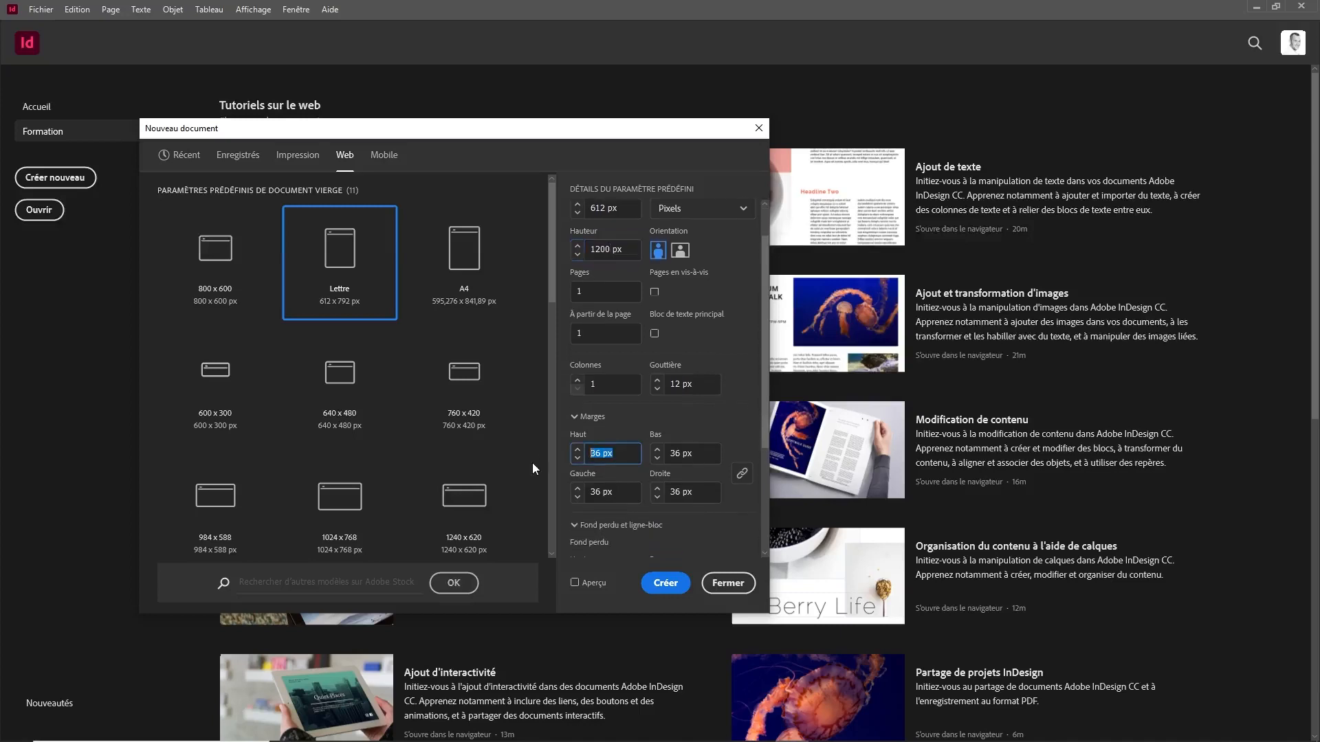
{"action": "type", "text": "0"}
{"action": "key", "text": "Tab"}
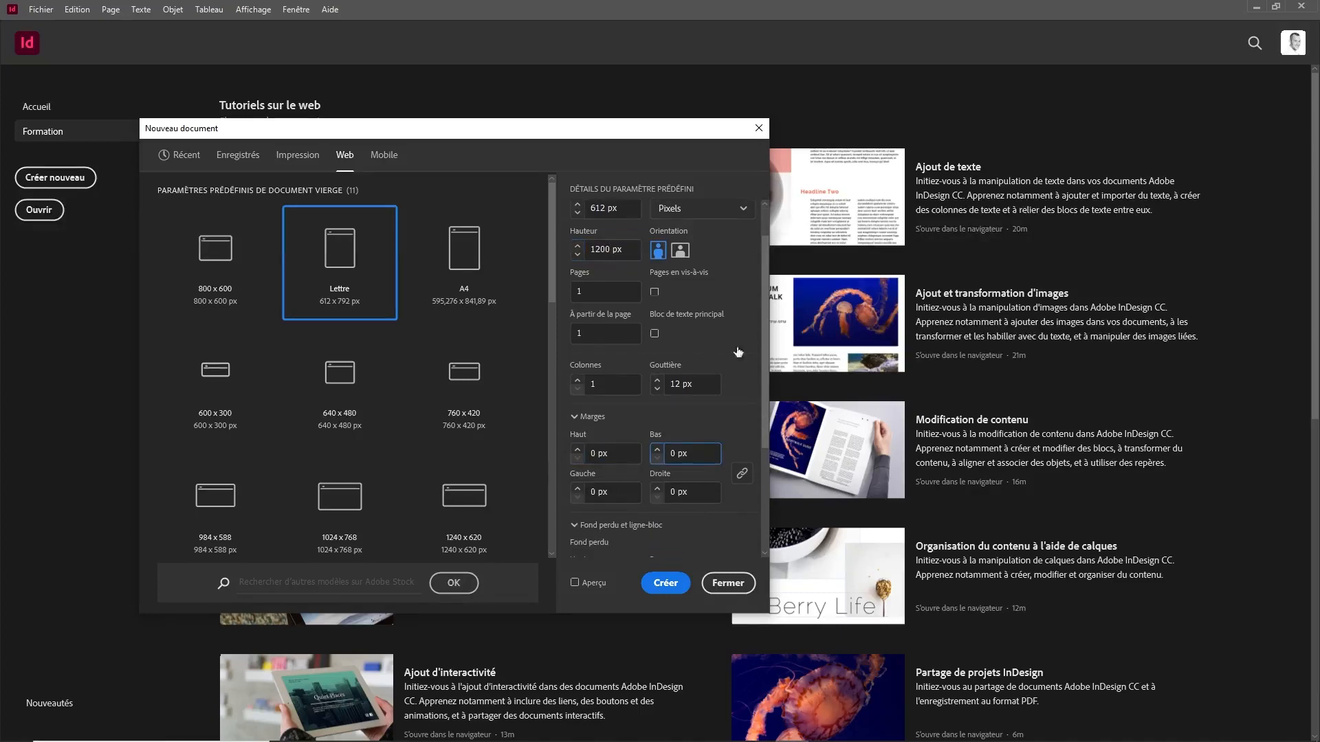
{"action": "scroll", "coordinate": [764, 372], "scroll_direction": "down", "scroll_amount": 4}
{"action": "scroll", "coordinate": [741, 433], "scroll_direction": "down", "scroll_amount": 3}
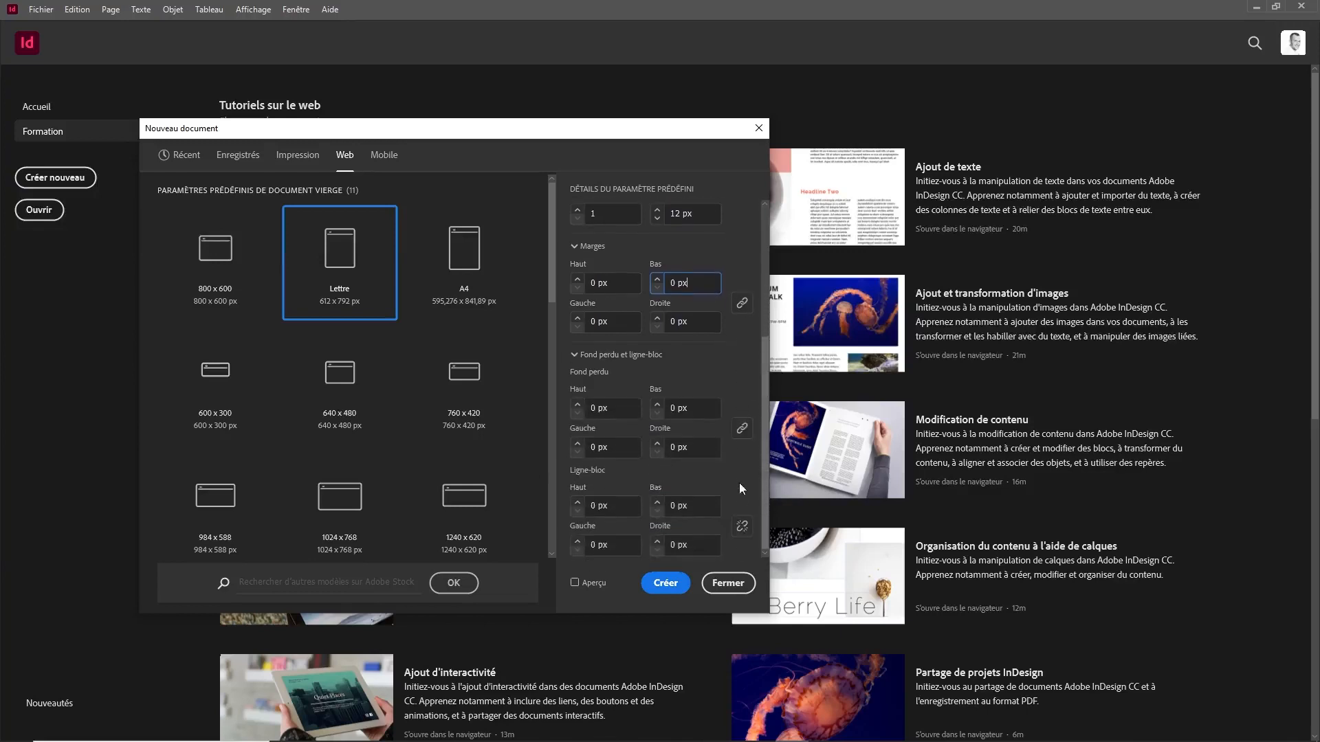
{"action": "left_click", "coordinate": [665, 584]}
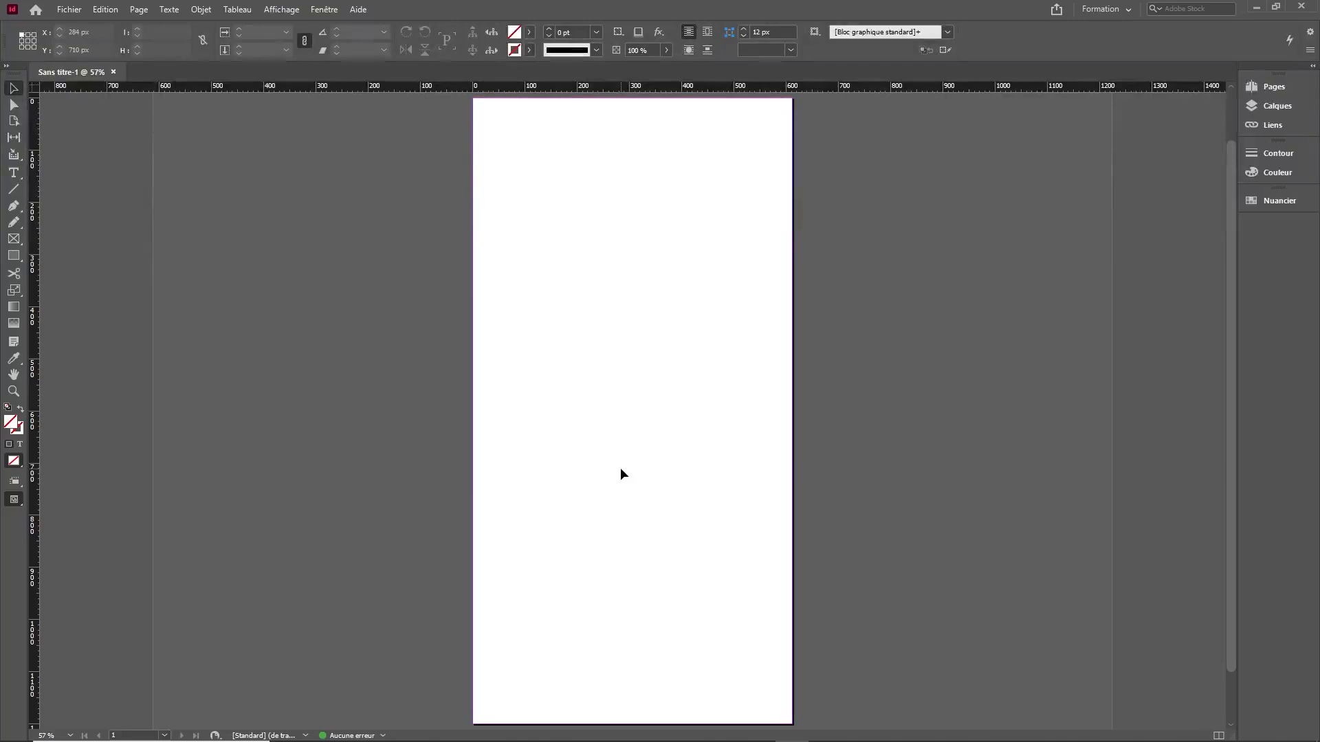
Step: Rename the document's only layer to "fond"
{"action": "left_click", "coordinate": [1271, 105]}
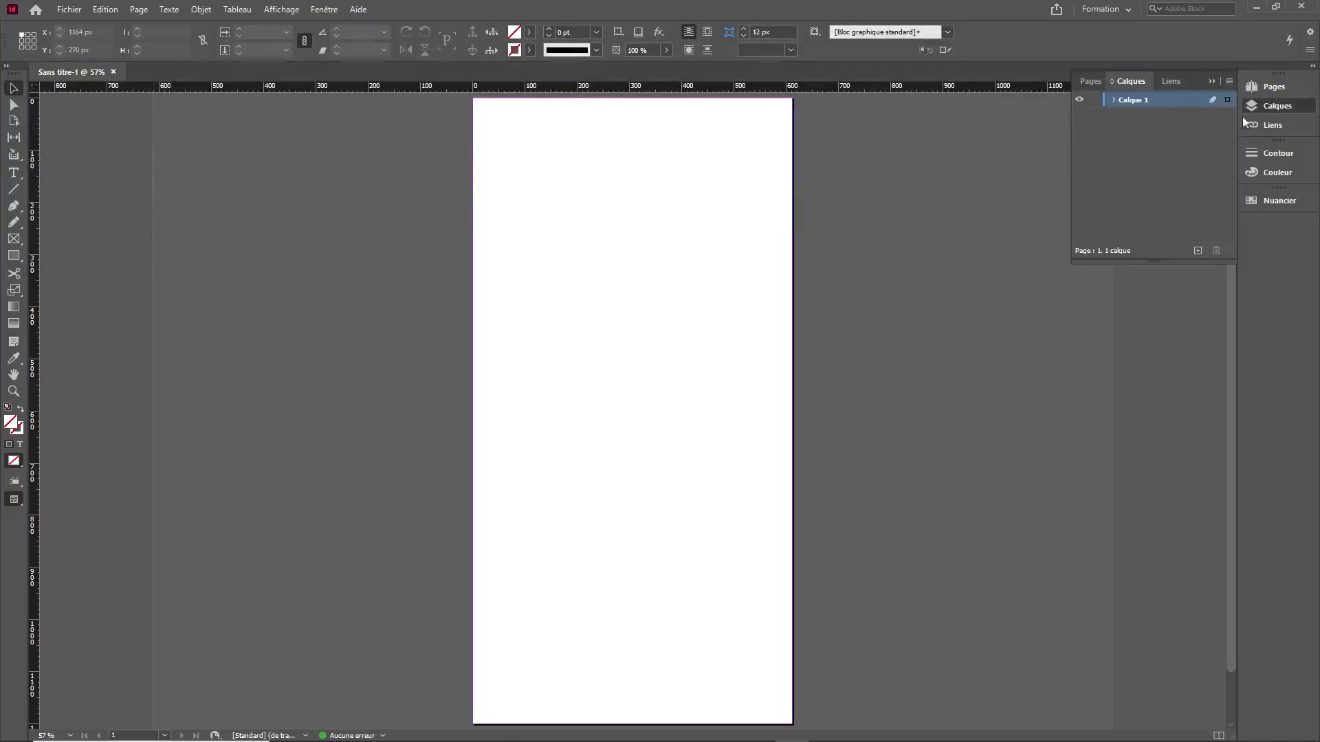
{"action": "double_click", "coordinate": [1138, 103]}
{"action": "type", "text": "fond"}
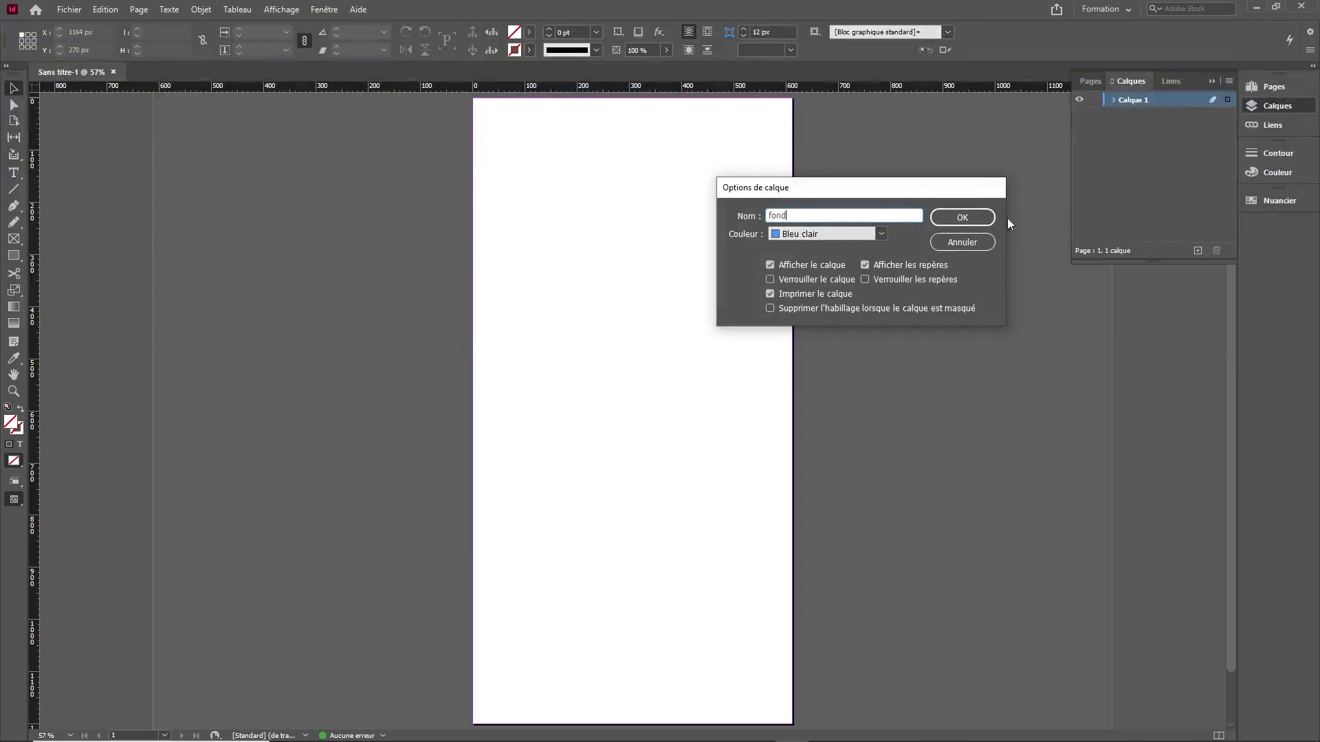
{"action": "key", "text": "Return"}
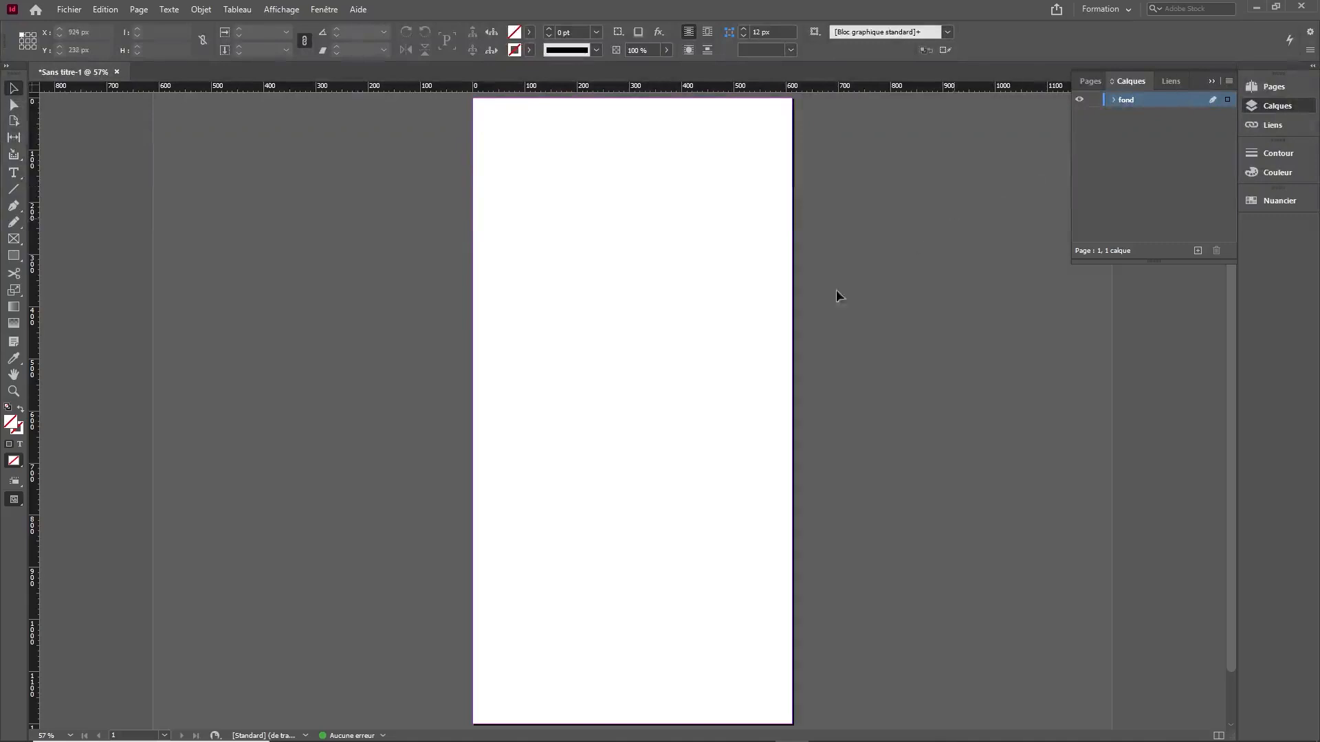
Step: Draw a full-width rectangle about 612 × 536 px near the page's top edge and fill it with RVB Cyan
{"action": "left_click", "coordinate": [14, 255]}
{"action": "left_click_drag", "start_coordinate": [469, 109], "coordinate": [795, 392]}
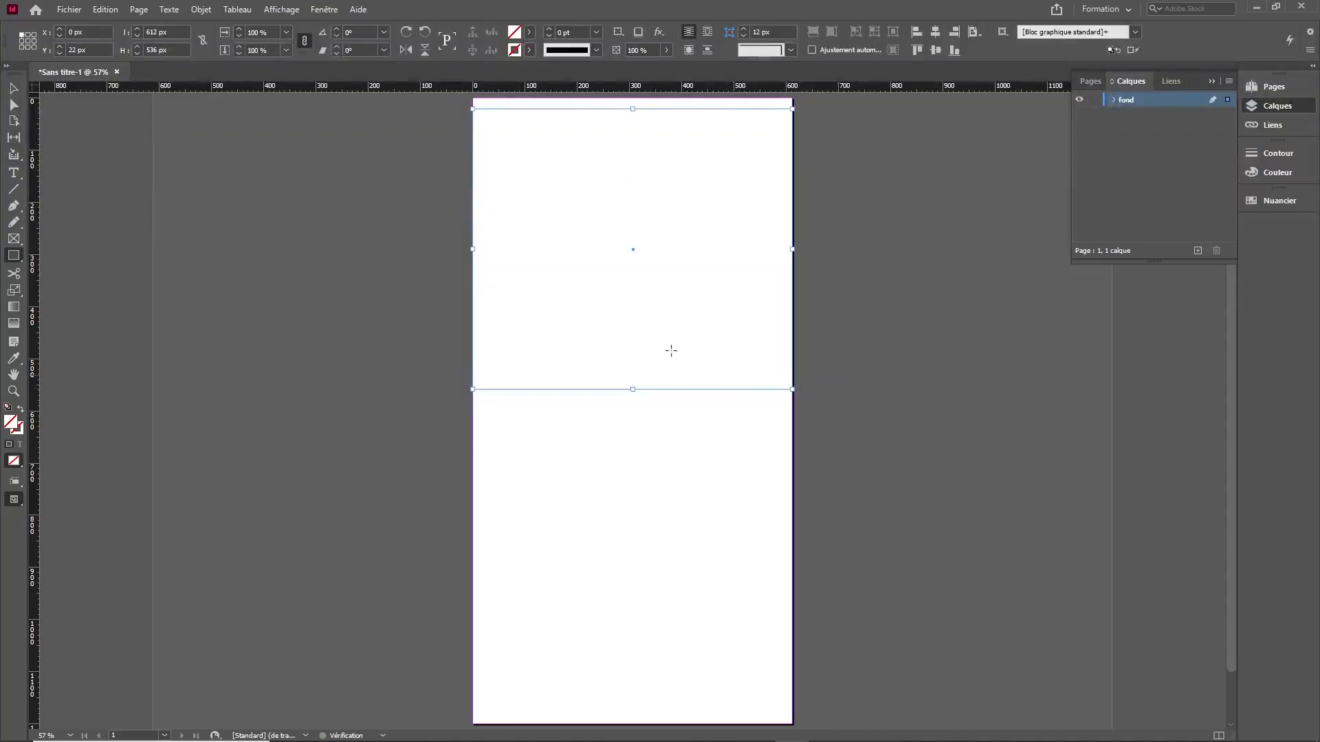
{"action": "left_click", "coordinate": [1282, 201]}
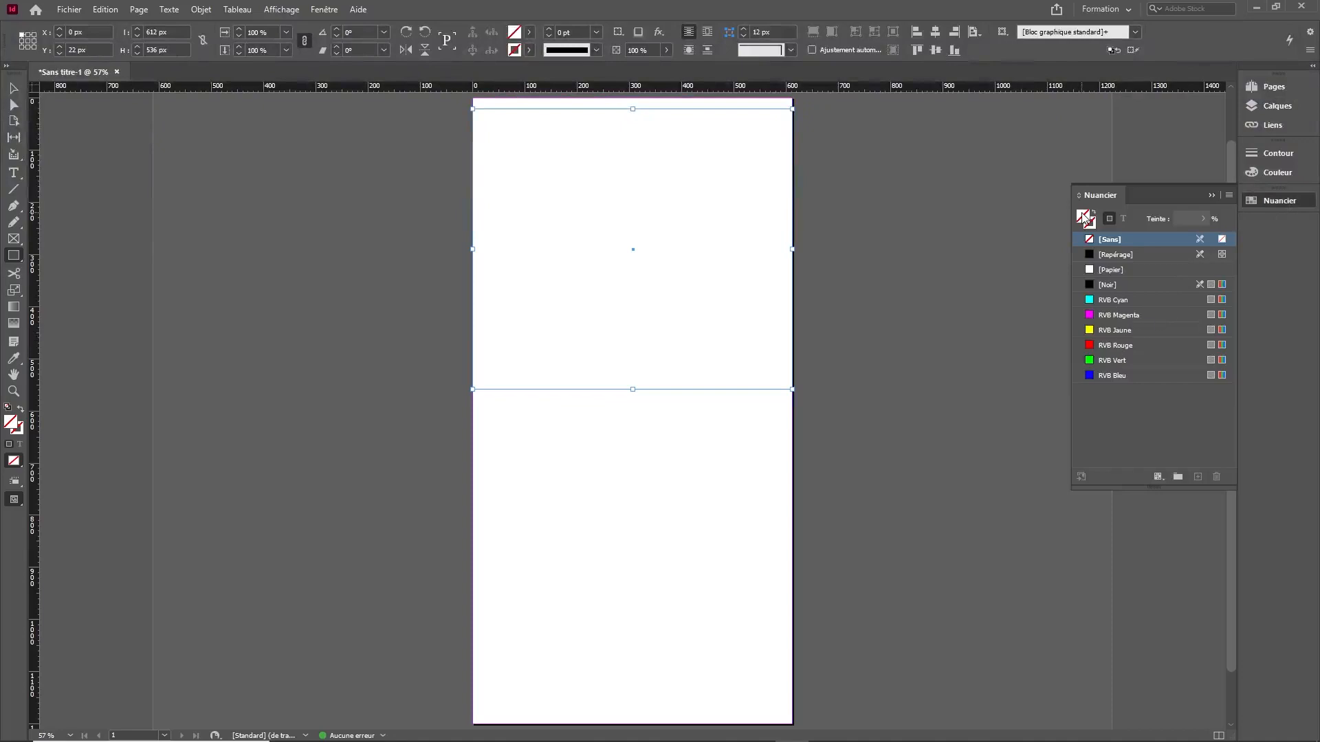
{"action": "left_click", "coordinate": [1123, 301]}
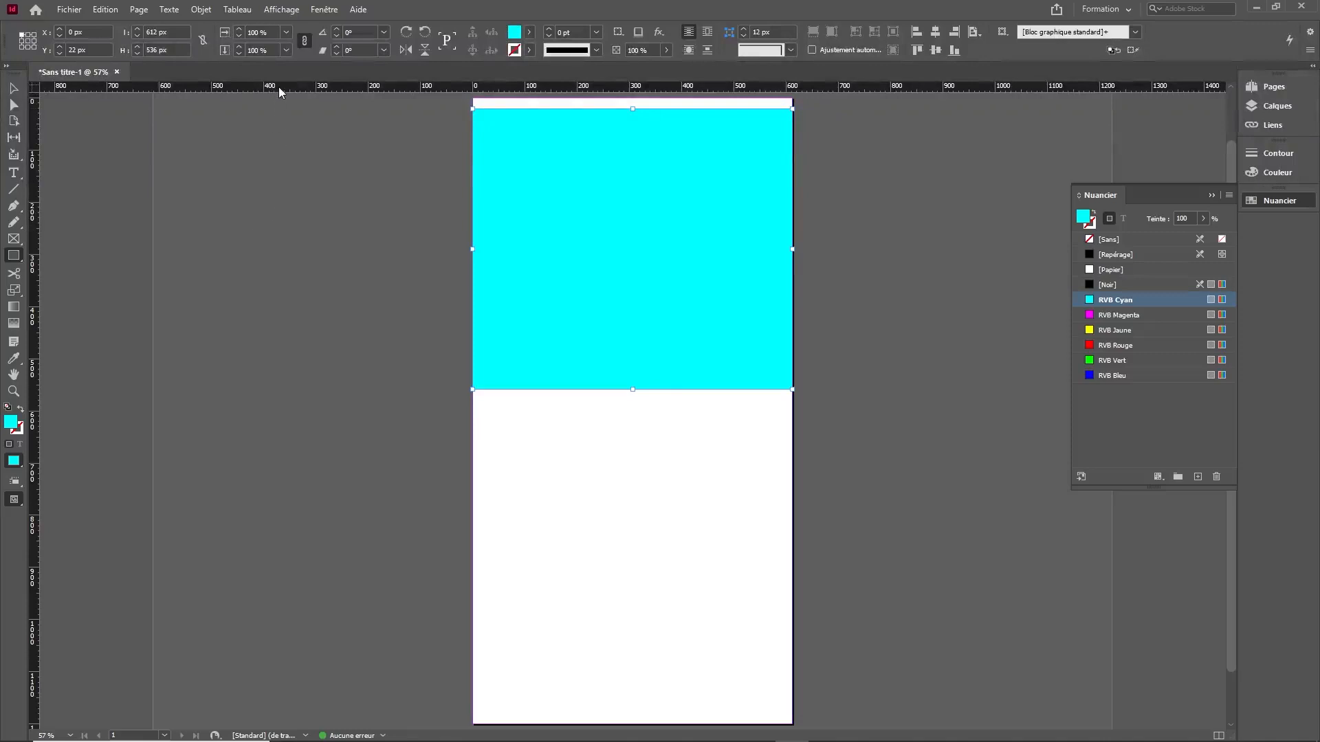
Step: Place a horizontal guide at the cyan rectangle's mid-height and add an anchor point where it crosses the right edge
{"action": "left_click_drag", "start_coordinate": [281, 88], "coordinate": [286, 250]}
{"action": "left_click_drag", "start_coordinate": [13, 205], "coordinate": [36, 217]}
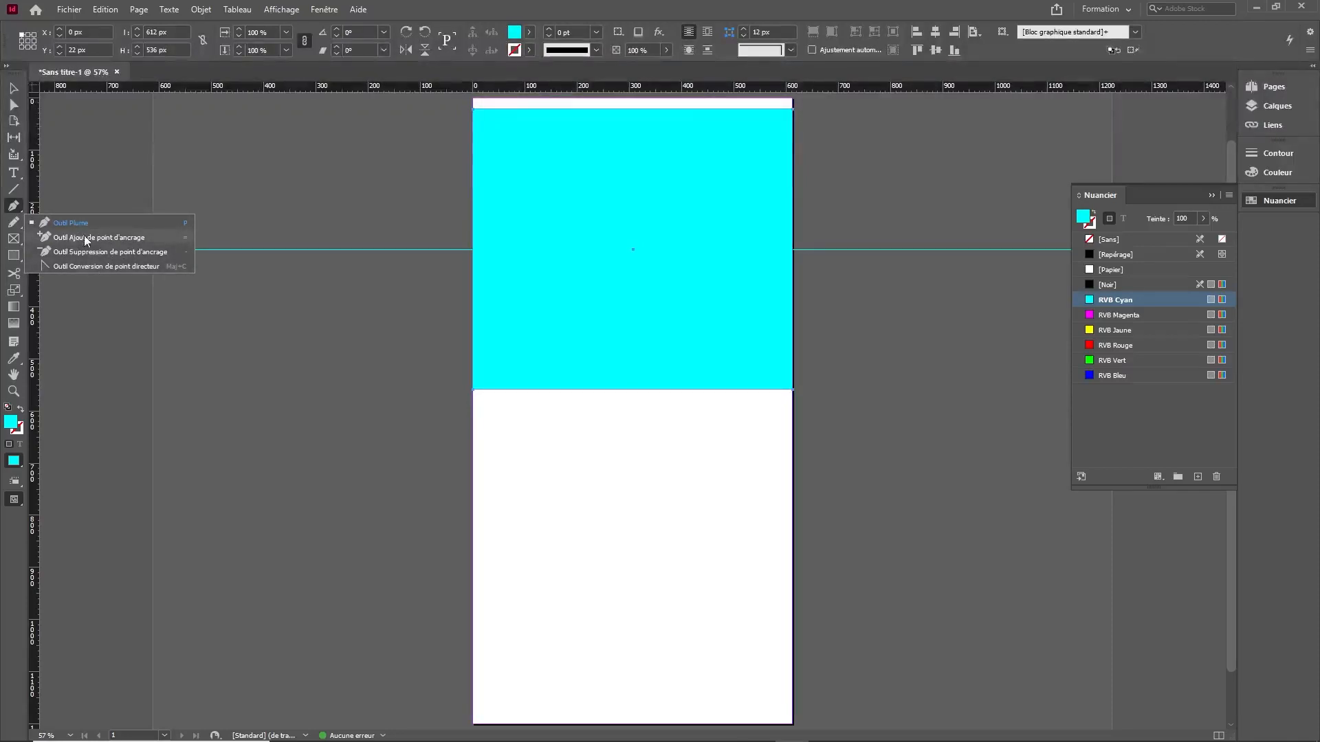
{"action": "left_click", "coordinate": [101, 237]}
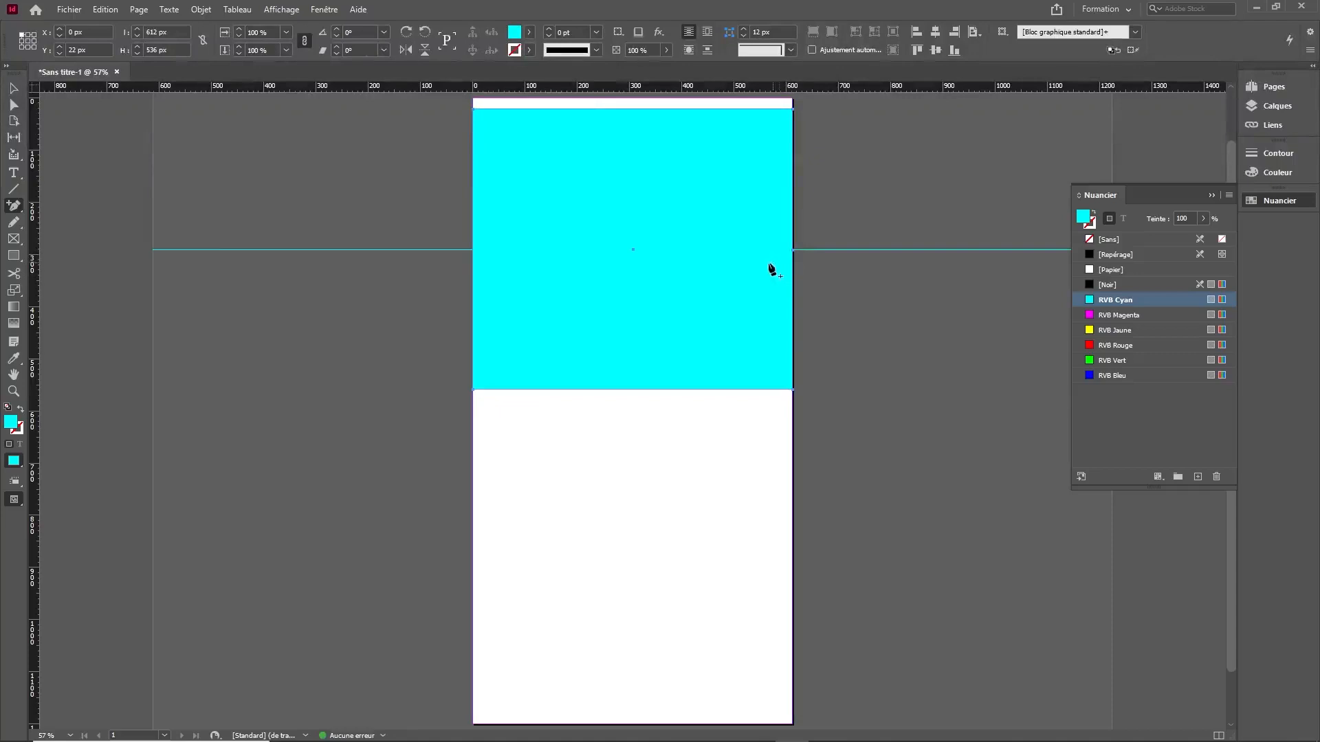
{"action": "left_click", "coordinate": [310, 221]}
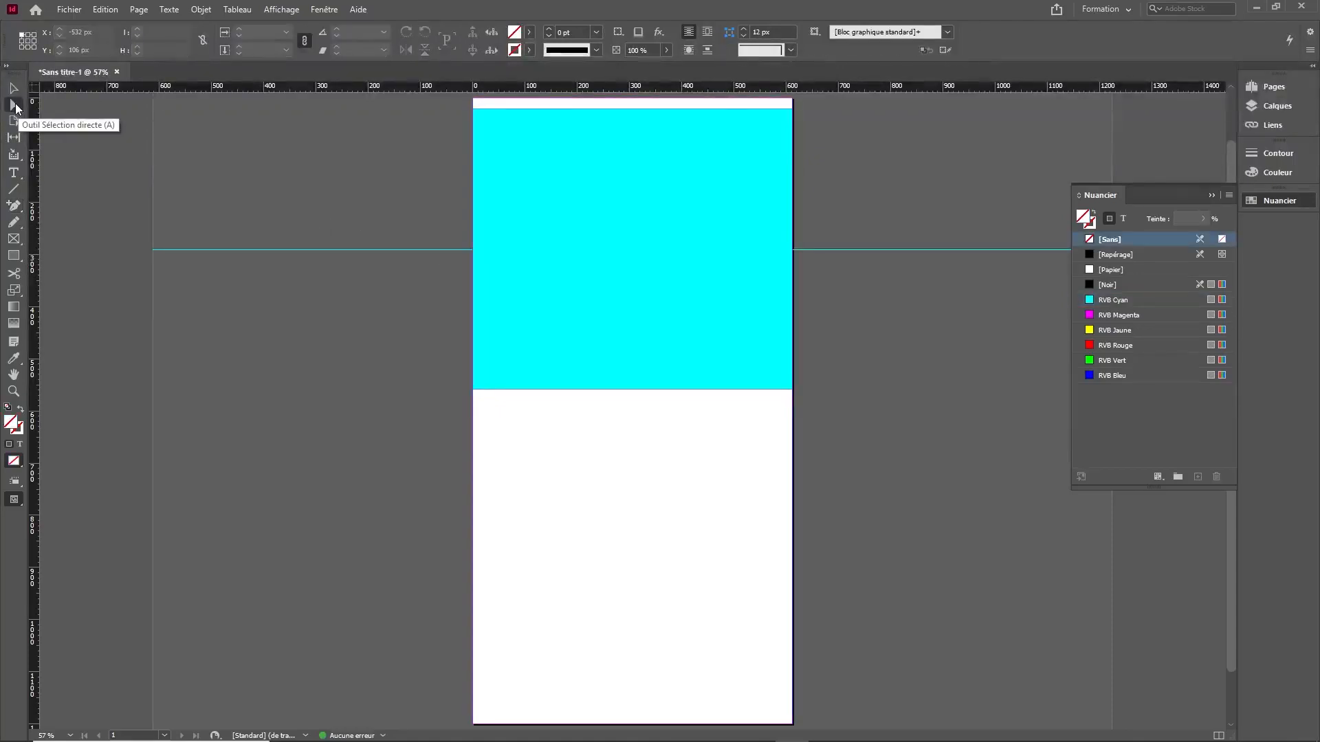
Step: Move the cyan rectangle's lower-right anchor point inward so its bottom edge slants up from the lower-left corner to the guide
{"action": "left_click", "coordinate": [13, 105]}
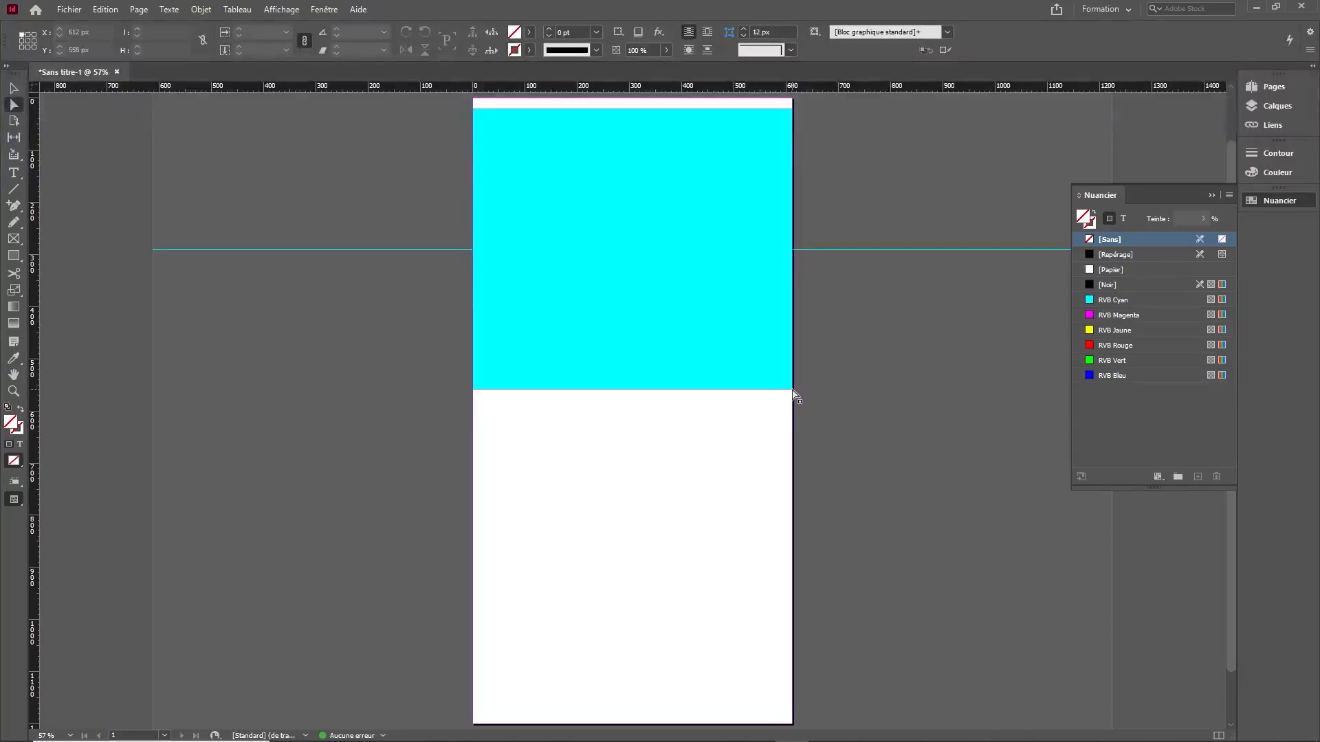
{"action": "left_click_drag", "start_coordinate": [793, 391], "coordinate": [660, 307]}
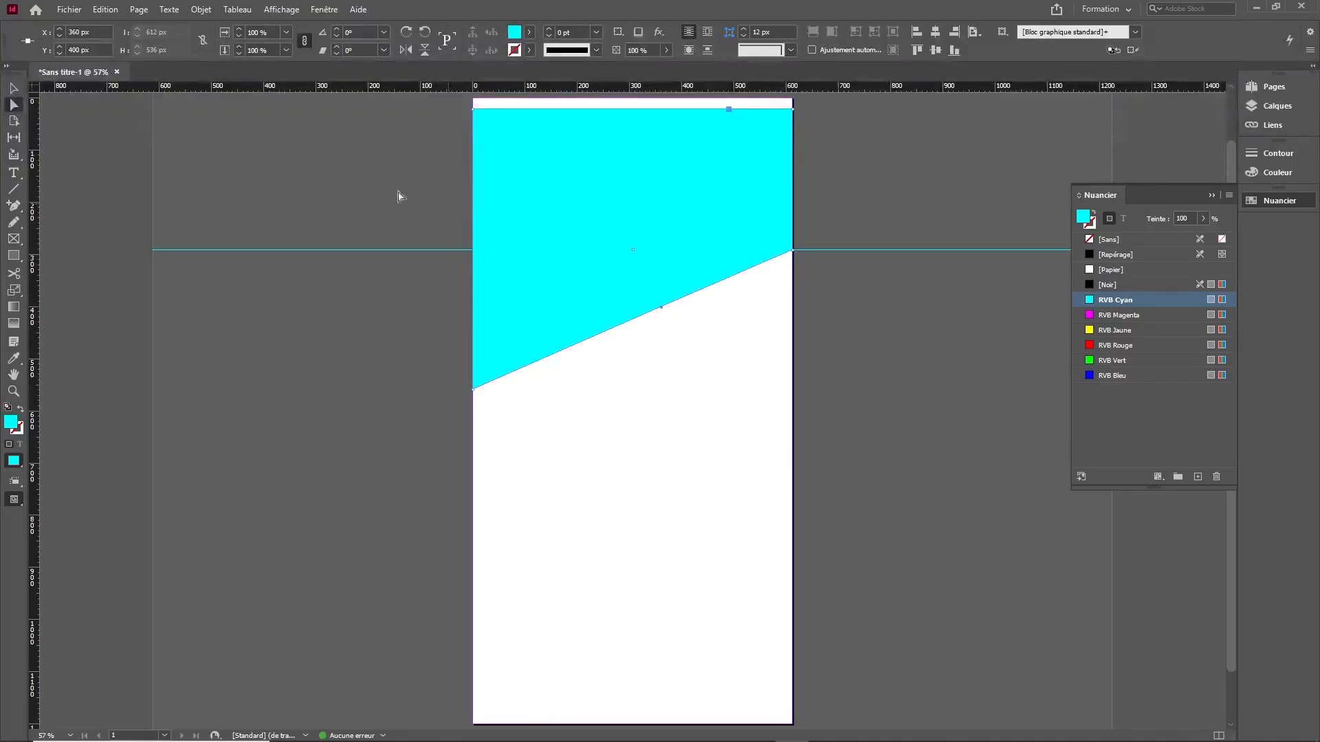
{"action": "left_click", "coordinate": [10, 93]}
{"action": "left_click", "coordinate": [274, 318]}
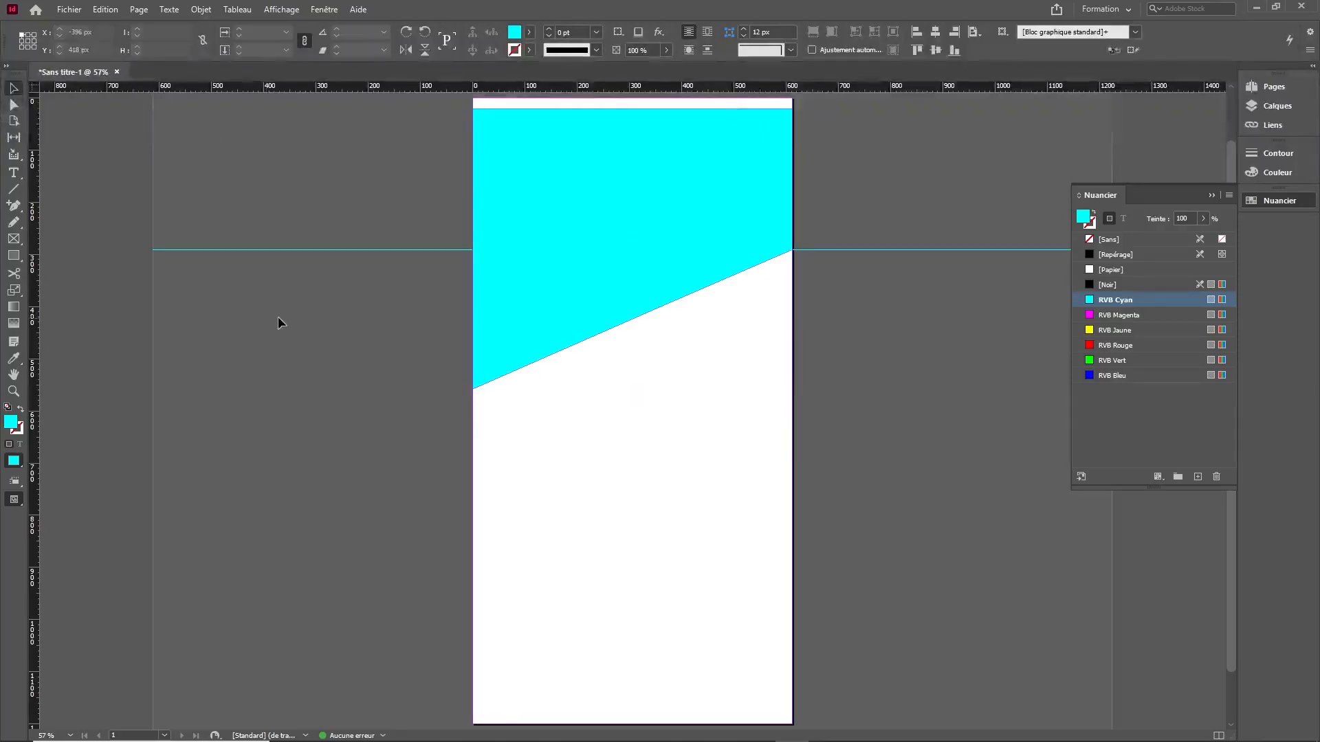
Step: Draw a rectangle about 404 × 358 px on the pasteboard beside the page and fill it with RVB Bleu
{"action": "left_click", "coordinate": [14, 255]}
{"action": "left_click_drag", "start_coordinate": [177, 292], "coordinate": [389, 479]}
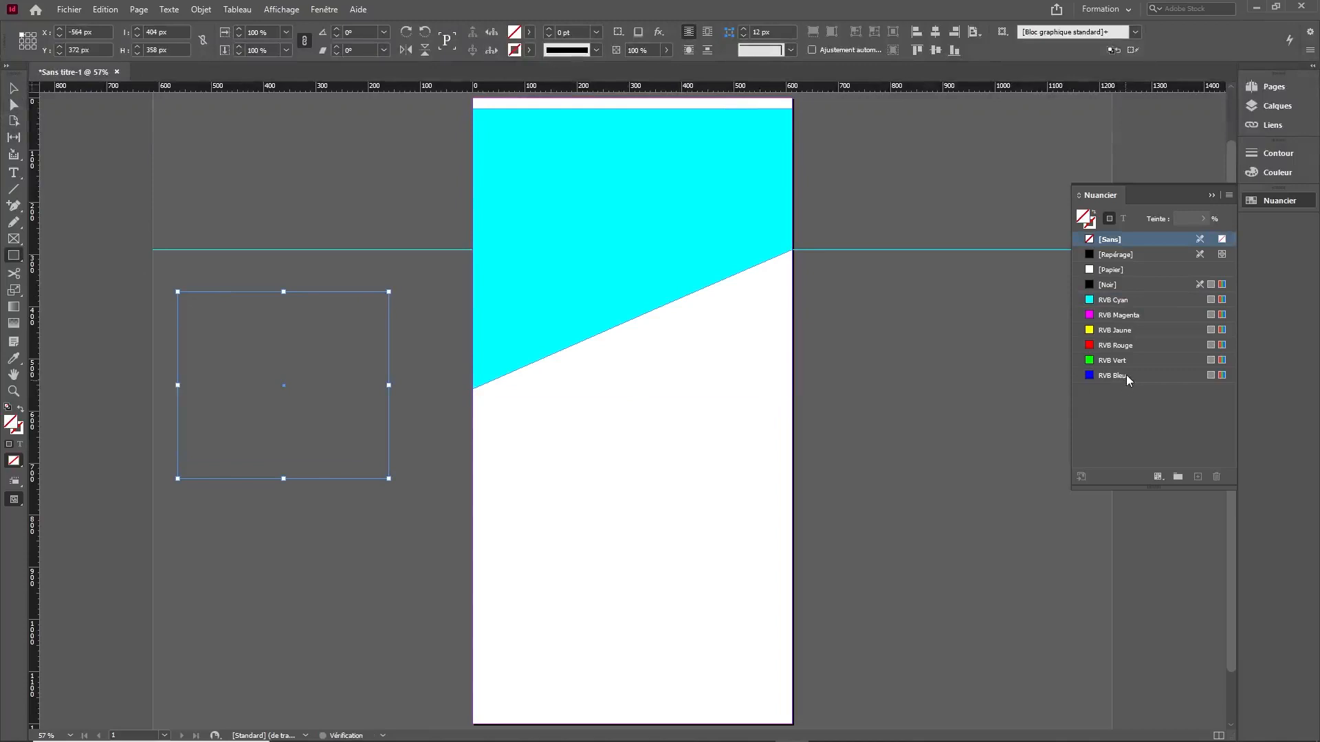
{"action": "left_click", "coordinate": [1127, 376]}
Step: Move the blue rectangle's lower-right anchor point onto its diagonal to form a triangle, and delete the shape
{"action": "left_click", "coordinate": [13, 103]}
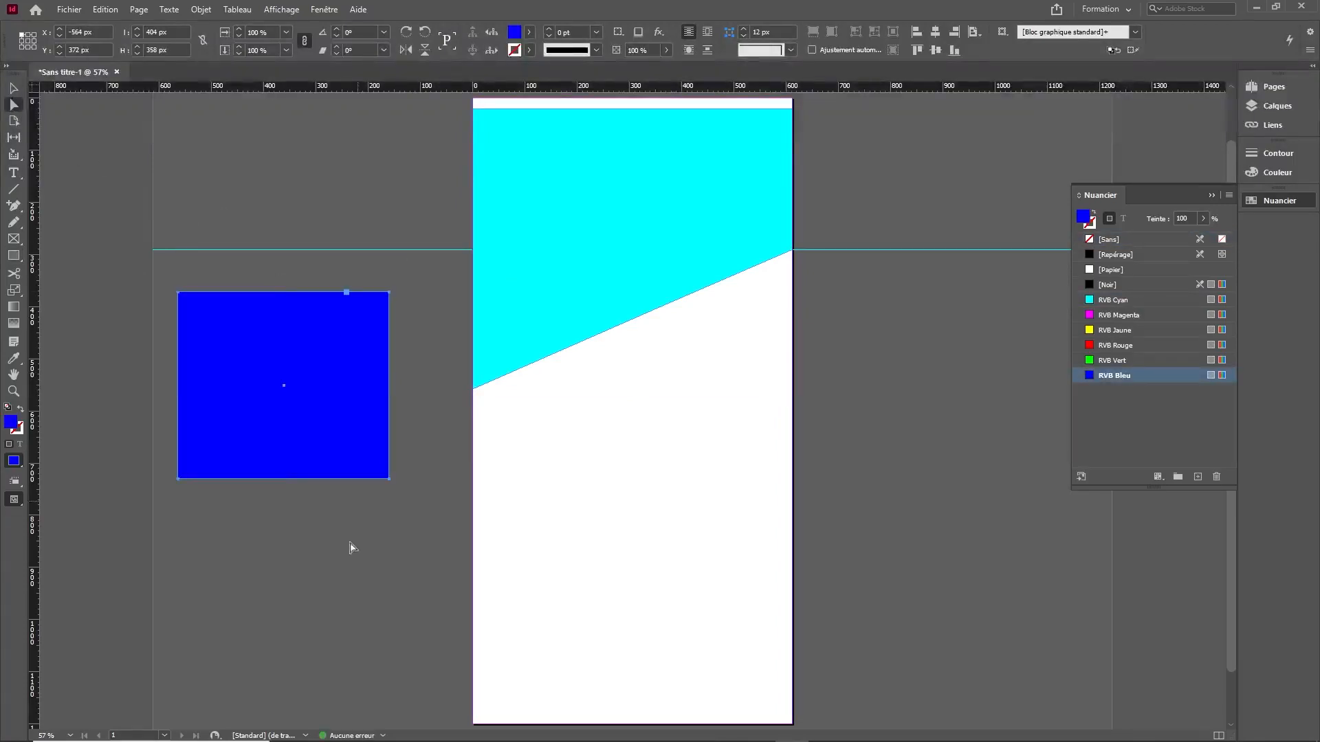
{"action": "left_click", "coordinate": [389, 479]}
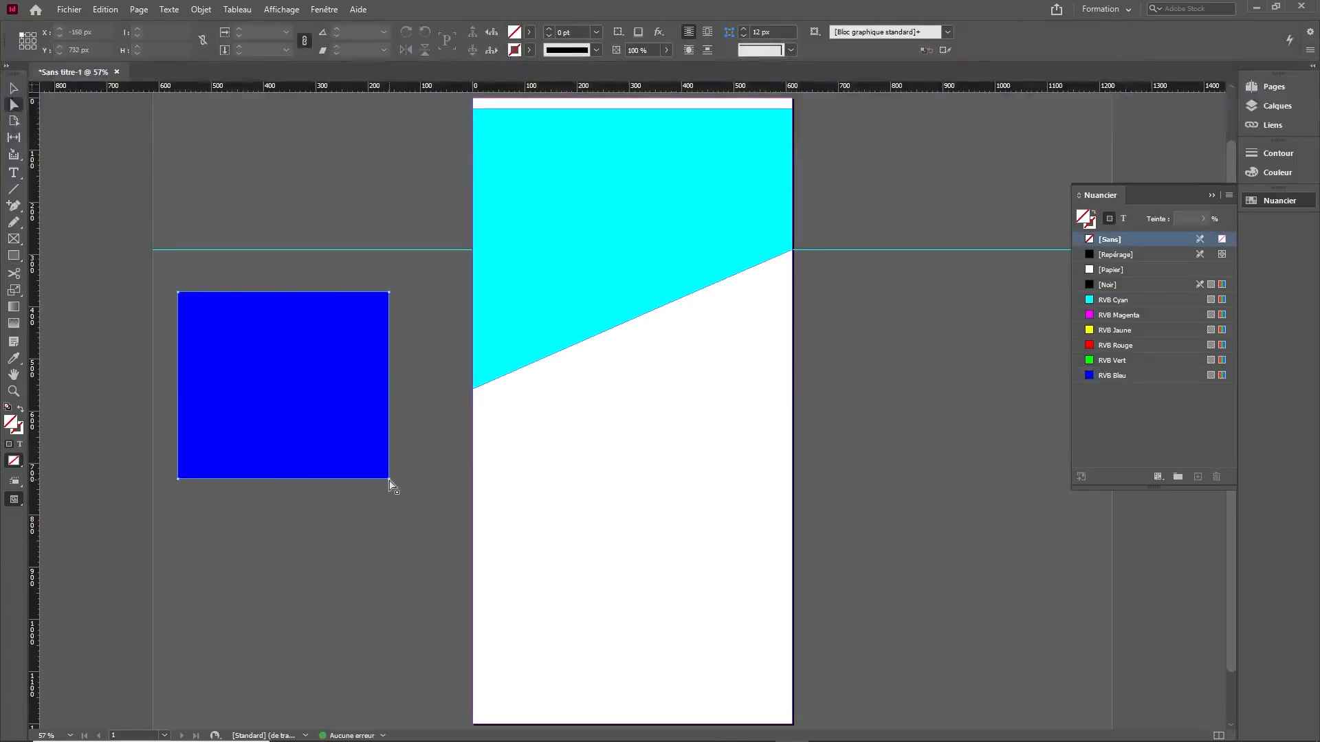
{"action": "left_click_drag", "start_coordinate": [390, 481], "coordinate": [292, 387]}
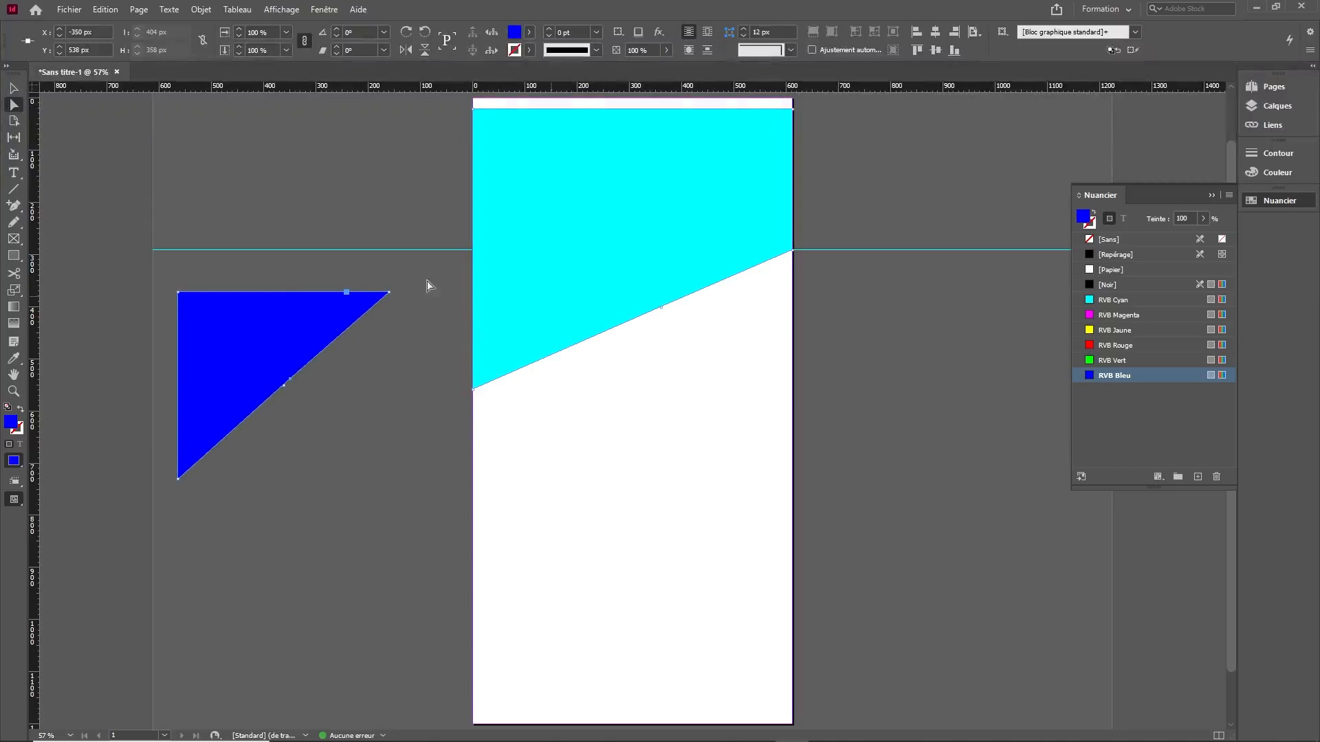
{"action": "left_click", "coordinate": [16, 89]}
{"action": "key", "text": "Delete"}
Step: Duplicate the slanted cyan shape lower on the page and rotate the copy 180°
{"action": "left_click", "coordinate": [575, 235]}
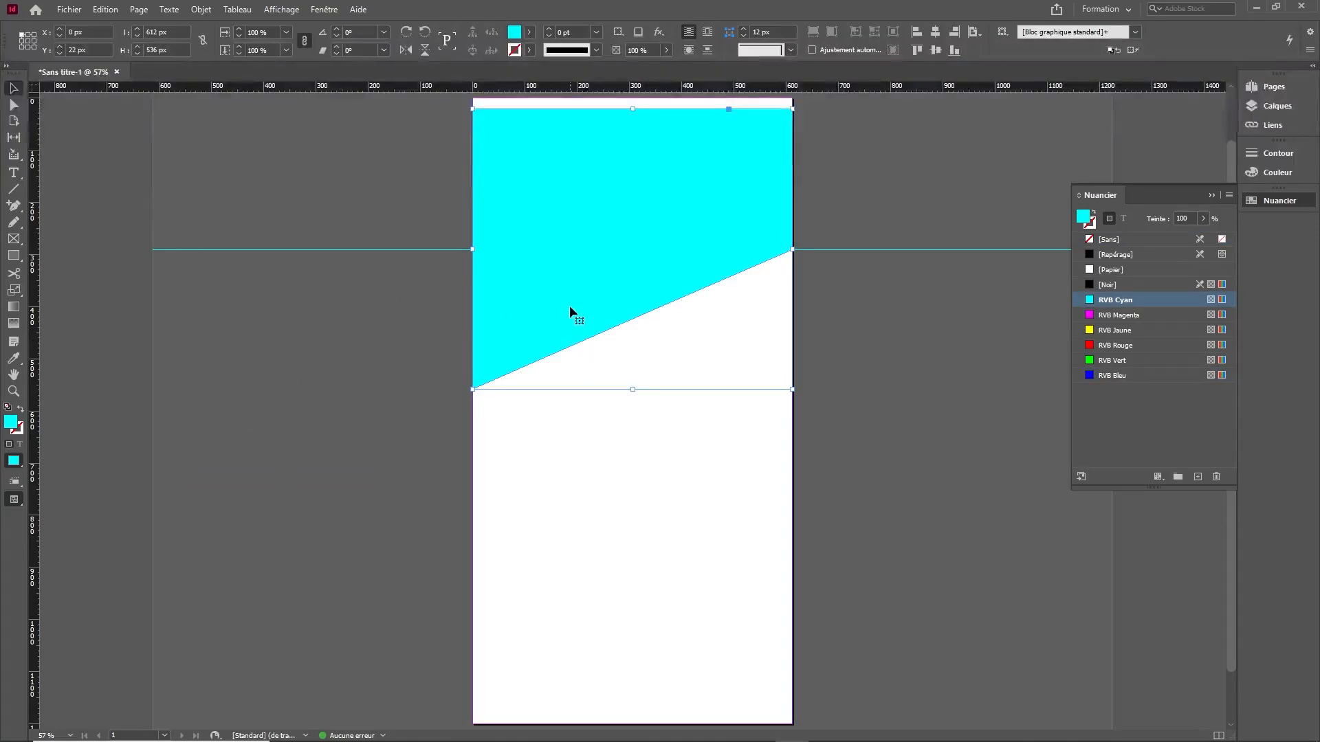
{"action": "left_click_drag", "start_coordinate": [581, 279], "coordinate": [571, 459]}
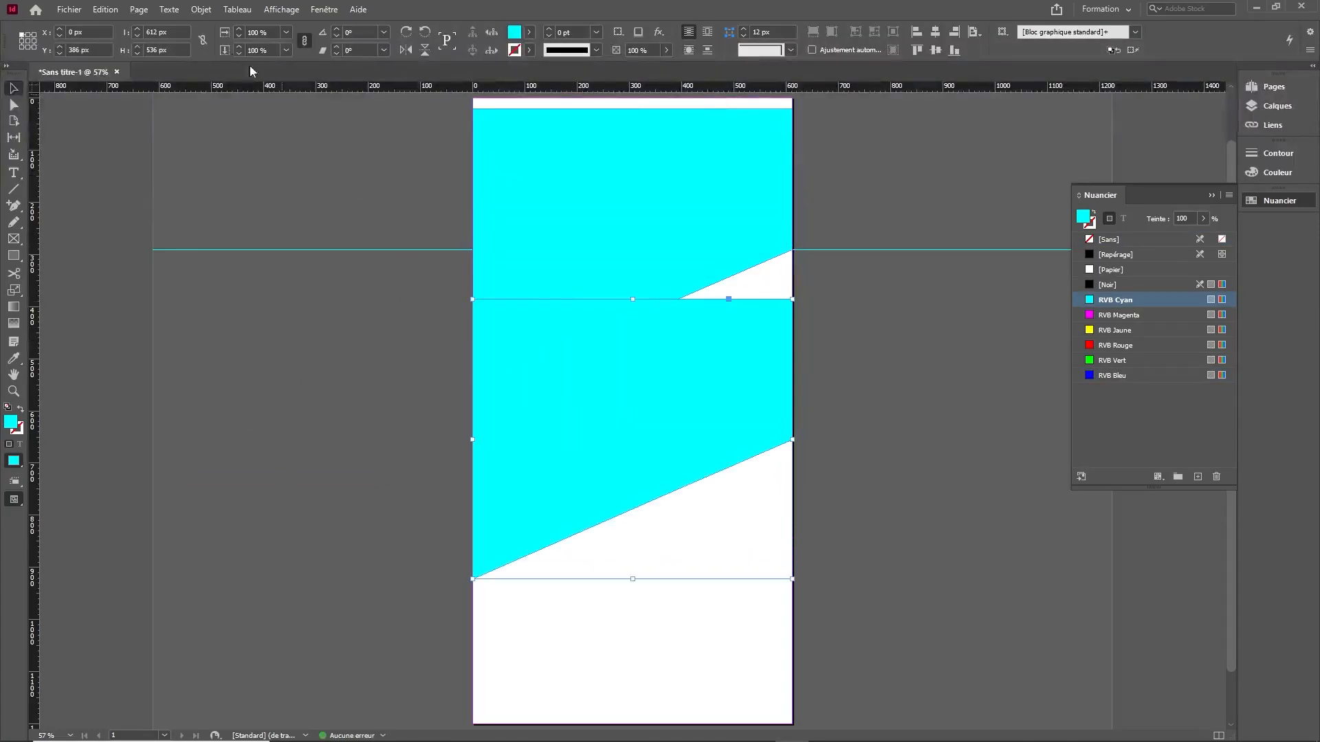
{"action": "left_click", "coordinate": [200, 8]}
{"action": "mouse_move", "coordinate": [302, 25]}
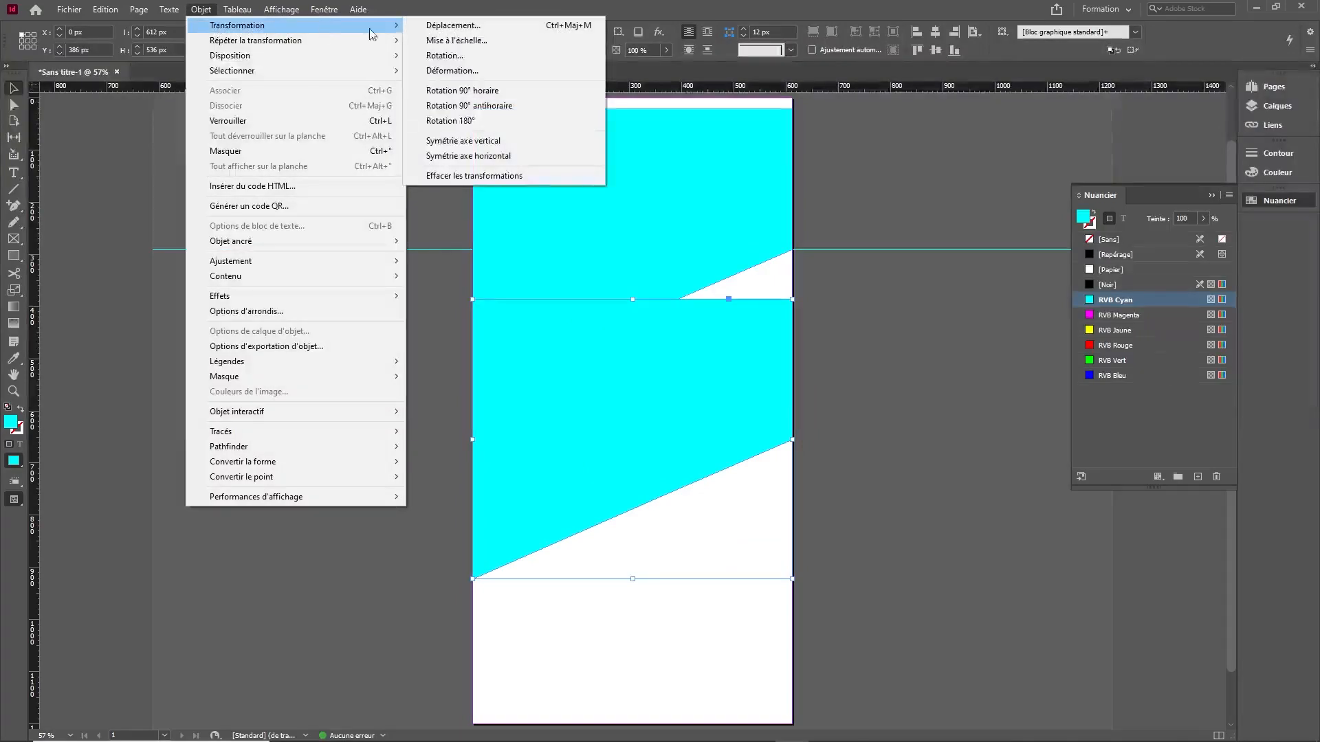
{"action": "left_click", "coordinate": [466, 126]}
Step: Move the rotated copy flush with the page's bottom edge and both sides
{"action": "left_click_drag", "start_coordinate": [377, 208], "coordinate": [643, 527]}
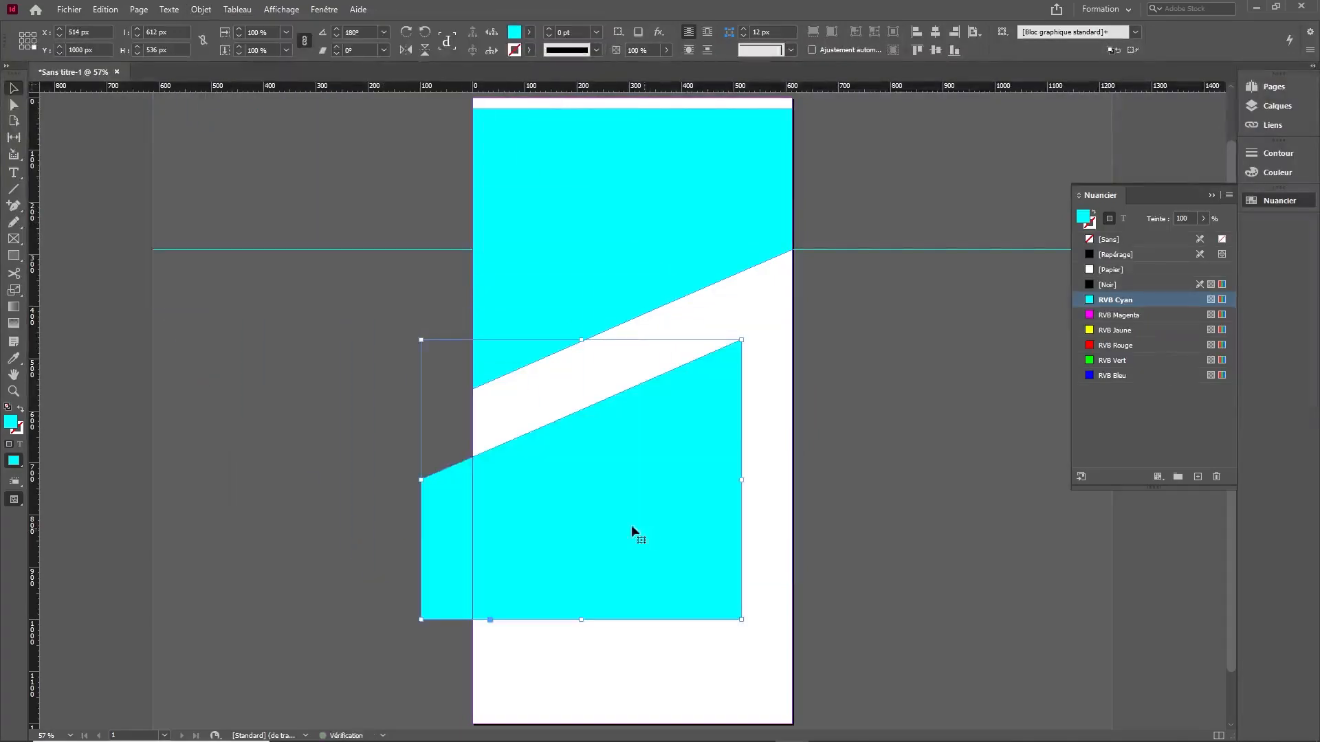
{"action": "scroll", "coordinate": [643, 526], "scroll_direction": "down", "scroll_amount": 2}
{"action": "left_click_drag", "start_coordinate": [571, 456], "coordinate": [571, 456]}
{"action": "left_click_drag", "start_coordinate": [617, 524], "coordinate": [619, 569]}
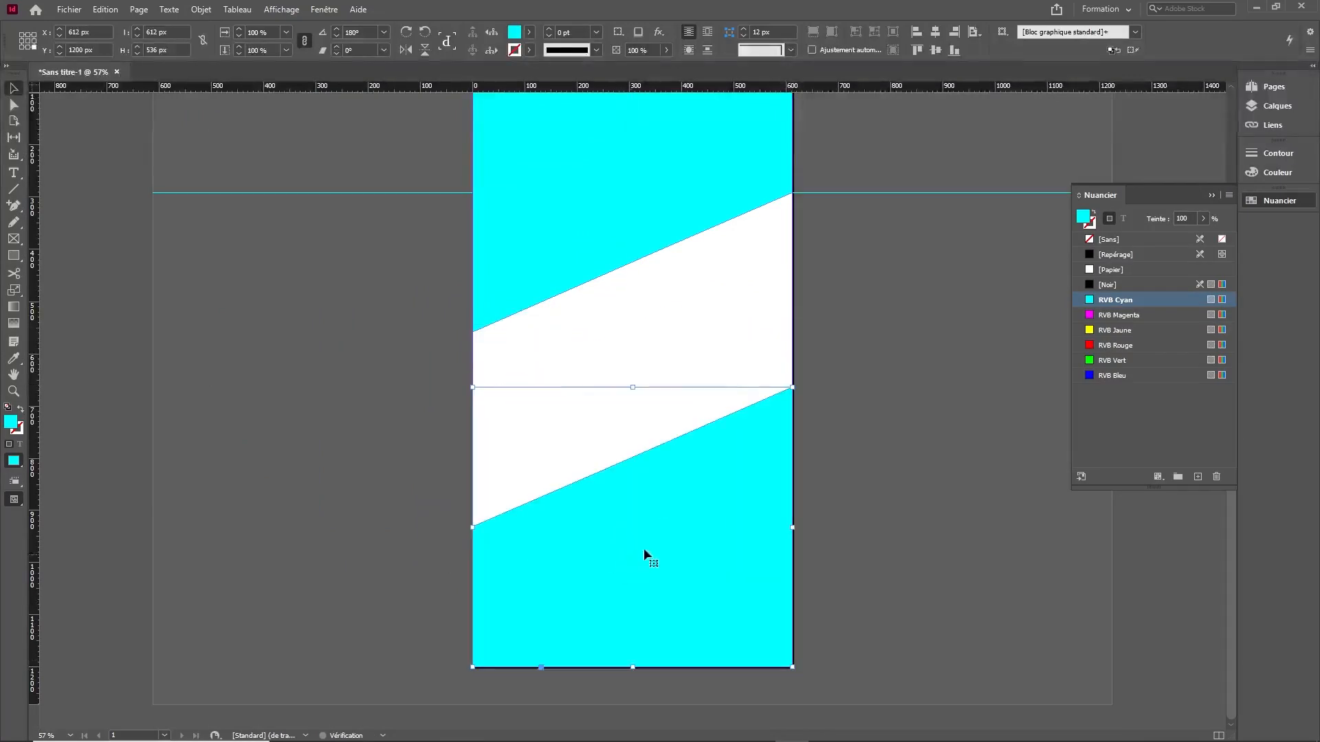
{"action": "left_click", "coordinate": [883, 365]}
Step: Fill the lower slanted shape with RVB Rouge at a 20% tint
{"action": "scroll", "coordinate": [813, 403], "scroll_direction": "up", "scroll_amount": 2}
{"action": "left_click", "coordinate": [735, 513]}
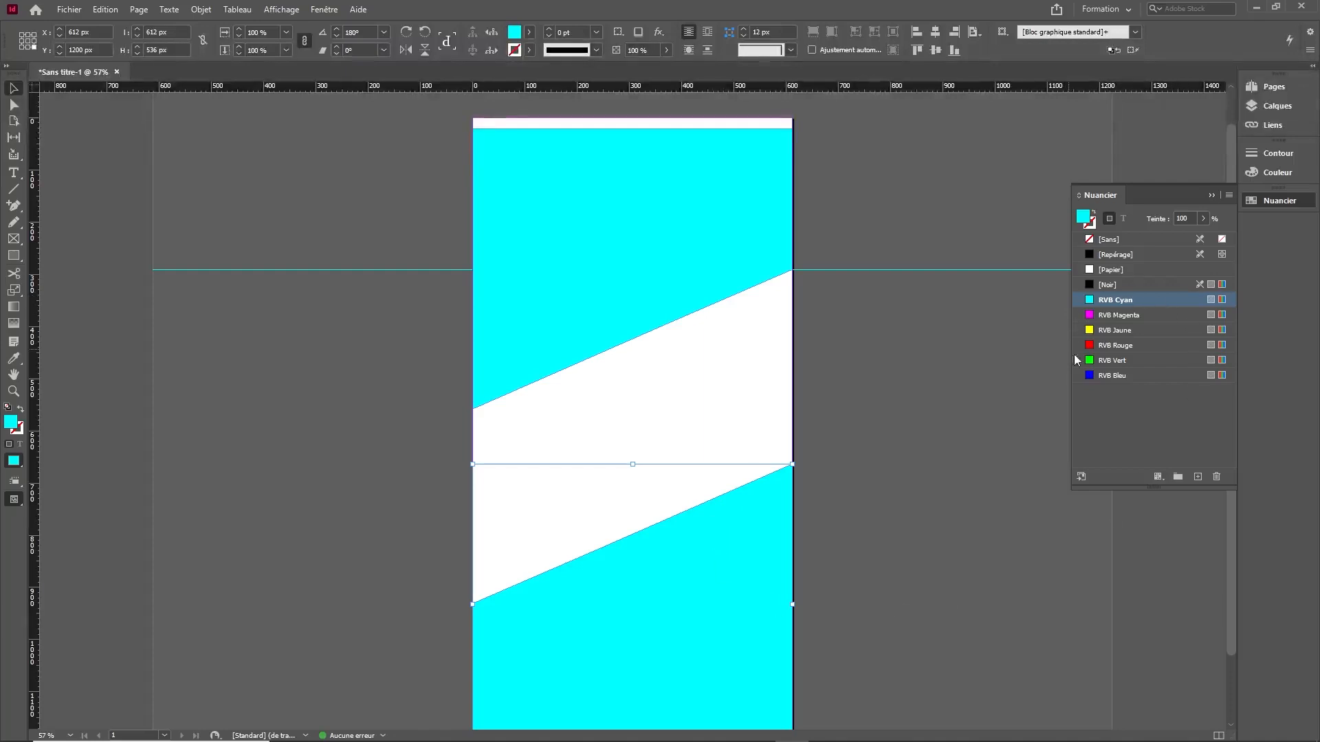
{"action": "left_click", "coordinate": [1110, 345]}
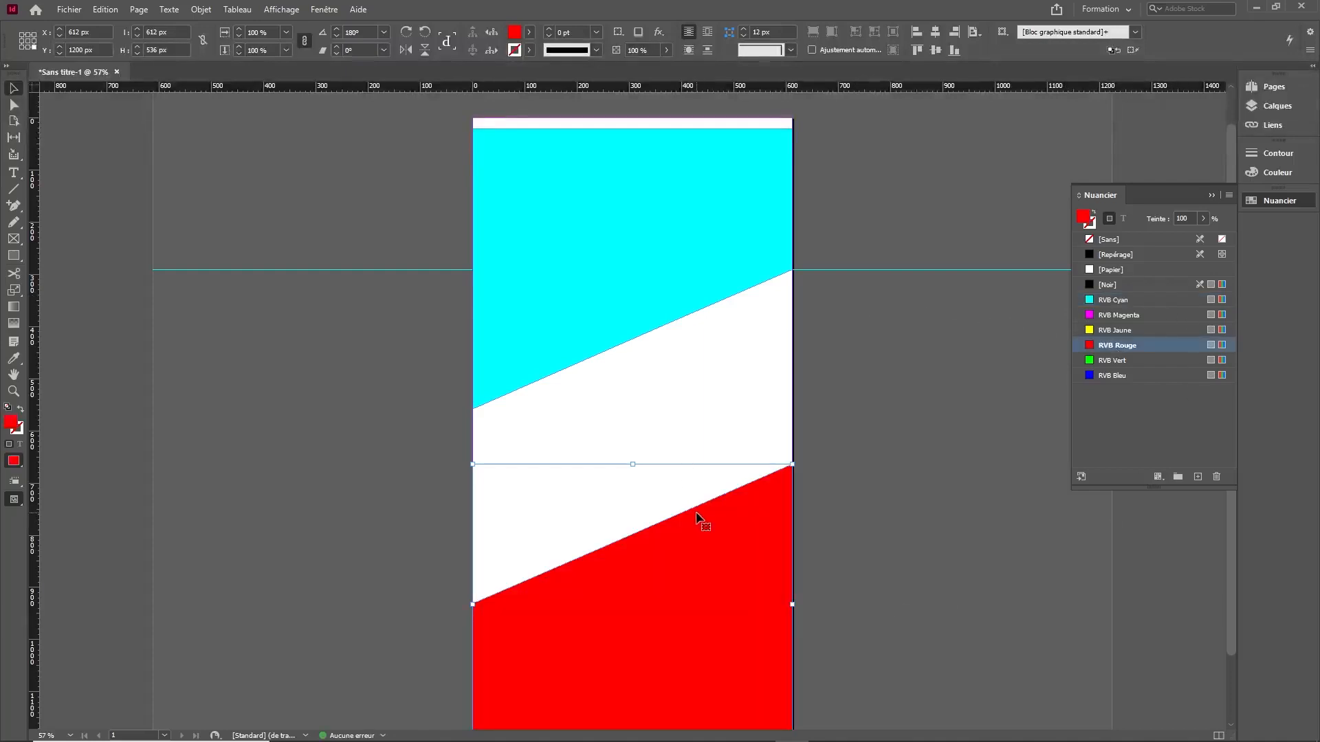
{"action": "left_click", "coordinate": [1203, 218]}
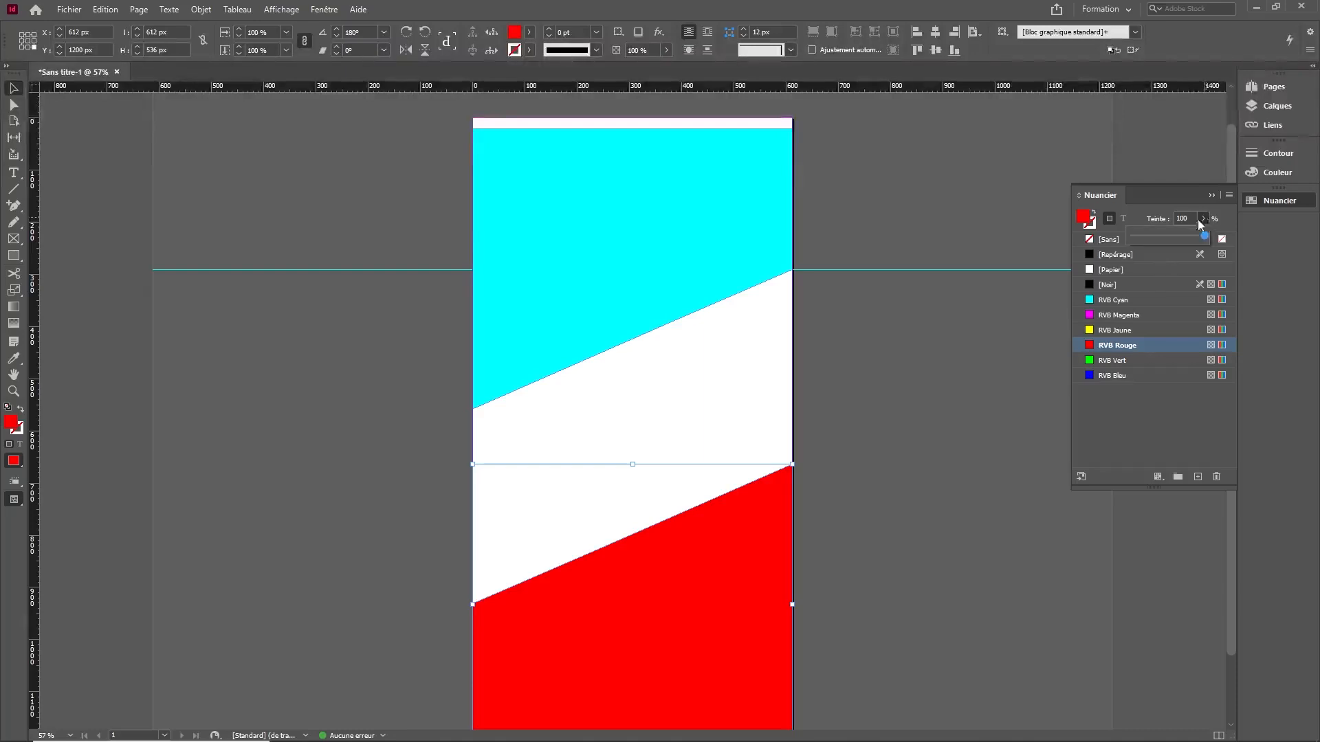
{"action": "left_click", "coordinate": [1152, 233]}
{"action": "left_click_drag", "start_coordinate": [1154, 233], "coordinate": [1141, 234]}
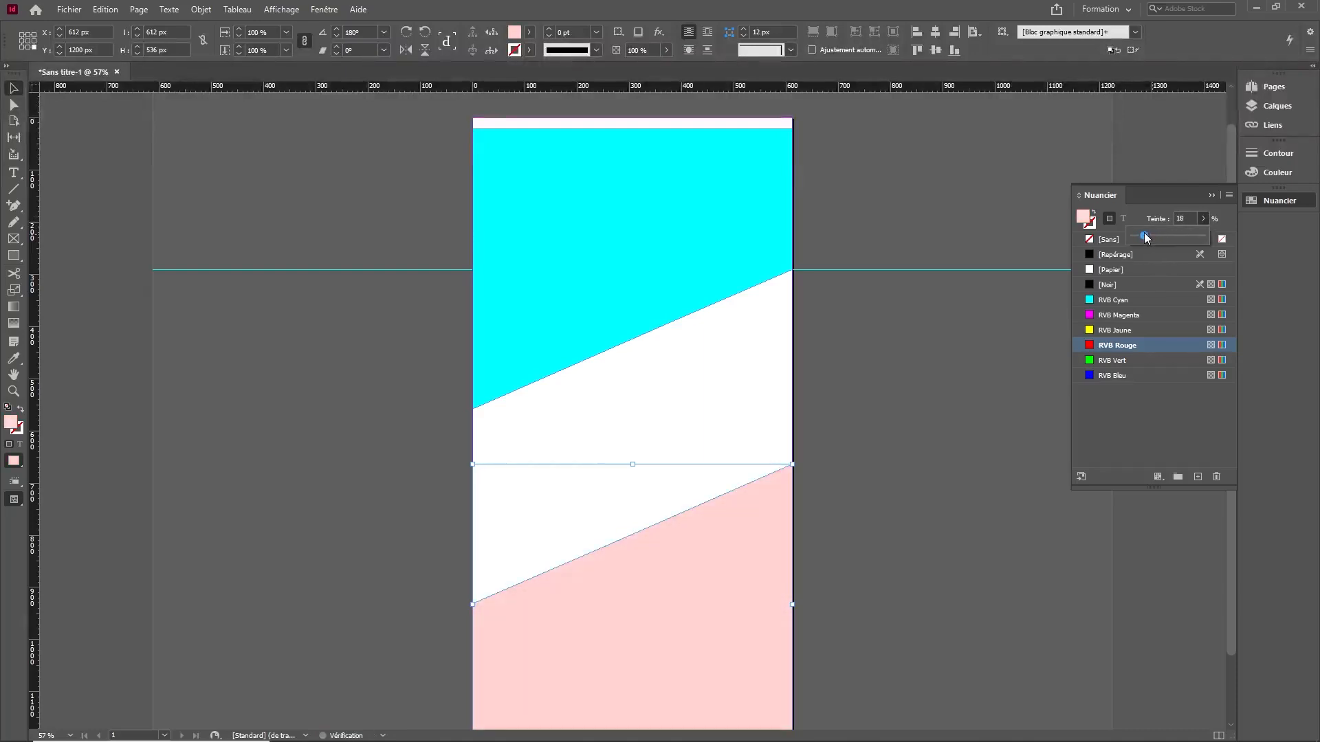
{"action": "left_click_drag", "start_coordinate": [1144, 233], "coordinate": [1146, 236]}
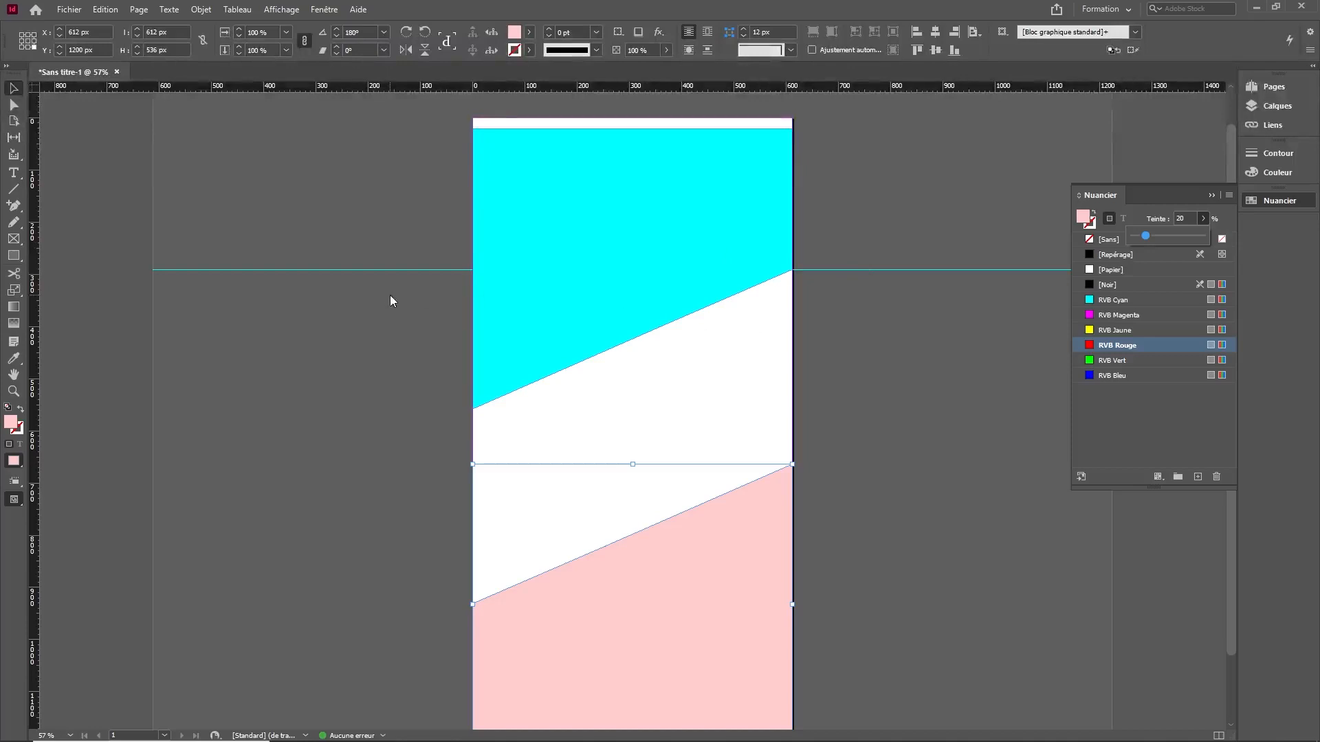
{"action": "left_click", "coordinate": [11, 89]}
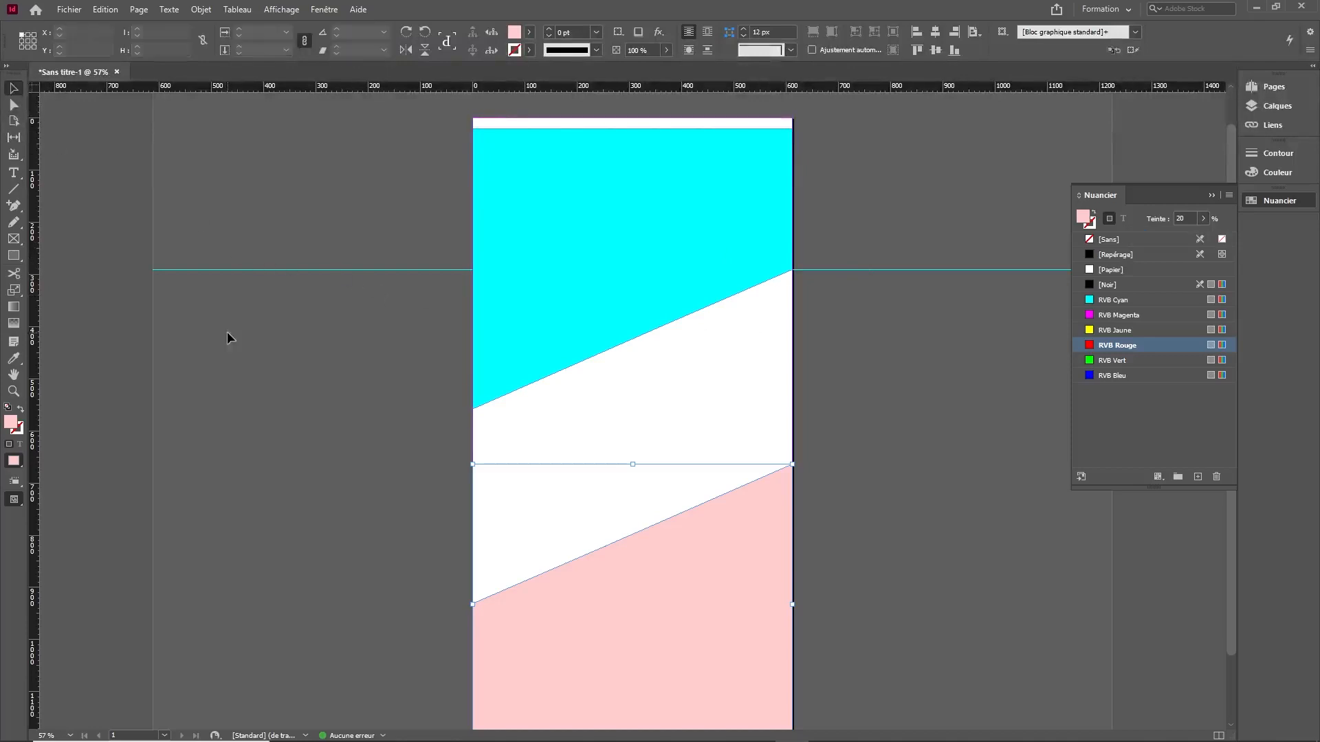
Step: Remove the horizontal ruler guide crossing the page at the cyan shape's slanted edge and check the background in preview mode
{"action": "left_click", "coordinate": [229, 337]}
{"action": "left_click_drag", "start_coordinate": [303, 480], "coordinate": [312, 438]}
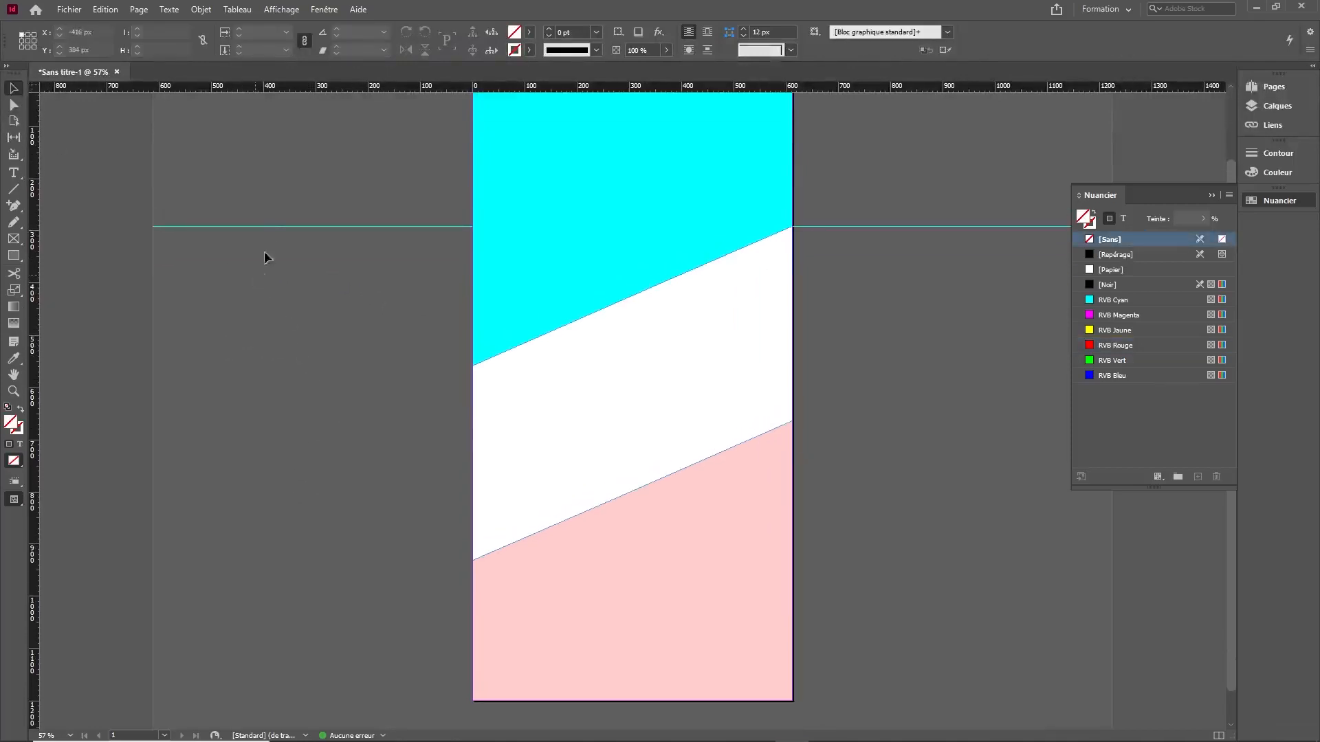
{"action": "left_click_drag", "start_coordinate": [274, 227], "coordinate": [265, 83]}
{"action": "mouse_move", "coordinate": [338, 427]}
{"action": "left_mouse_down"}
{"action": "mouse_move", "coordinate": [339, 380]}
{"action": "mouse_move", "coordinate": [347, 407]}
{"action": "left_mouse_up"}
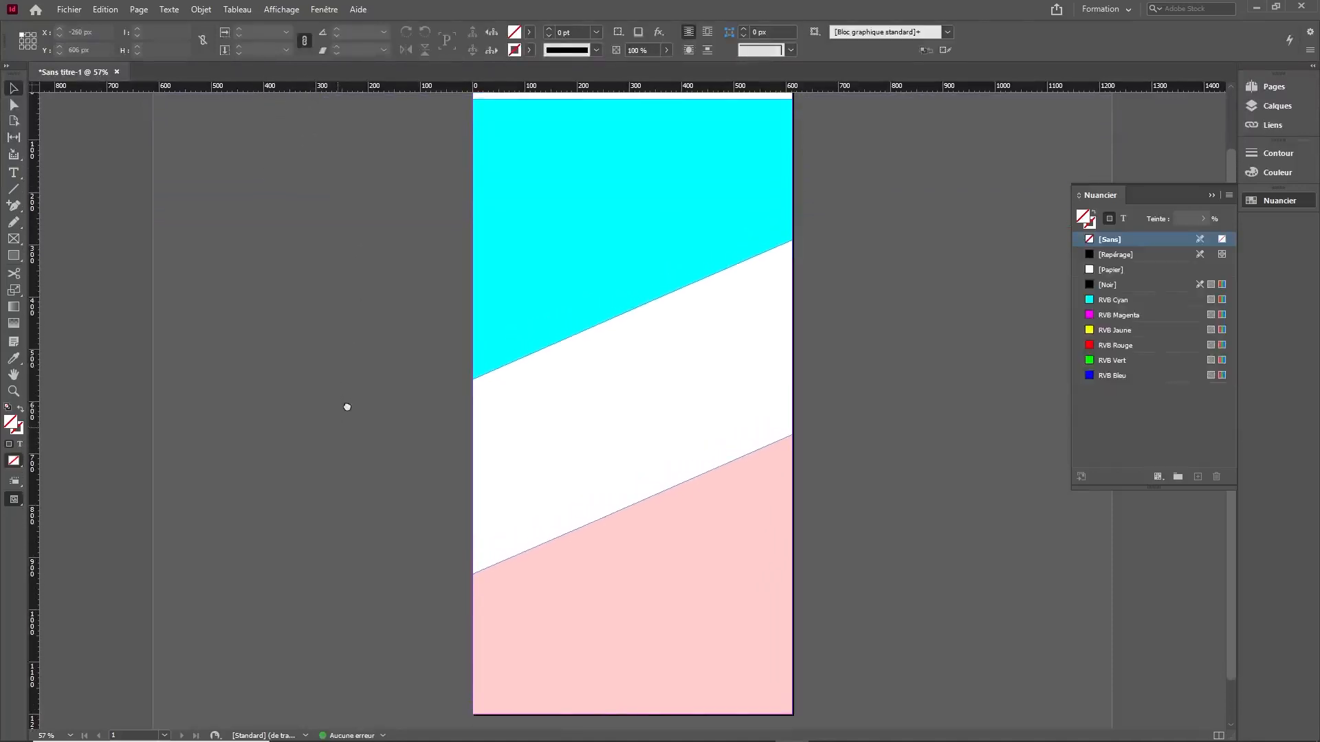
{"action": "key", "text": "w"}
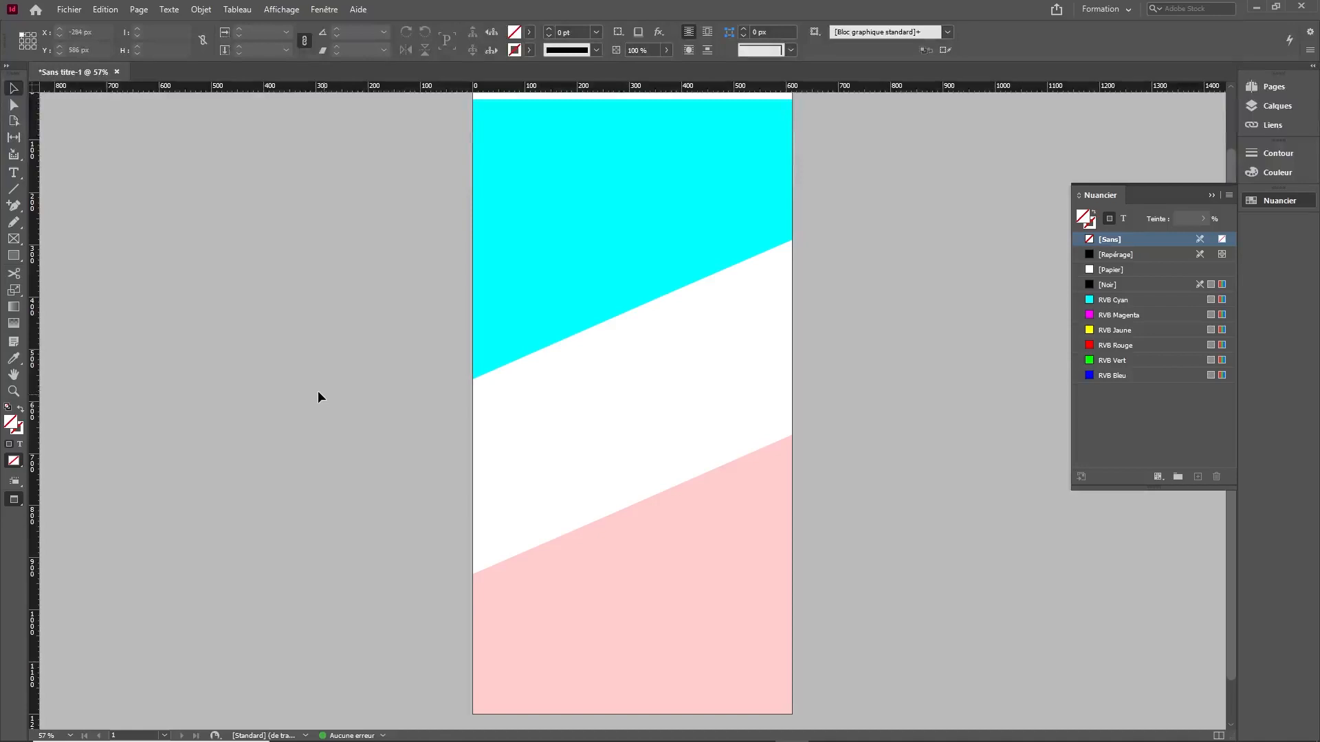
{"action": "key", "text": "w"}
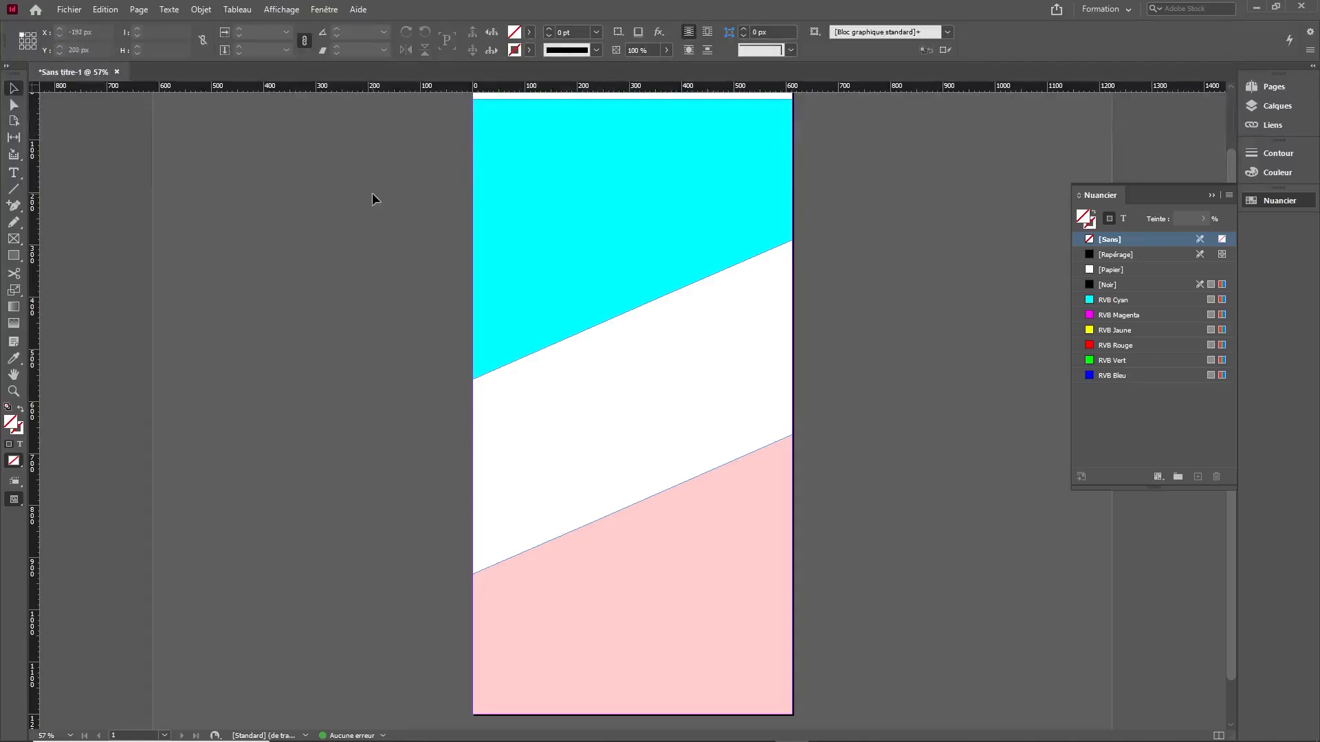
Step: Draw a vertical line about 206 px long just outside the page's left edge and give it a [Noir] stroke
{"action": "scroll", "coordinate": [220, 234], "scroll_direction": "up", "scroll_amount": 2}
{"action": "left_click", "coordinate": [13, 189]}
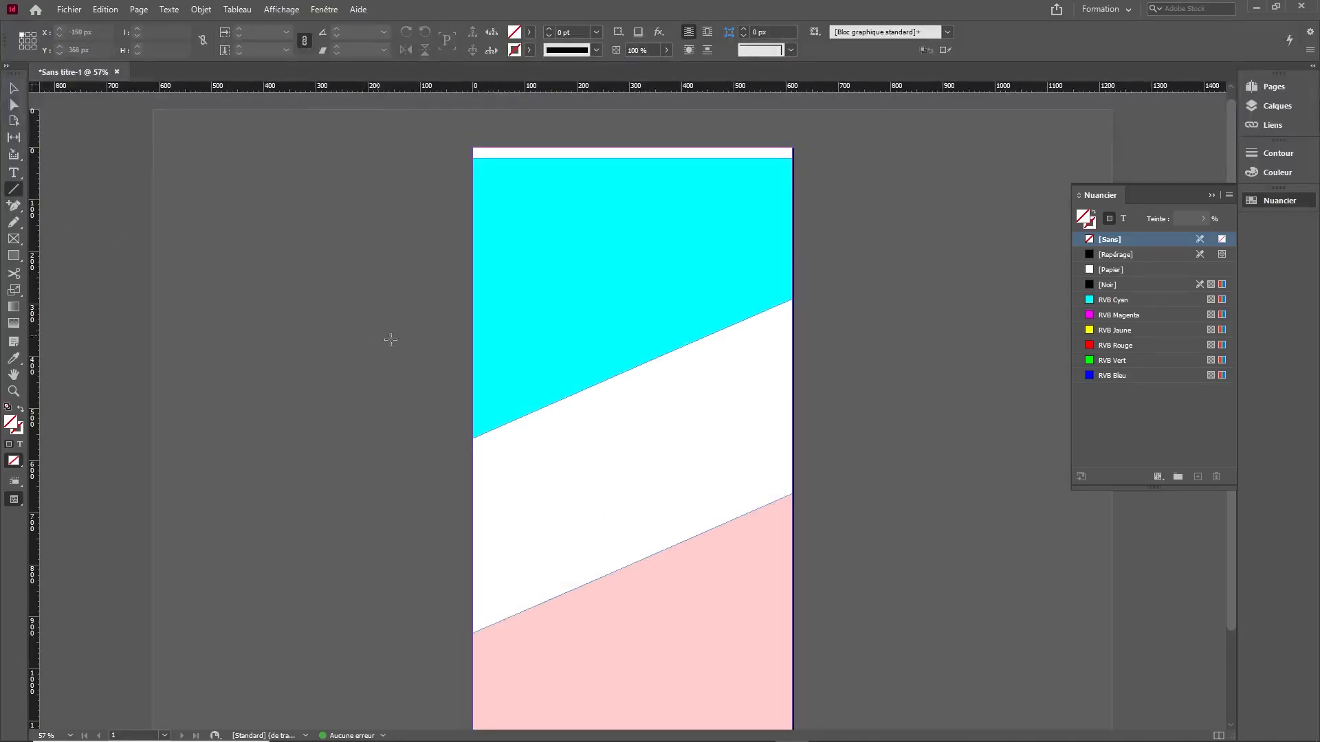
{"action": "mouse_move", "coordinate": [439, 336]}
{"action": "left_mouse_down"}
{"action": "mouse_move", "coordinate": [437, 479]}
{"action": "mouse_move", "coordinate": [449, 442]}
{"action": "left_mouse_up"}
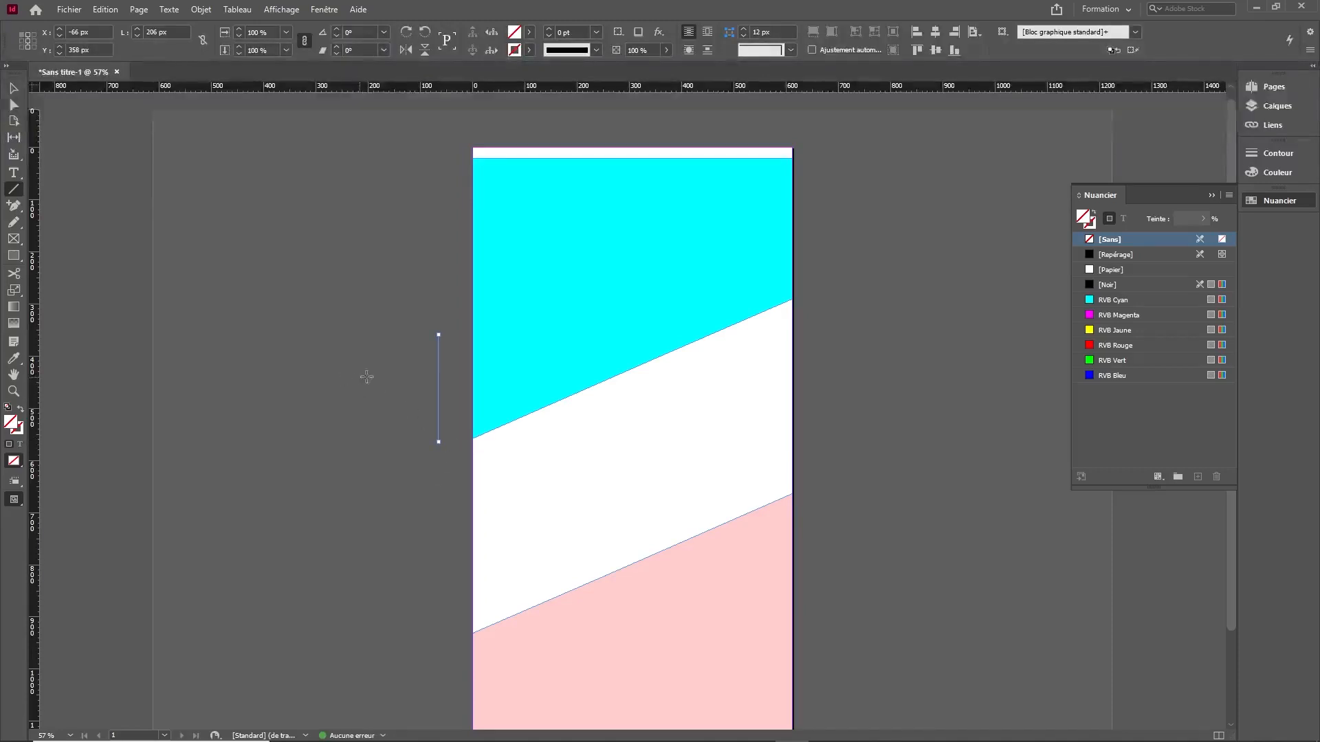
{"action": "left_click", "coordinate": [1108, 285]}
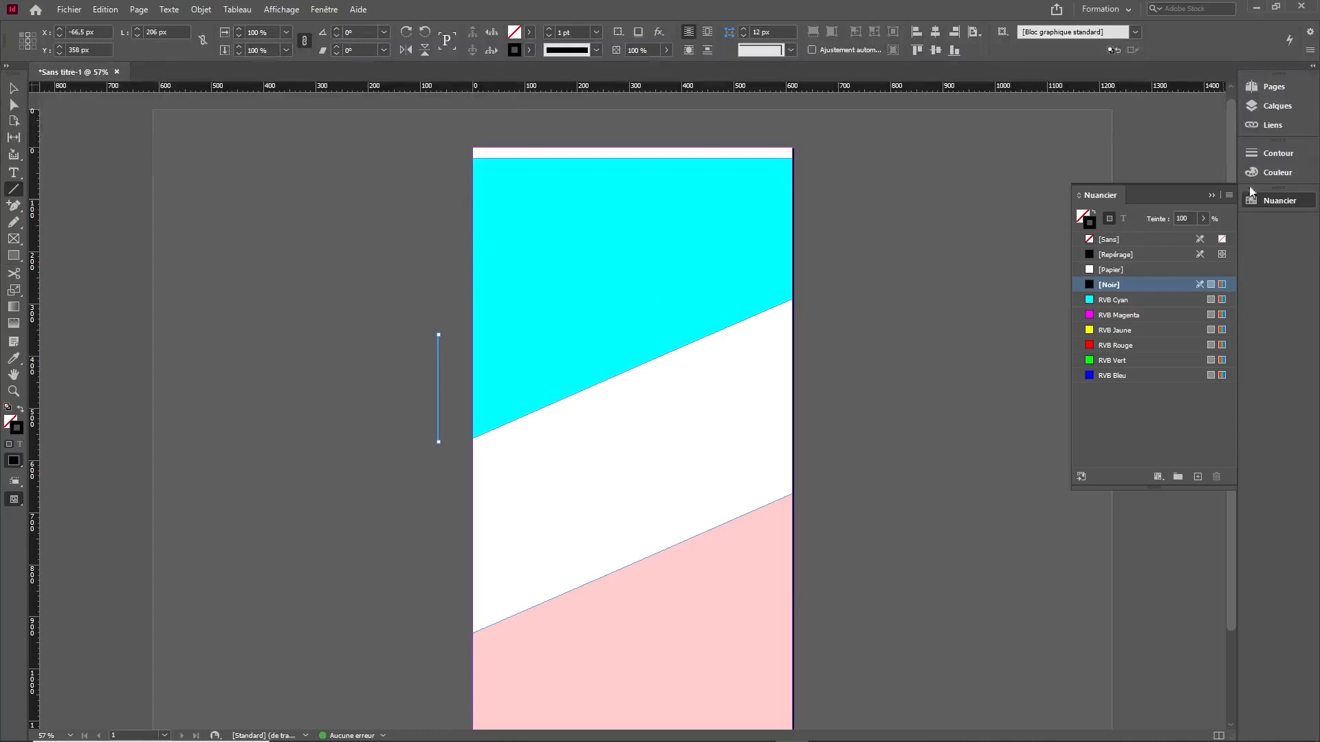
Step: Set the vertical line's stroke to the Pointillés type with a thickness of 8 pt
{"action": "left_click", "coordinate": [1276, 154]}
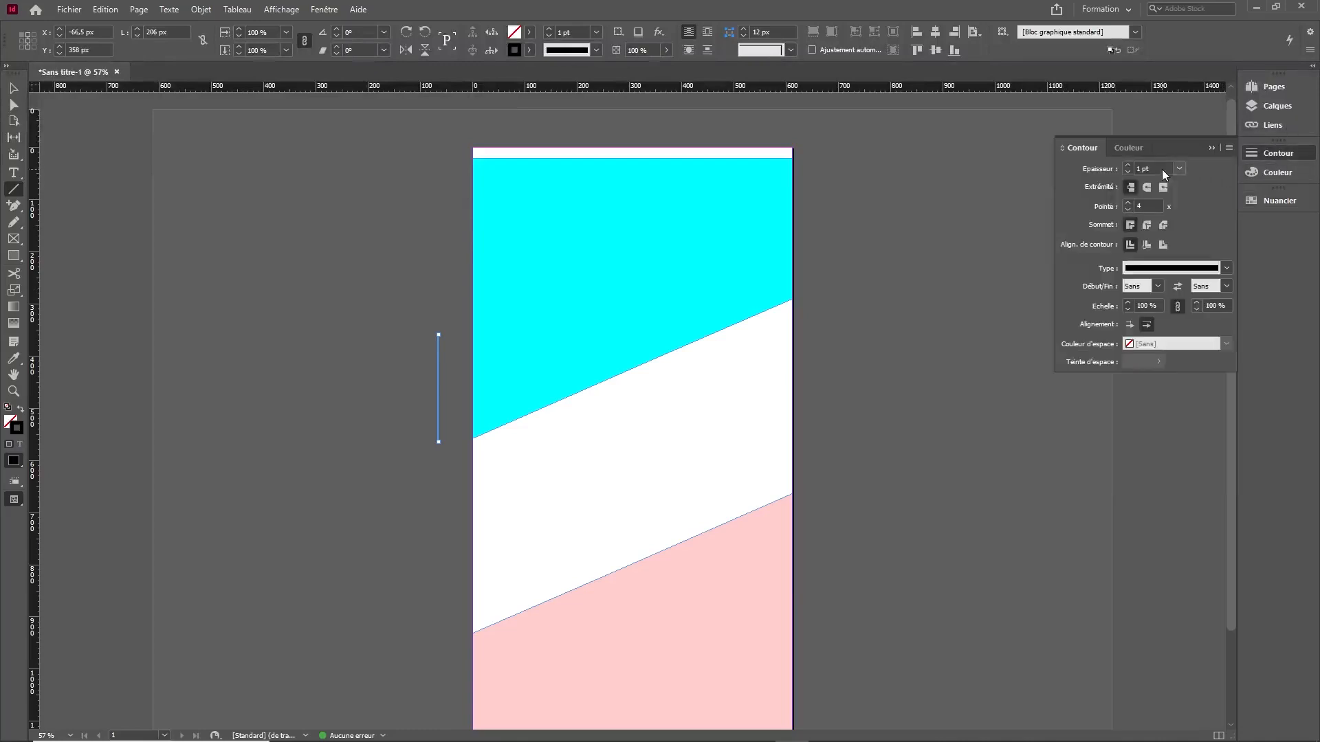
{"action": "left_click", "coordinate": [1128, 166]}
{"action": "left_click", "coordinate": [1128, 166]}
{"action": "left_click", "coordinate": [1128, 166]}
{"action": "left_click", "coordinate": [1127, 166]}
{"action": "left_click", "coordinate": [1226, 268]}
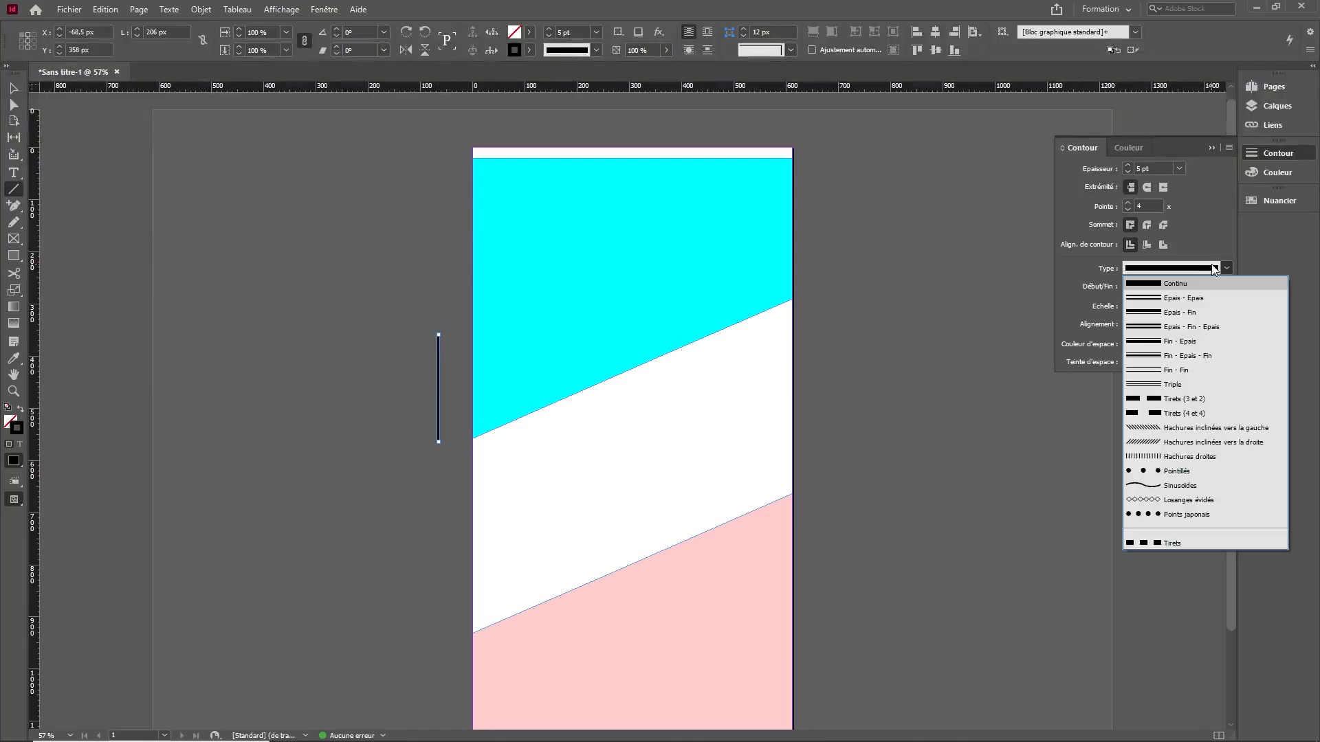
{"action": "left_click", "coordinate": [1174, 471]}
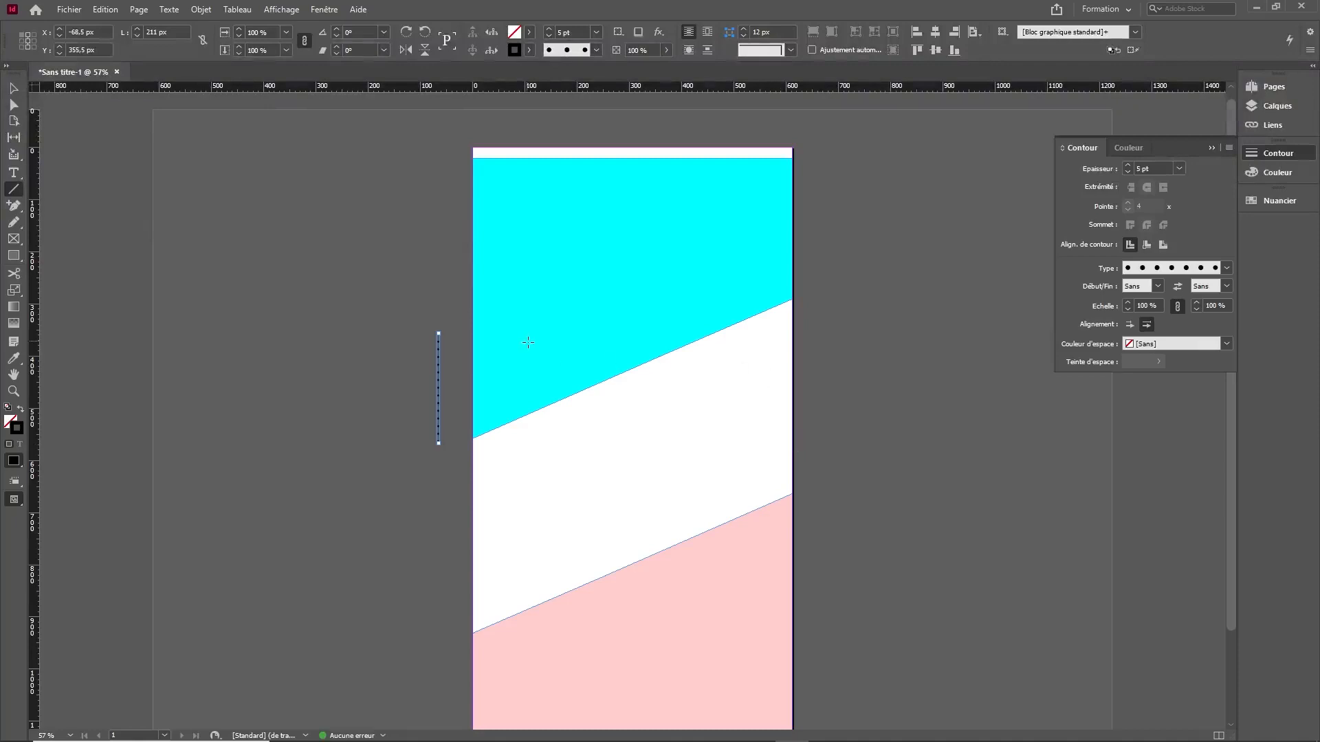
{"action": "left_click", "coordinate": [1127, 165]}
{"action": "left_click", "coordinate": [1127, 165]}
{"action": "left_click", "coordinate": [1128, 165]}
{"action": "left_click", "coordinate": [1128, 165]}
{"action": "left_click", "coordinate": [1128, 172]}
Step: Colour the dotted line's stroke with RVB Rouge at a 20% tint
{"action": "left_click", "coordinate": [1280, 200]}
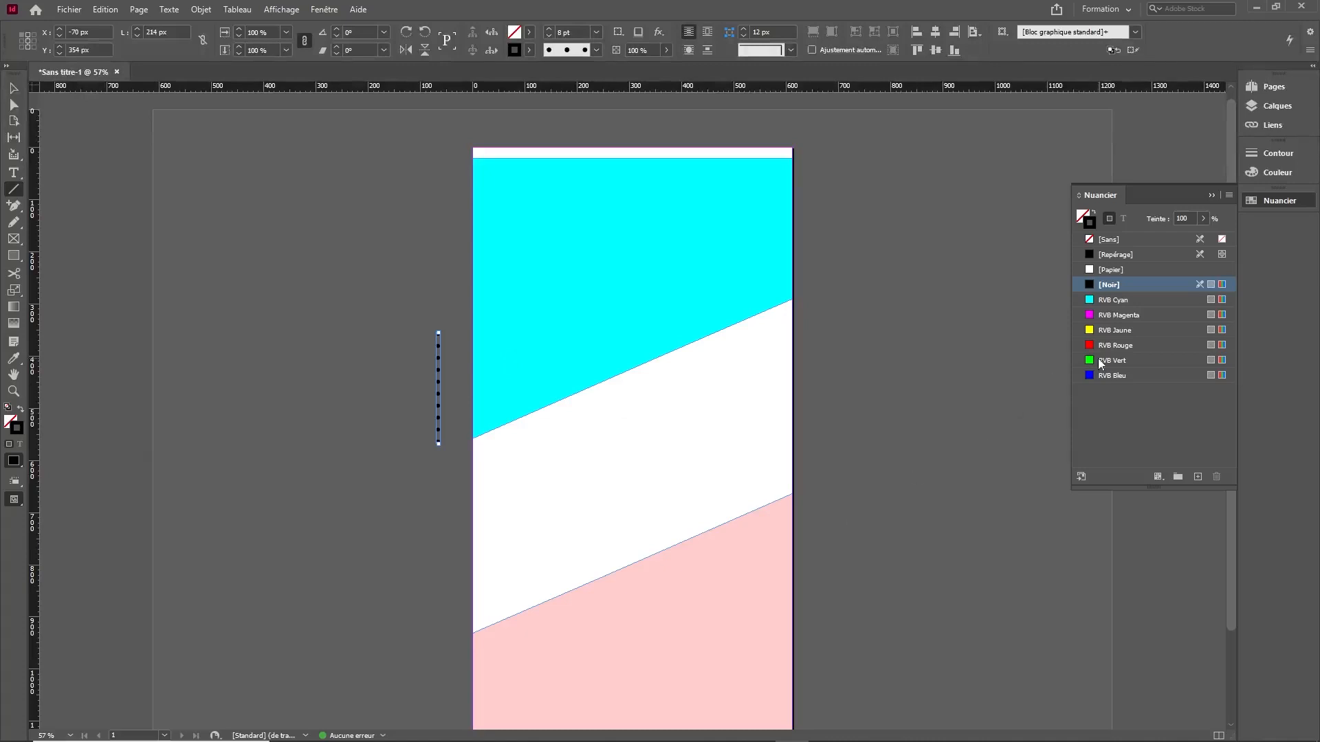
{"action": "left_click", "coordinate": [1133, 348]}
{"action": "left_click", "coordinate": [1184, 218]}
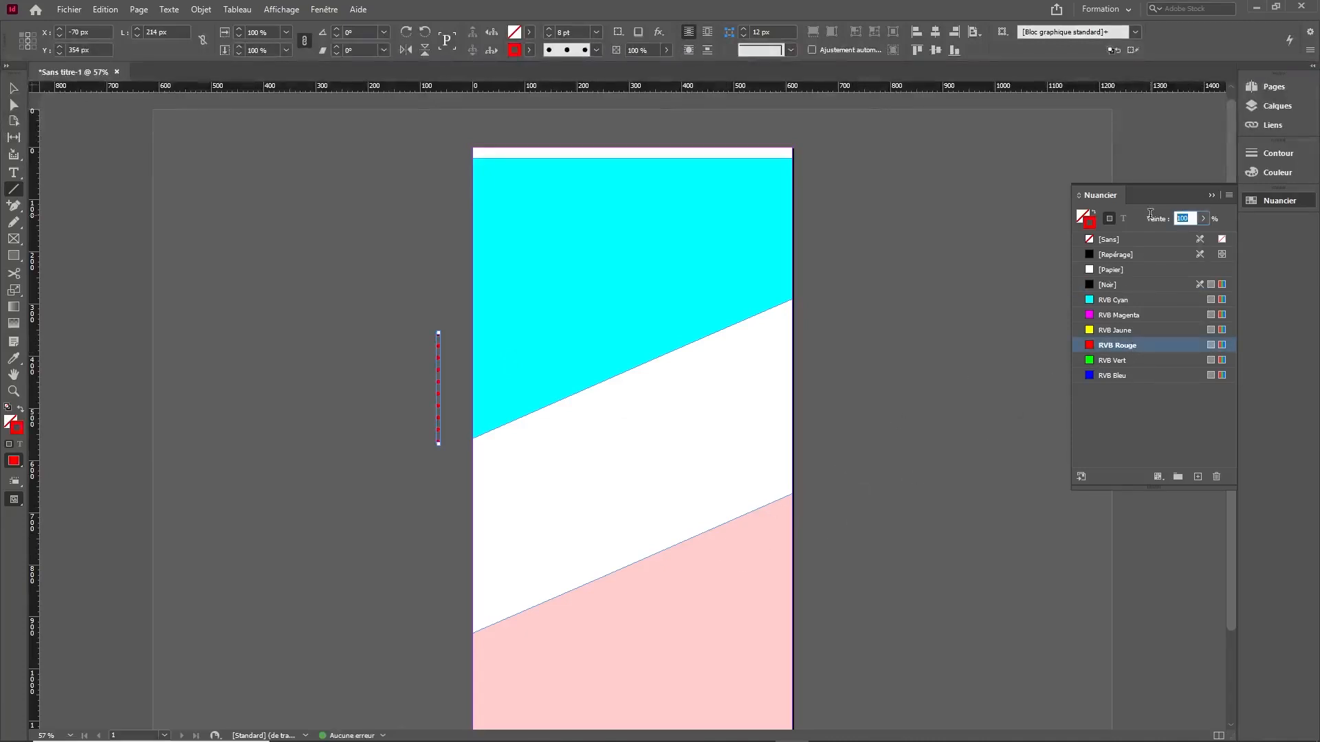
{"action": "type", "text": "20"}
Step: Move the dotted line onto the page's left edge over the cyan shape, nudged just inside the page at X 3,543 px
{"action": "left_click", "coordinate": [13, 88]}
{"action": "left_click", "coordinate": [285, 274]}
{"action": "left_click_drag", "start_coordinate": [441, 390], "coordinate": [476, 372]}
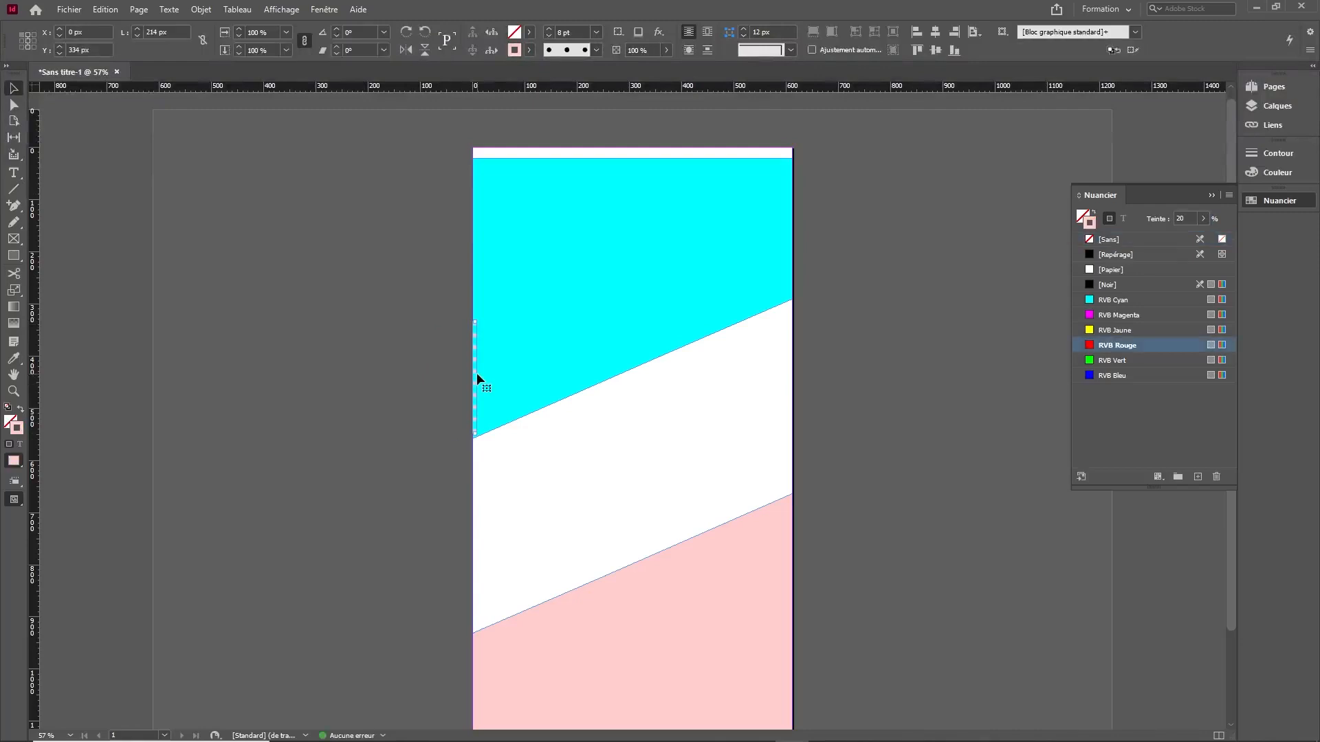
{"action": "key", "text": "Right"}
{"action": "key", "text": "Right"}
{"action": "key", "text": "Right"}
{"action": "key", "text": "Right"}
{"action": "key", "text": "Right"}
Step: Set the dotted line's RVB Rouge stroke tint to 50%
{"action": "left_click", "coordinate": [1203, 218]}
{"action": "left_click_drag", "start_coordinate": [1158, 235], "coordinate": [1170, 237]}
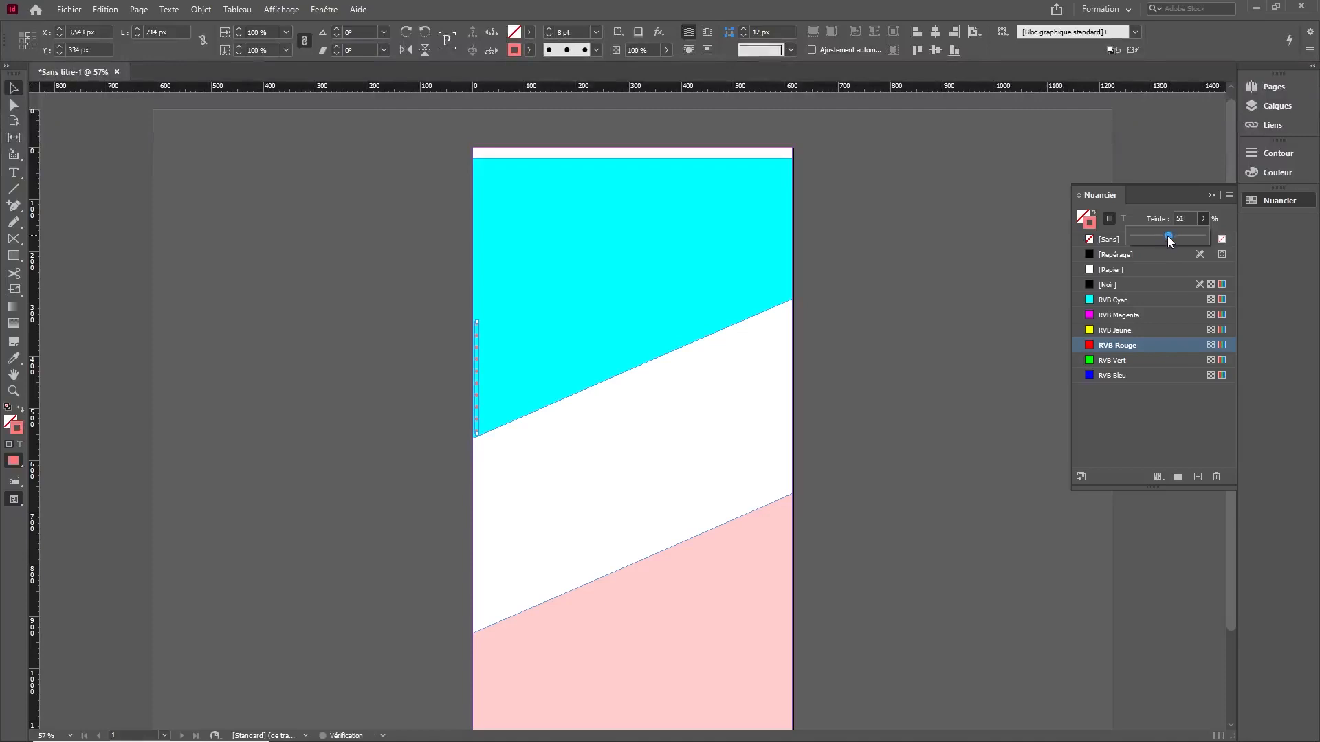
{"action": "left_click", "coordinate": [1185, 218]}
{"action": "type", "text": "50"}
{"action": "left_click", "coordinate": [387, 306]}
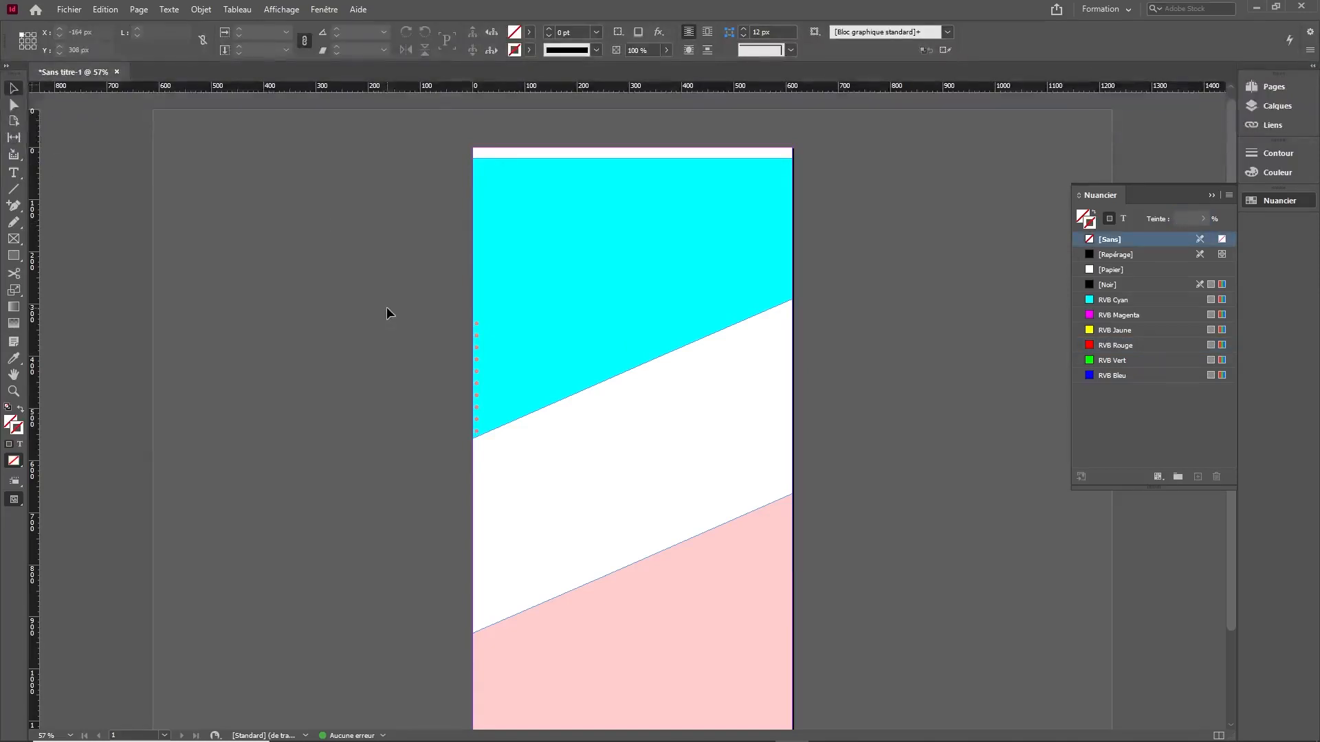
Step: Duplicate the dotted line horizontally at even spacing to build a grid of seven dotted columns inside the page's left edge
{"action": "left_click", "coordinate": [477, 361]}
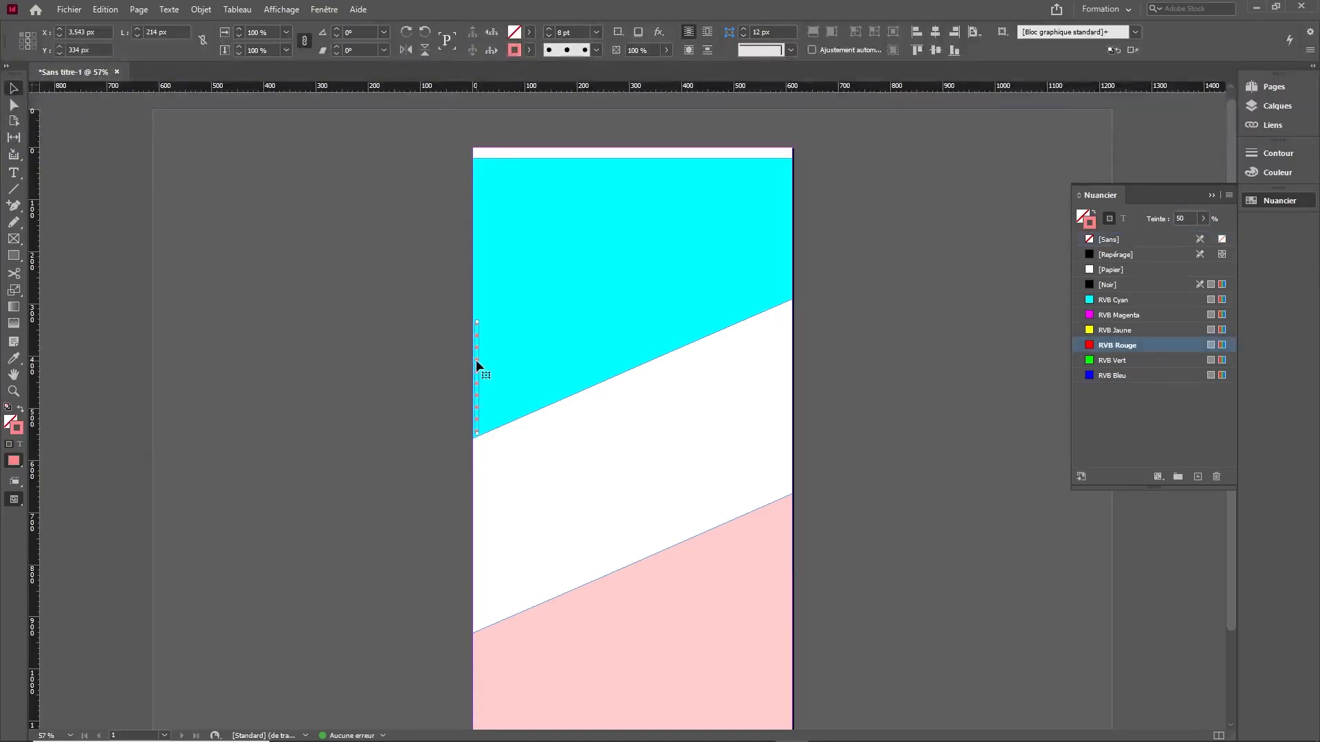
{"action": "left_click_drag", "start_coordinate": [477, 360], "coordinate": [521, 368]}
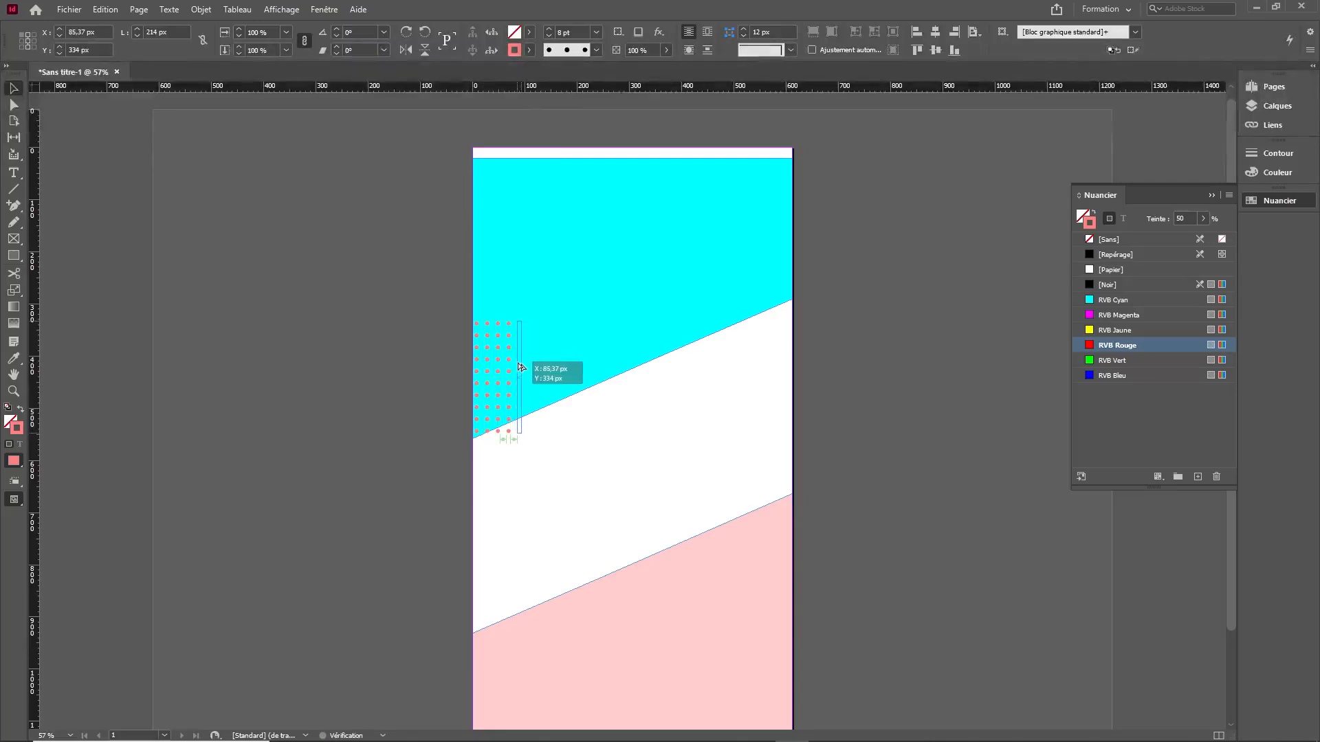
{"action": "left_click_drag", "start_coordinate": [518, 363], "coordinate": [541, 365]}
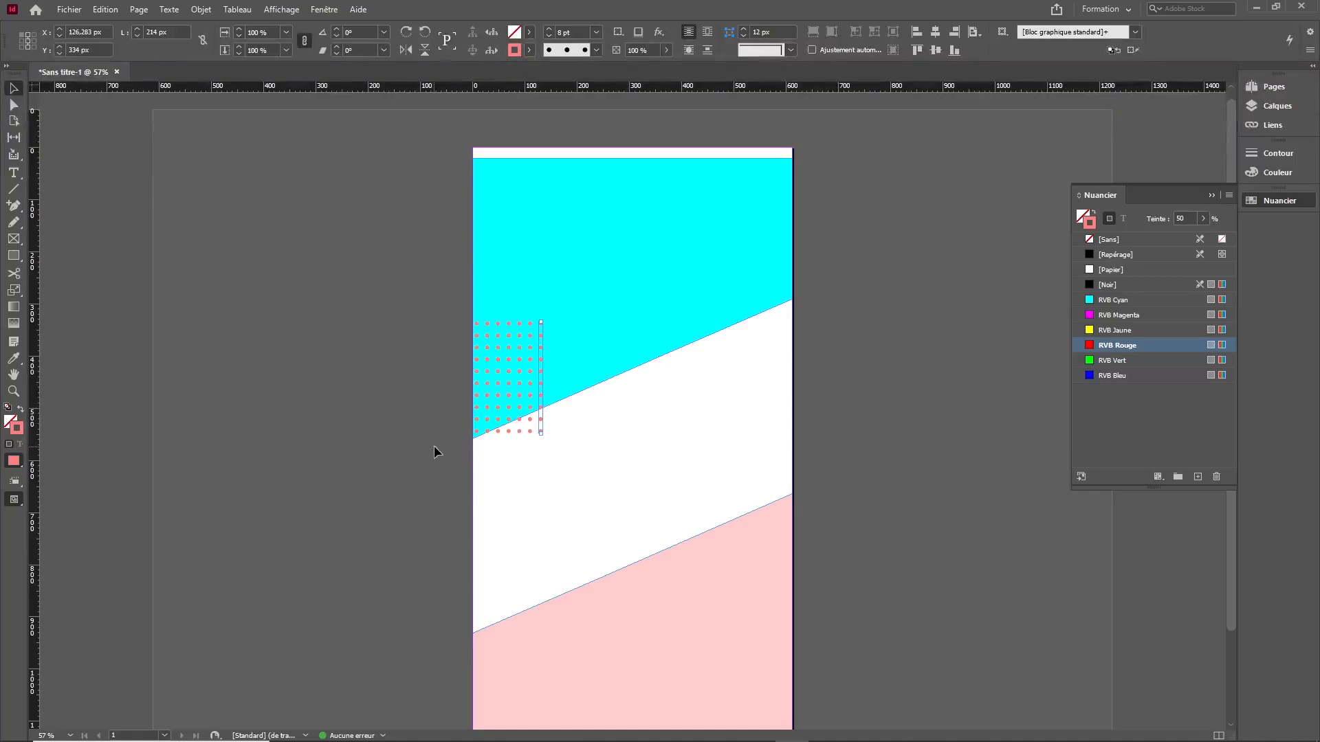
{"action": "left_click", "coordinate": [413, 322]}
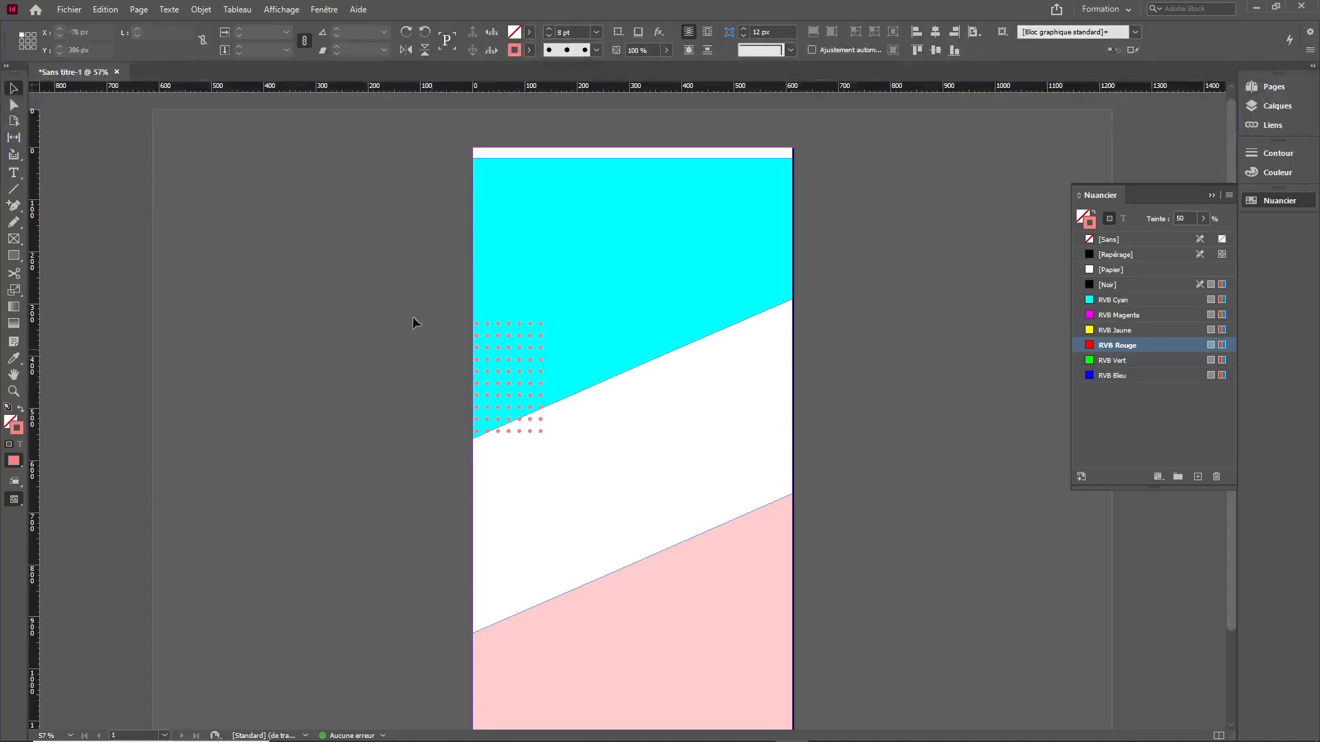
Step: Duplicate the seven dotted lines, without the cyan shape, into the page's upper-right corner and check them in preview mode
{"action": "left_click_drag", "start_coordinate": [370, 284], "coordinate": [629, 427]}
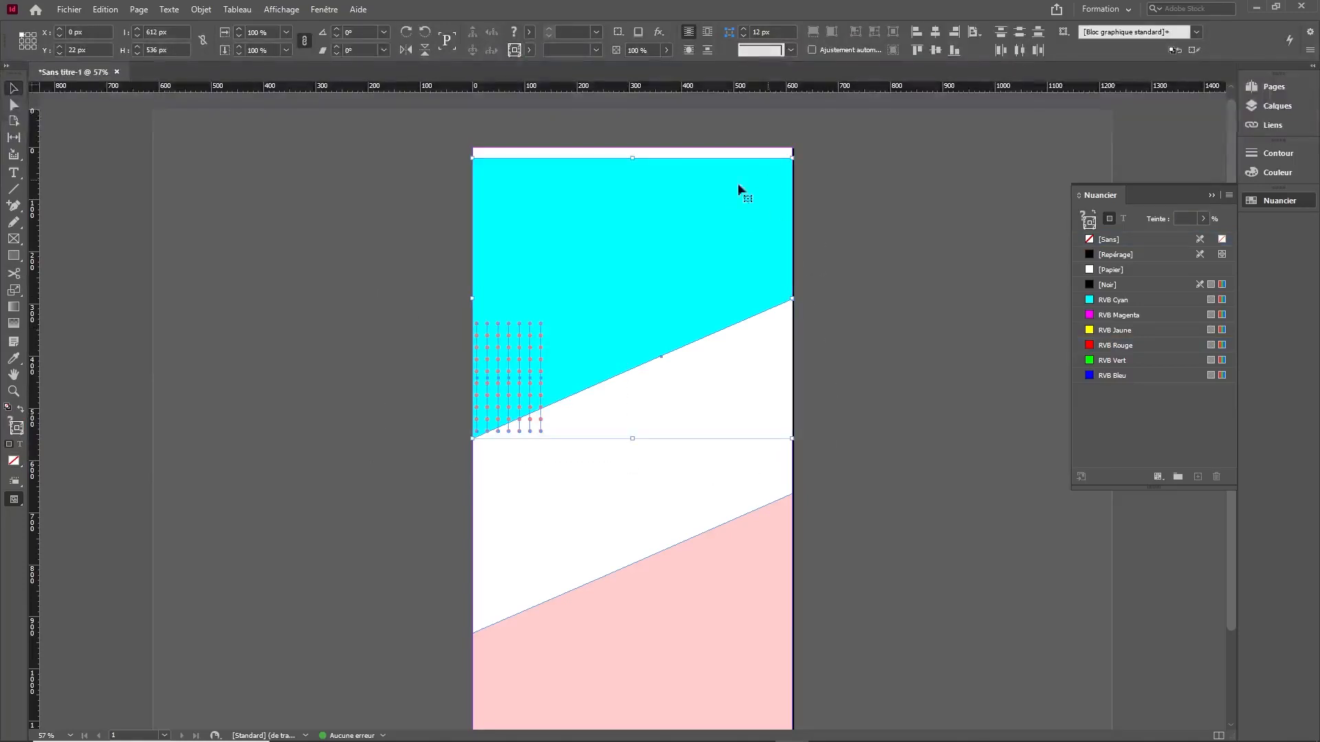
{"action": "left_click", "coordinate": [695, 270], "text": "shift"}
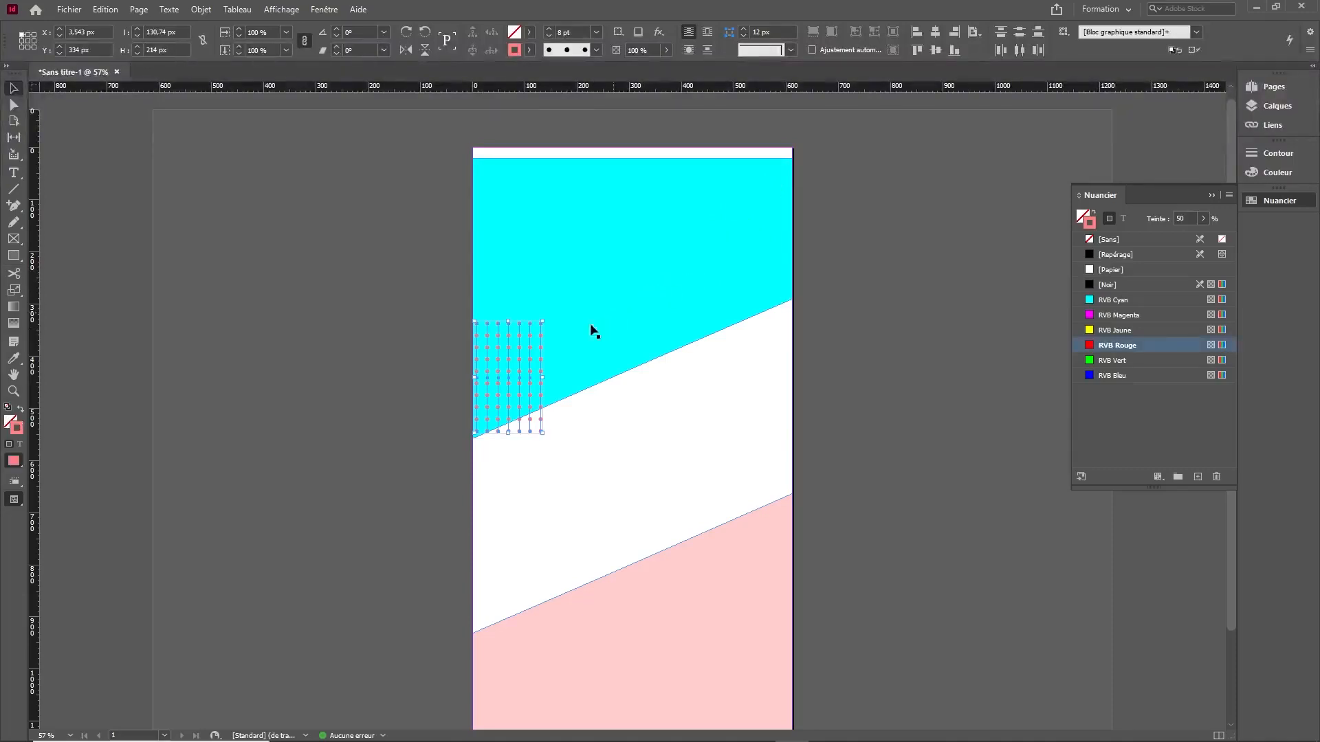
{"action": "left_click_drag", "start_coordinate": [530, 386], "coordinate": [783, 162]}
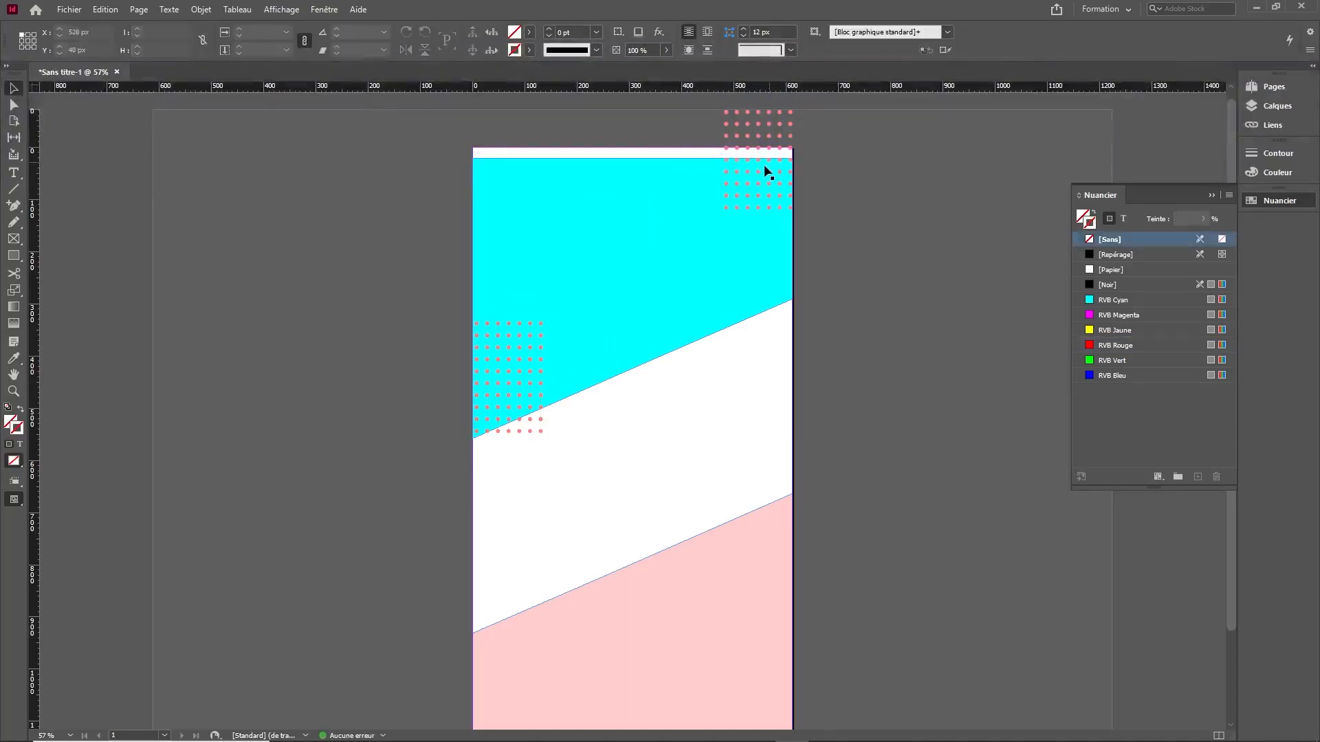
{"action": "key", "text": "w"}
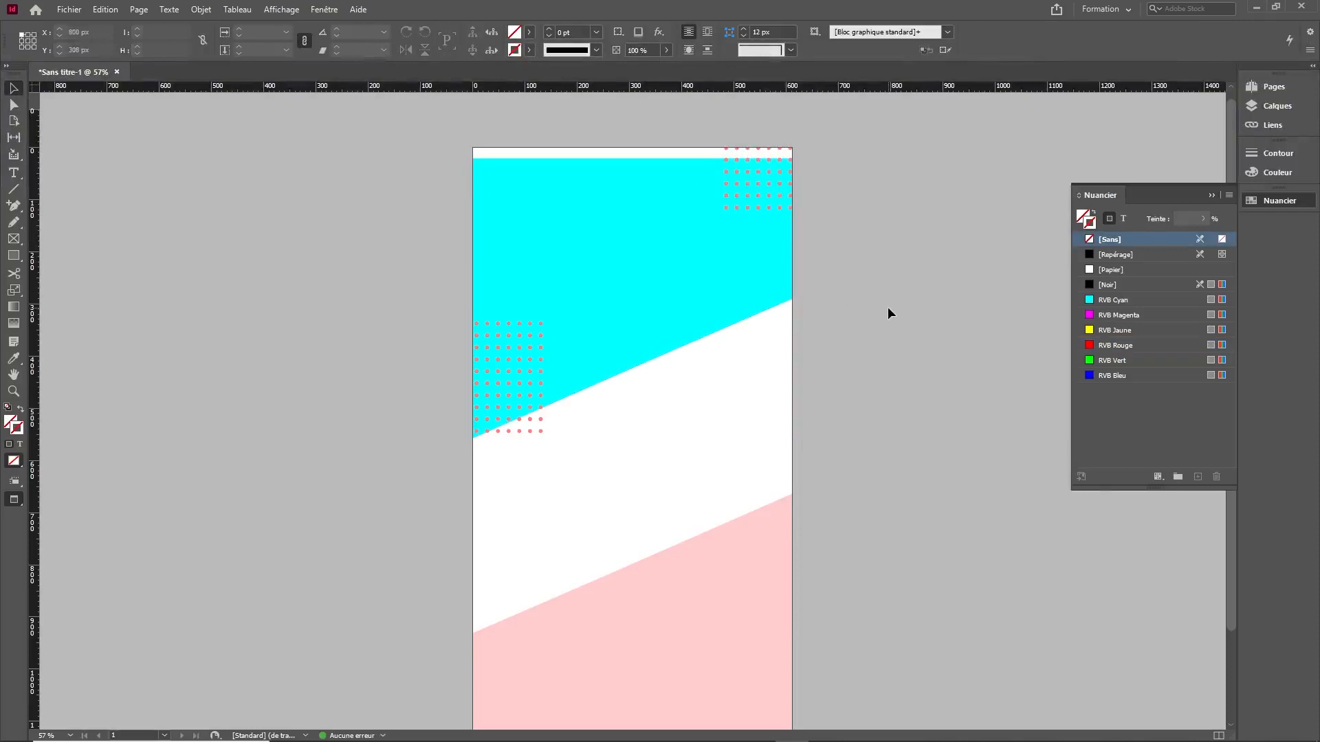
{"action": "key", "text": "w"}
Step: Nudge the upper-right dot grid slightly down so its dots are not cut by the page's top edge
{"action": "left_click_drag", "start_coordinate": [797, 192], "coordinate": [689, 123]}
{"action": "left_click", "coordinate": [686, 214], "text": "shift"}
{"action": "key", "text": "Down"}
{"action": "key", "text": "Down"}
{"action": "key", "text": "Down"}
{"action": "key", "text": "Down"}
{"action": "key", "text": "Down"}
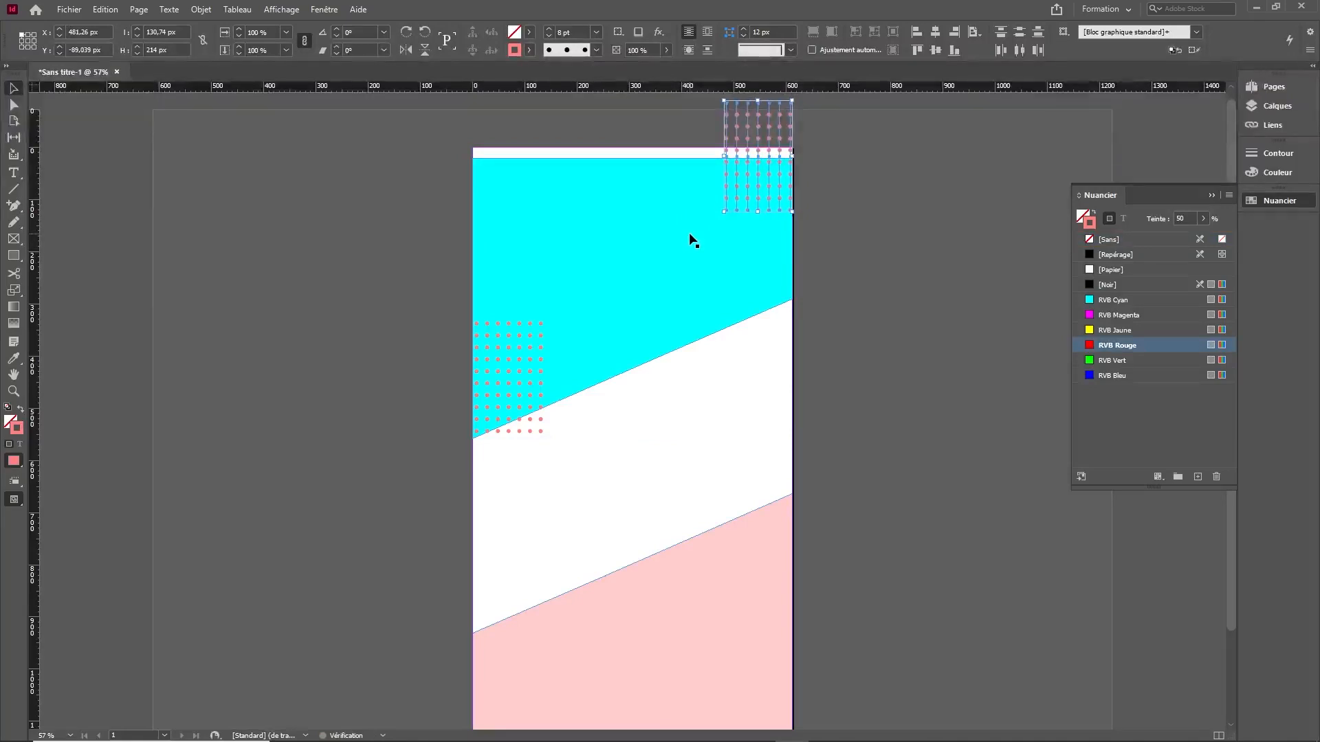
{"action": "left_click", "coordinate": [884, 208]}
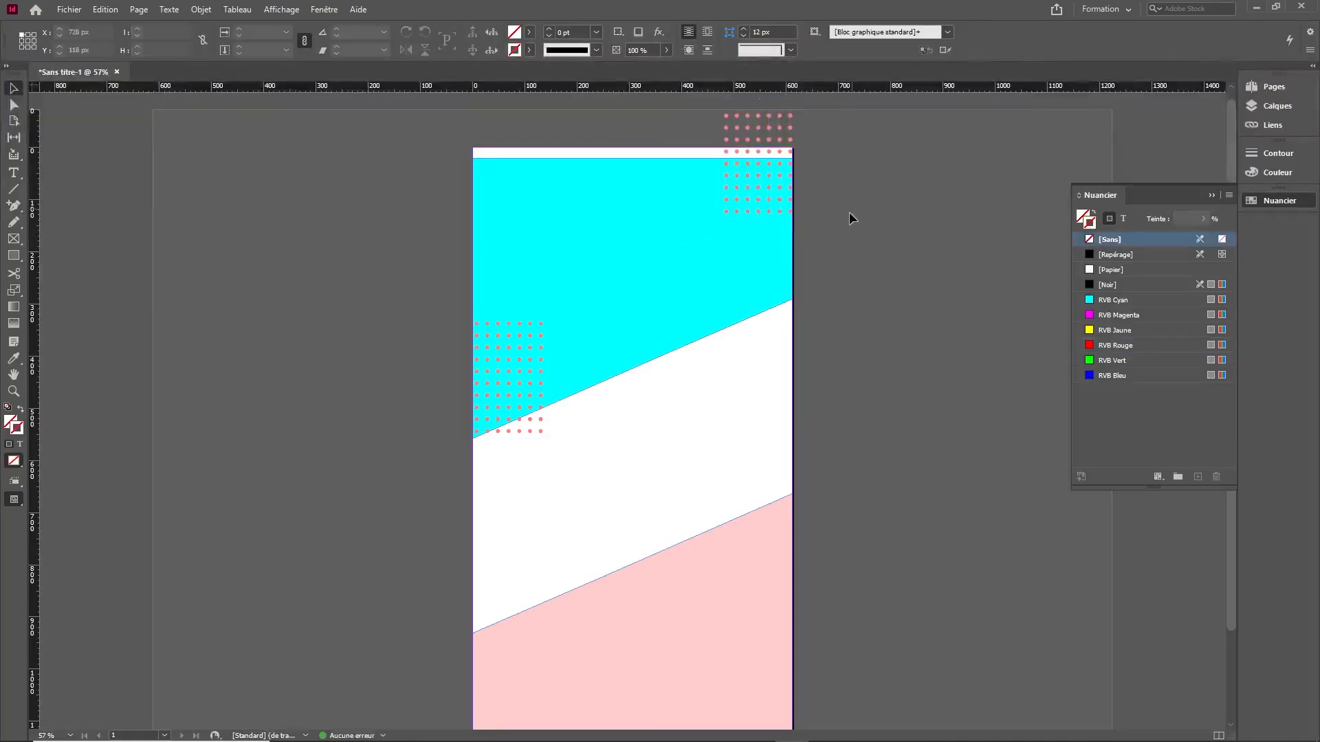
Step: Nudge the upper-right dot grid left to X 478,425 px, clear of the page's right edge, and check it in preview mode
{"action": "left_click", "coordinate": [784, 207]}
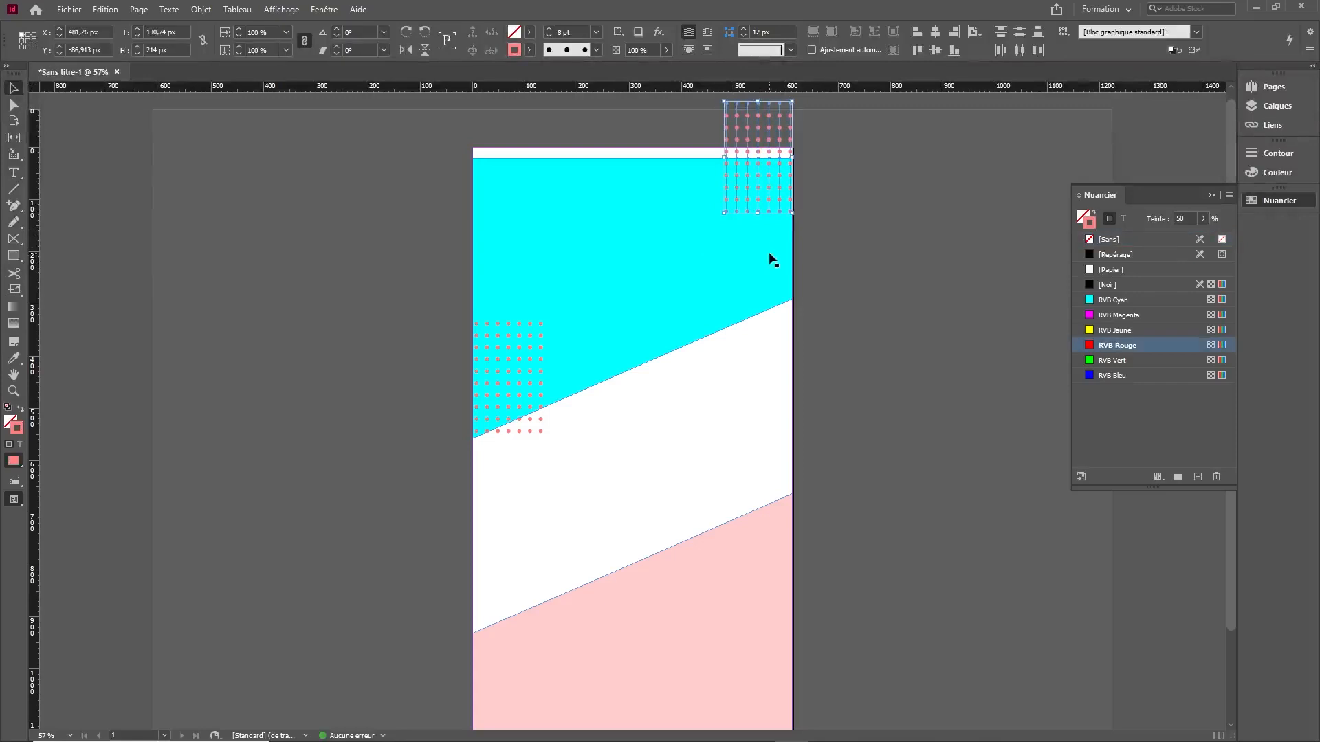
{"action": "key", "text": "Left"}
{"action": "key", "text": "Left"}
{"action": "key", "text": "Left"}
{"action": "key", "text": "Left"}
{"action": "key", "text": "Left"}
{"action": "key", "text": "Left"}
{"action": "key", "text": "Left"}
{"action": "key", "text": "Left"}
{"action": "key", "text": "Left"}
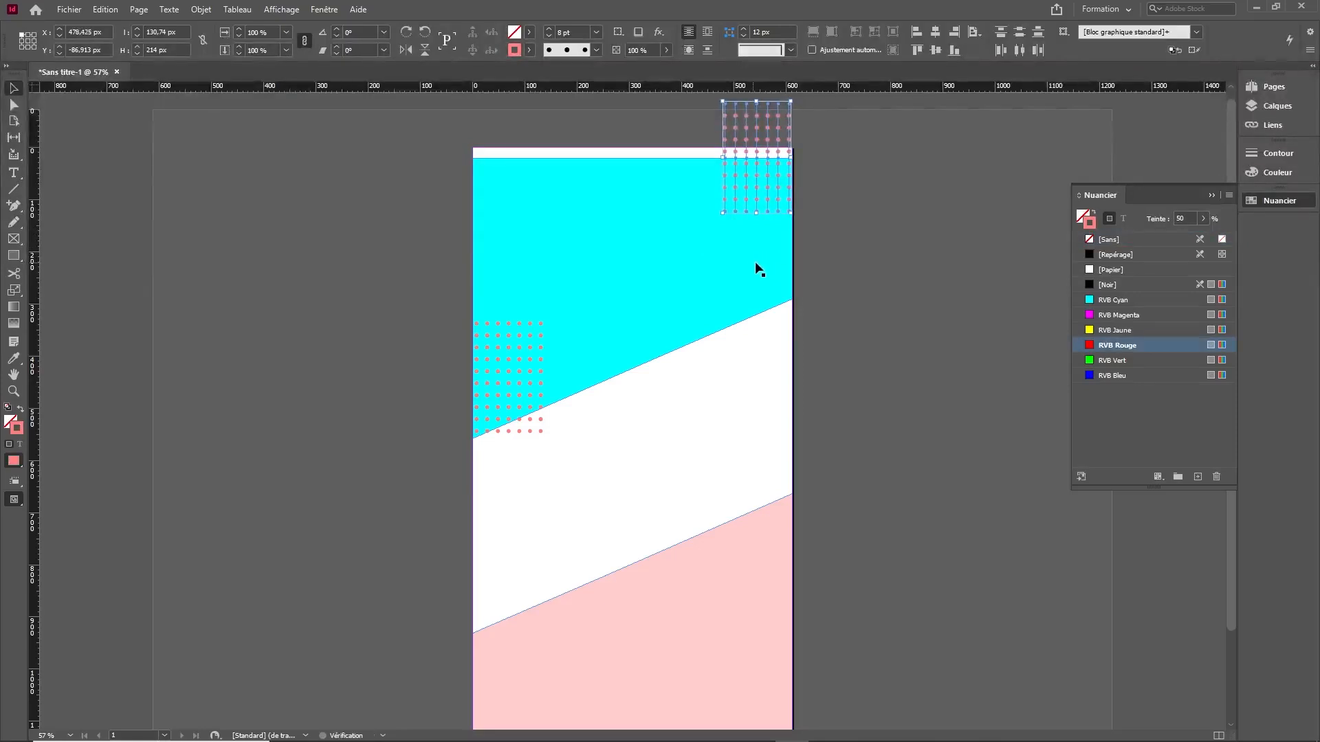
{"action": "left_click", "coordinate": [834, 237]}
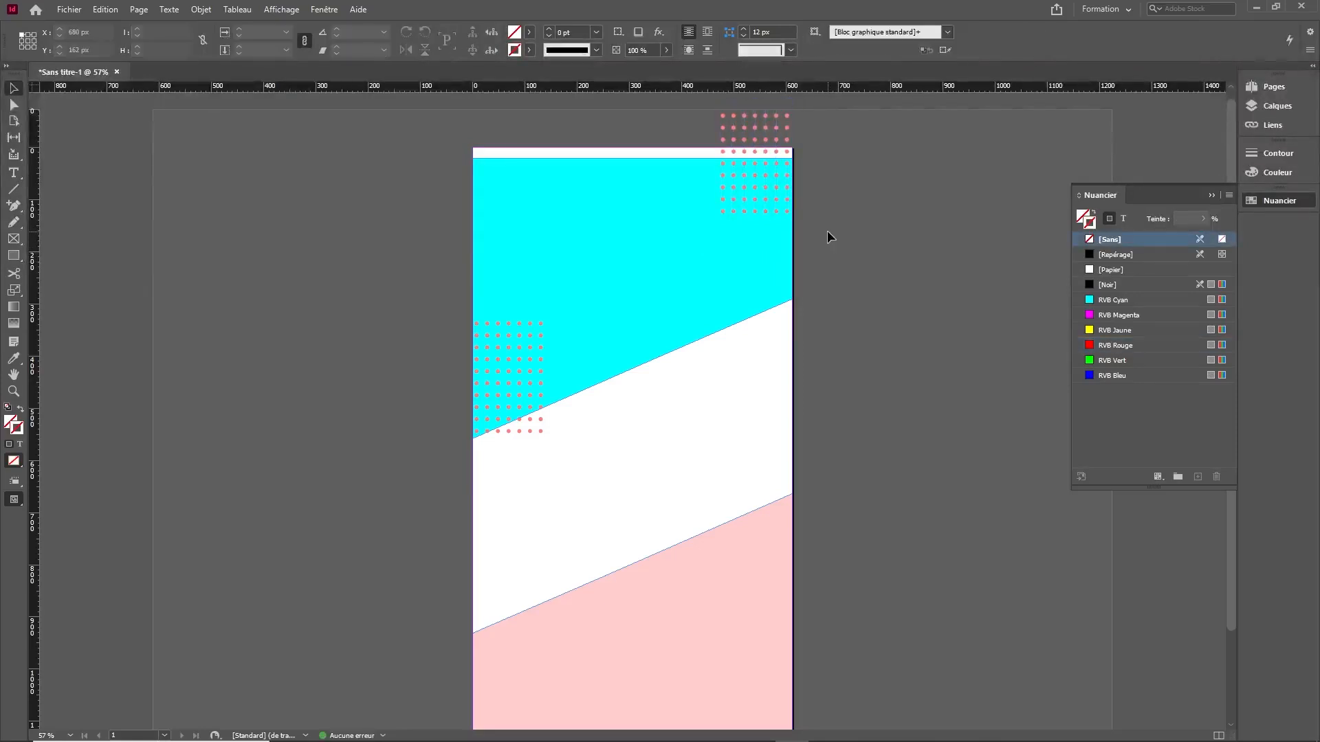
{"action": "key", "text": "w"}
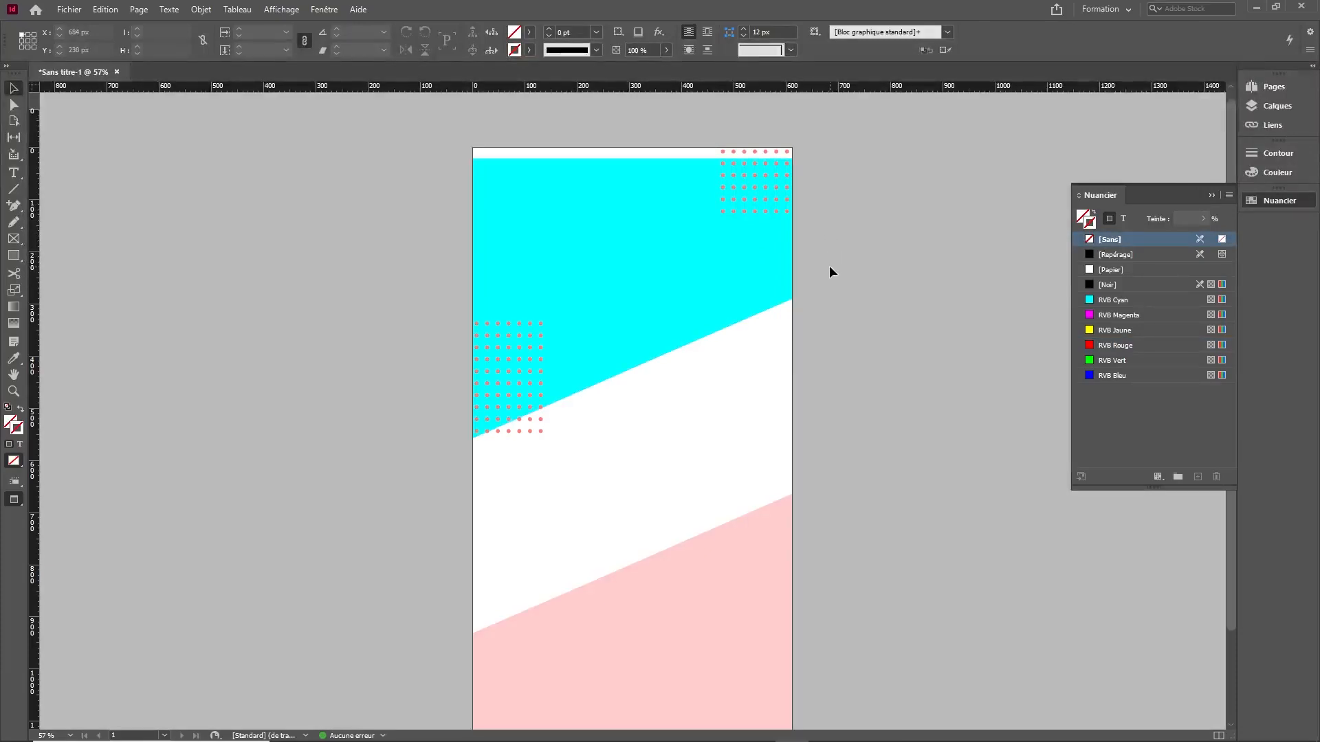
{"action": "key", "text": "w"}
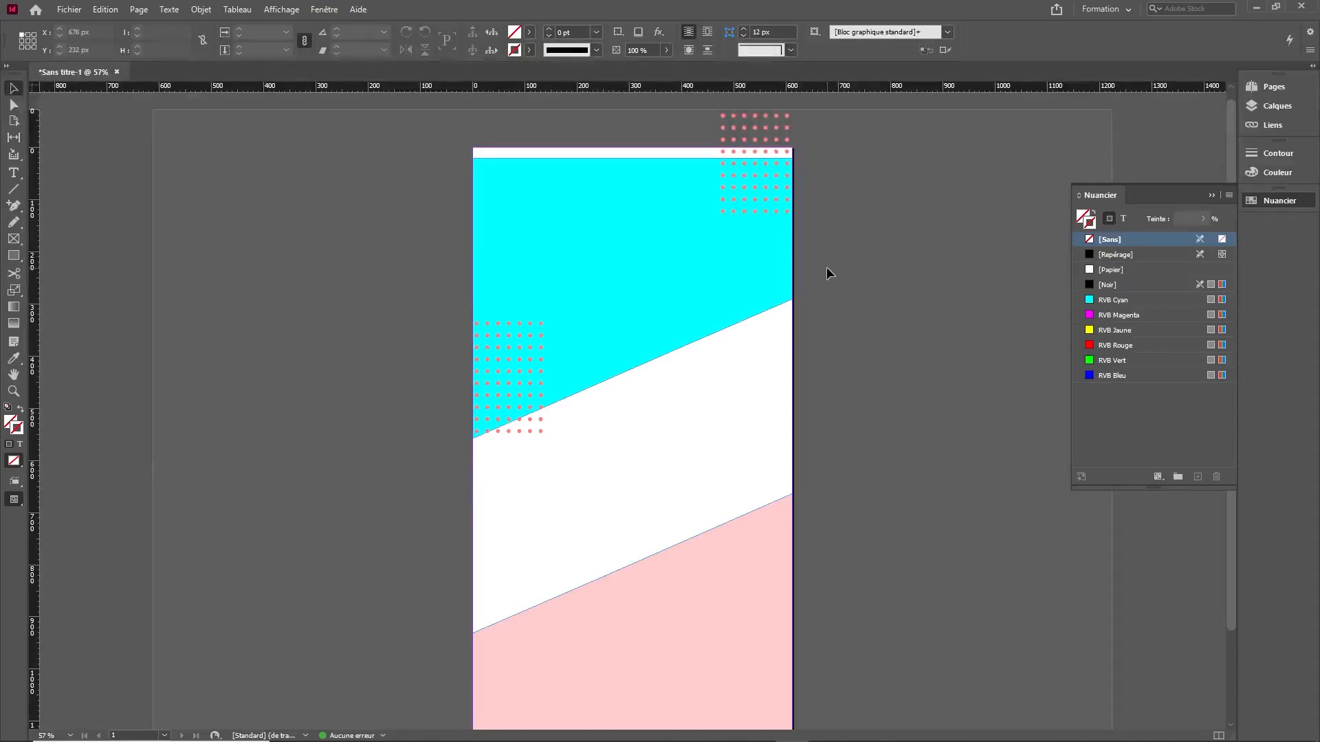
Step: Draw a rectangular image frame about 154 × 349 px overlapping the cyan shape and the upper-right dot grid
{"action": "left_click", "coordinate": [13, 239]}
{"action": "left_click_drag", "start_coordinate": [663, 195], "coordinate": [744, 380]}
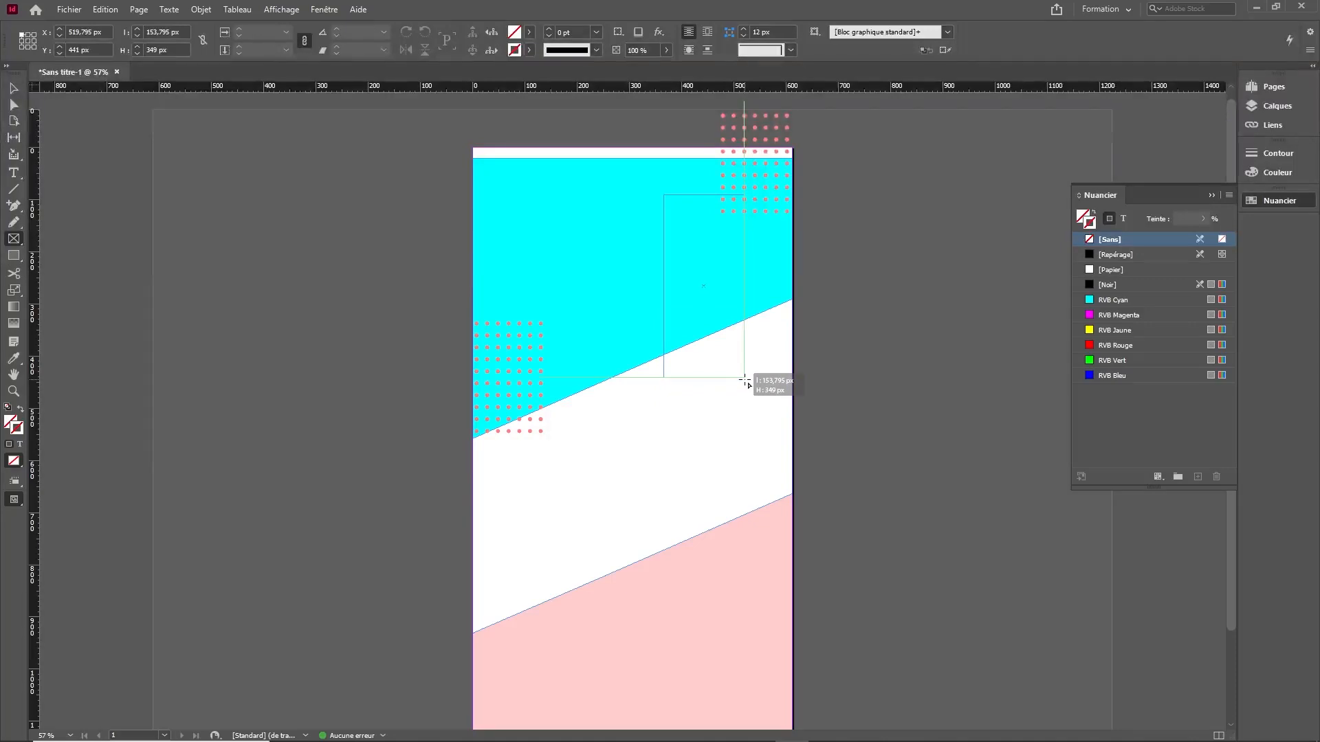
{"action": "left_click_drag", "start_coordinate": [744, 380], "coordinate": [745, 380]}
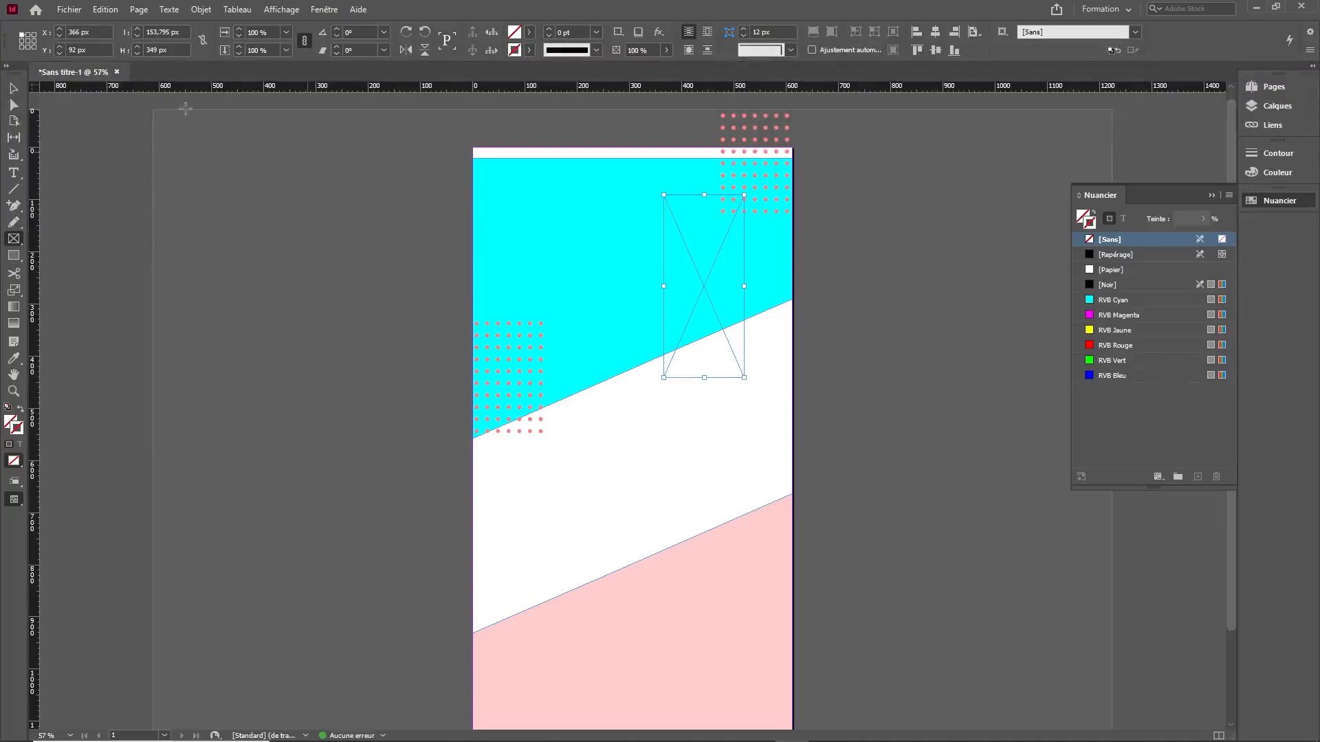
Step: Import business-man-owner-company-office.jpg into the selected tall image frame
{"action": "left_click", "coordinate": [69, 10]}
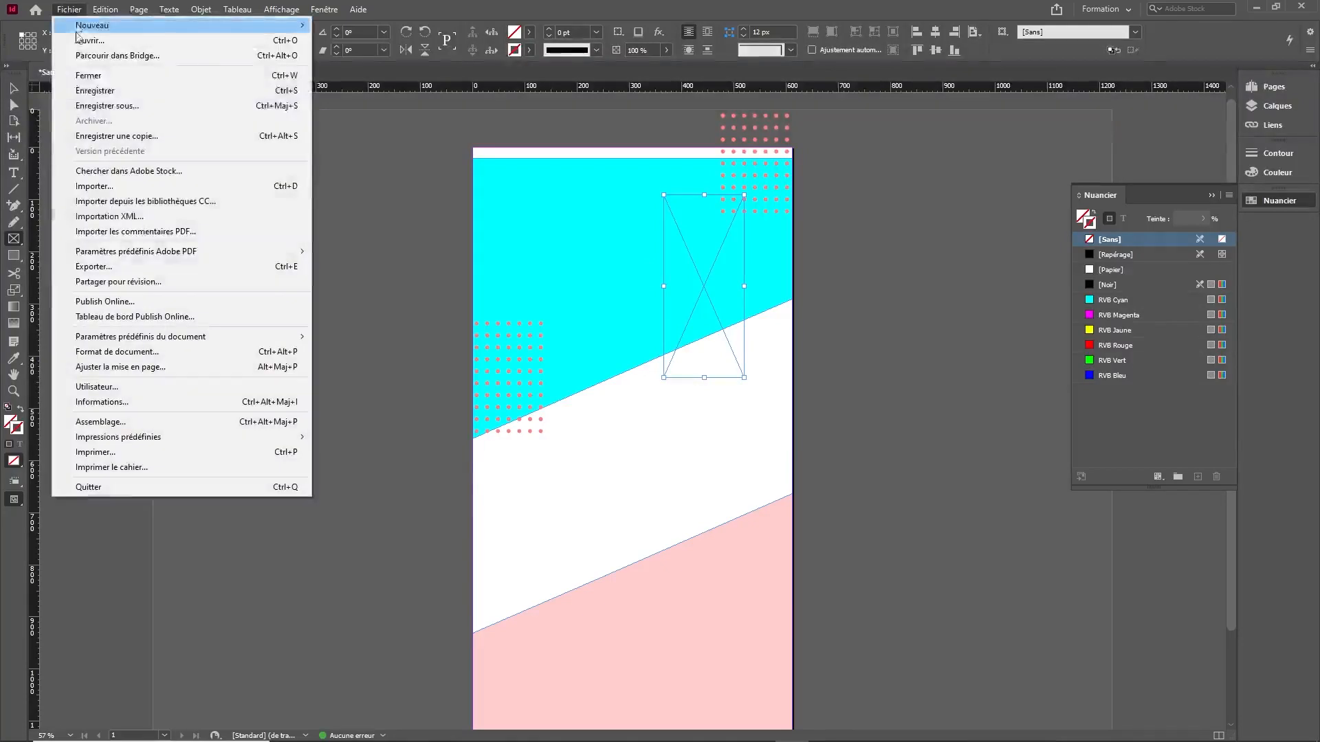
{"action": "left_click", "coordinate": [117, 187]}
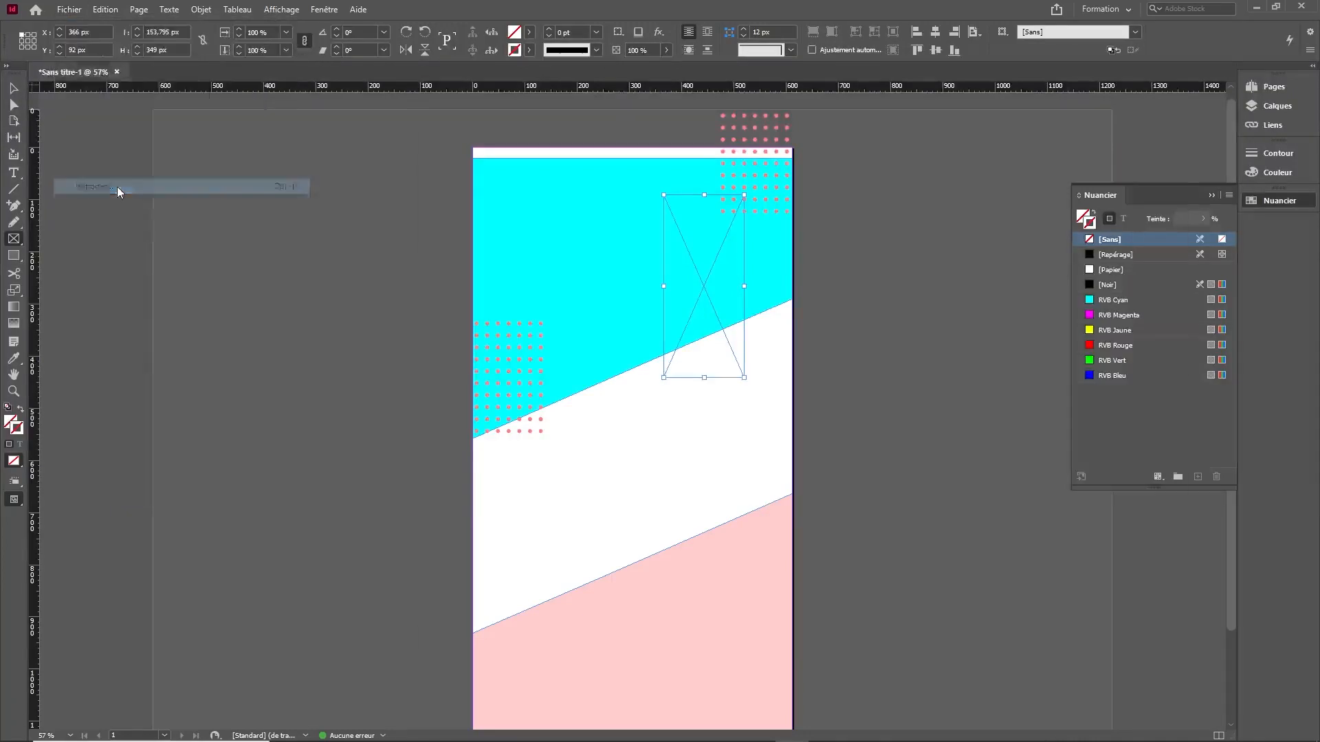
{"action": "left_click", "coordinate": [638, 209]}
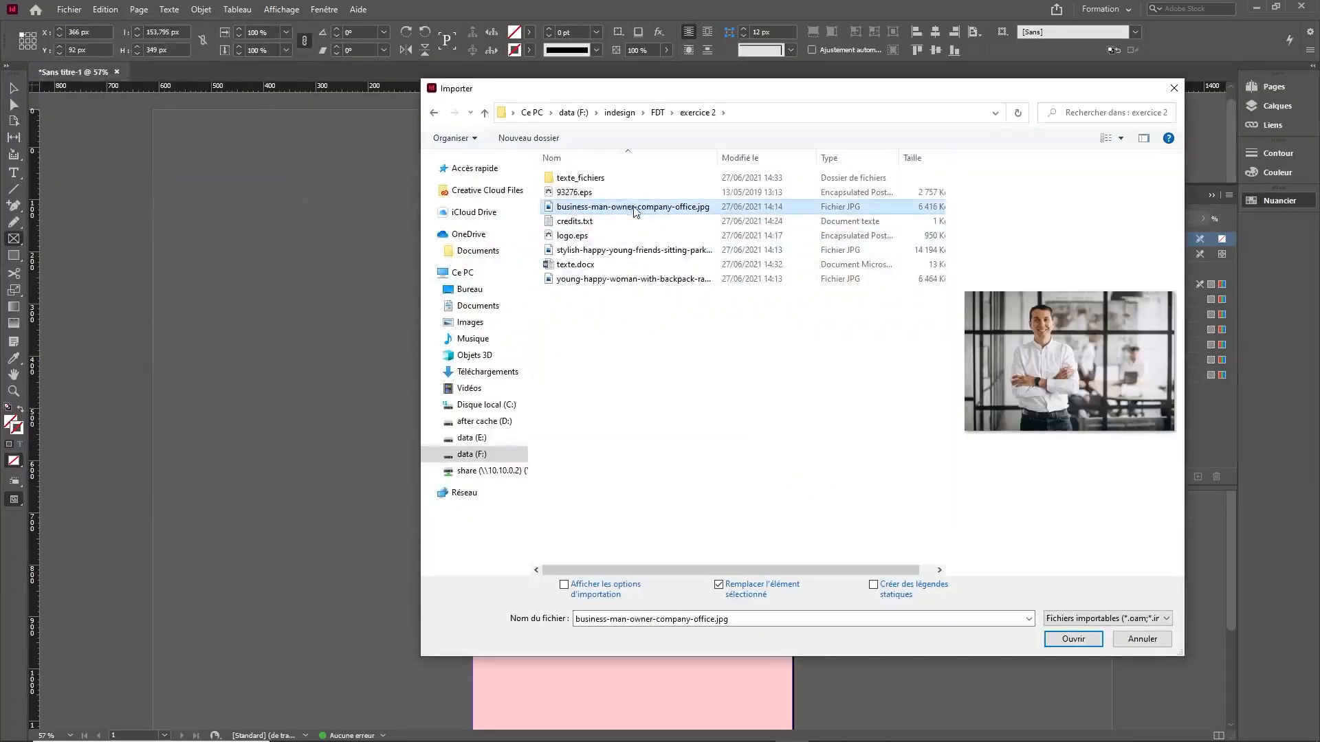
{"action": "left_click", "coordinate": [1073, 640]}
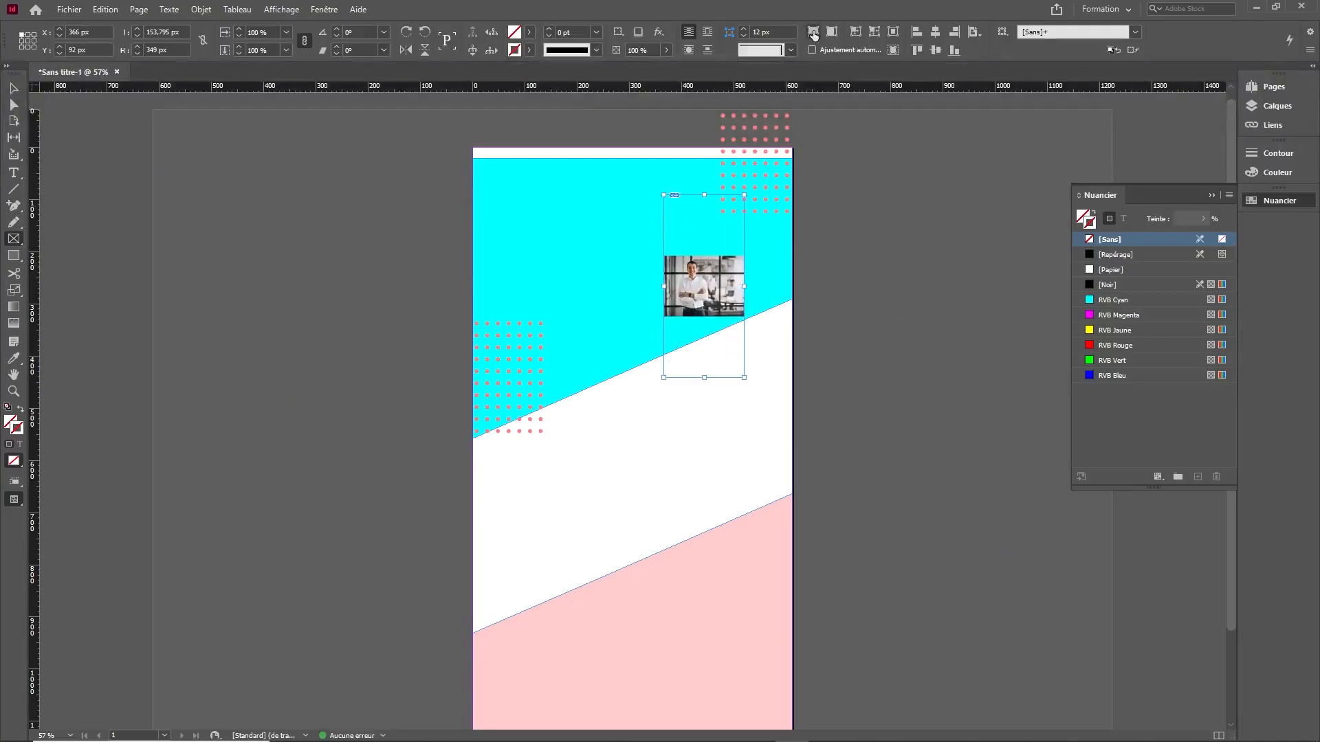
Step: Fill the frame proportionally with the photo, shift the image inside it to centre the man, and check it in preview mode
{"action": "left_click", "coordinate": [814, 33]}
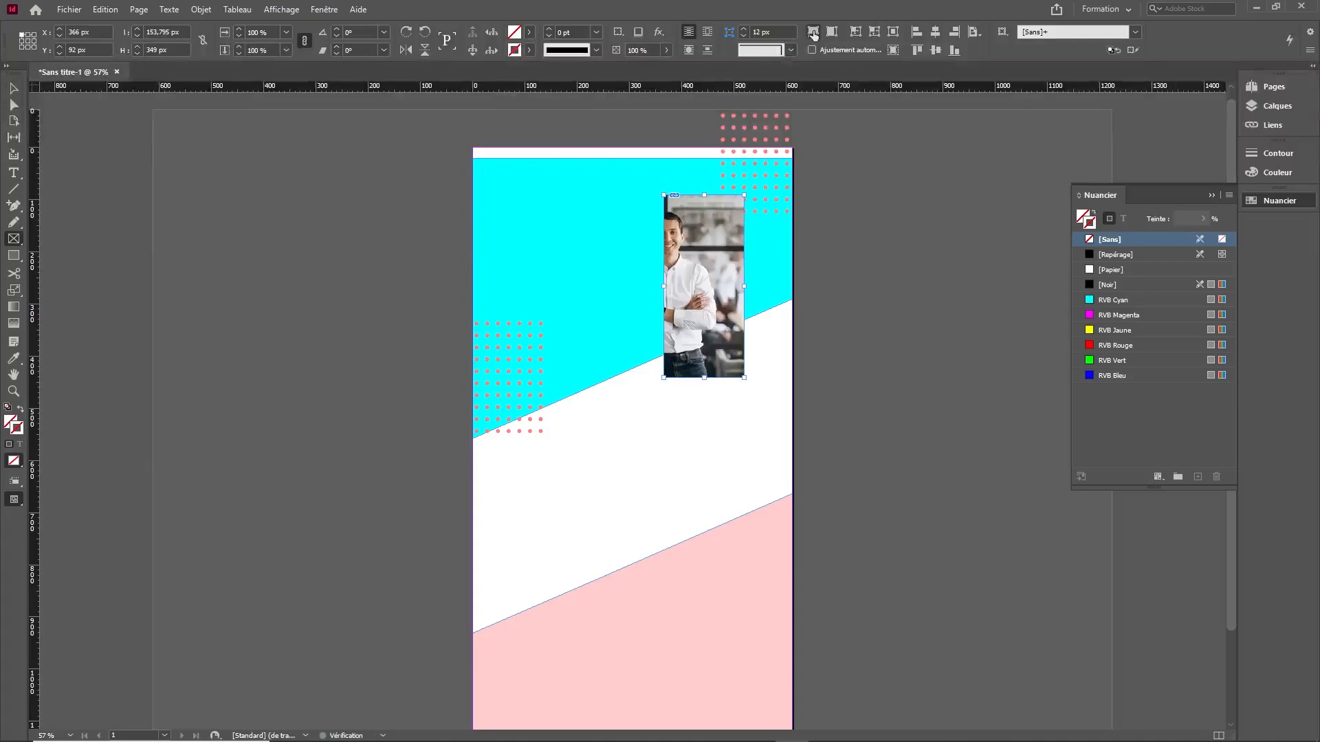
{"action": "left_click", "coordinate": [14, 89]}
{"action": "mouse_move", "coordinate": [704, 289]}
{"action": "left_mouse_down"}
{"action": "mouse_move", "coordinate": [735, 297]}
{"action": "mouse_move", "coordinate": [712, 294]}
{"action": "left_mouse_up"}
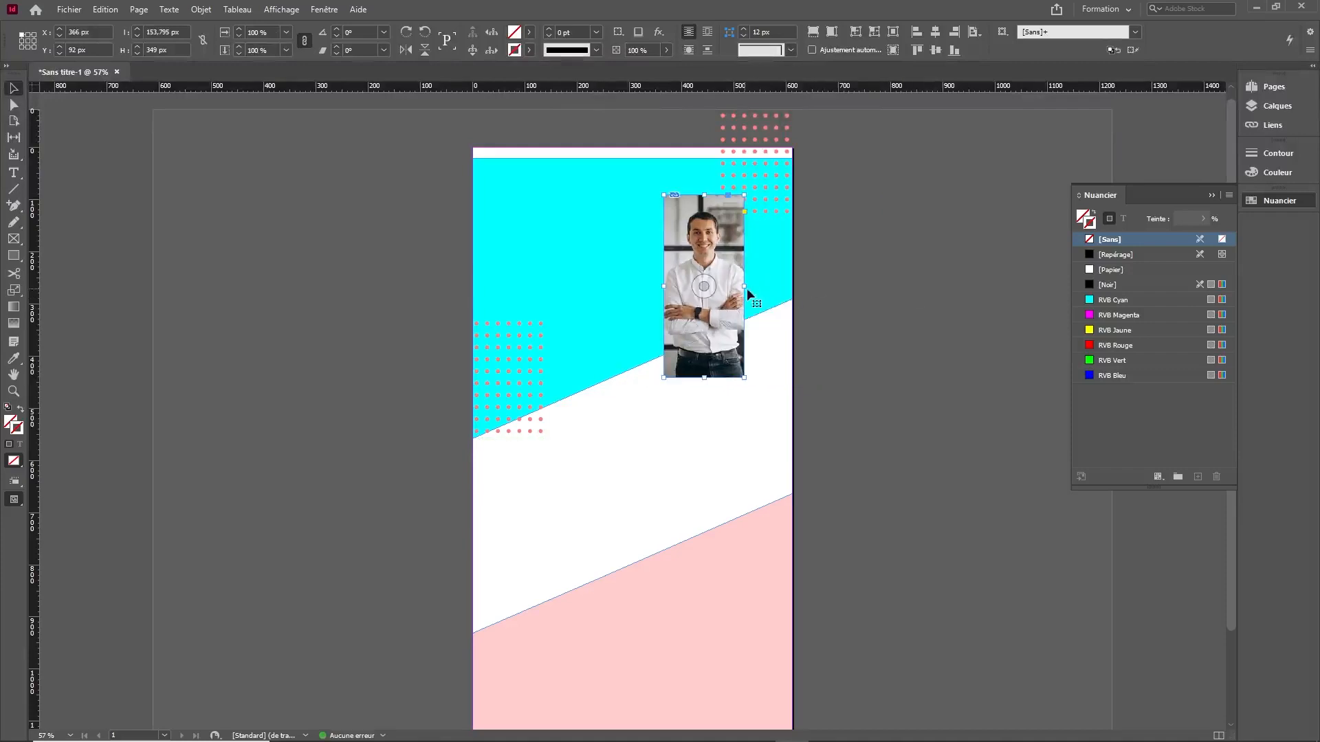
{"action": "left_click", "coordinate": [889, 296]}
{"action": "key", "text": "w"}
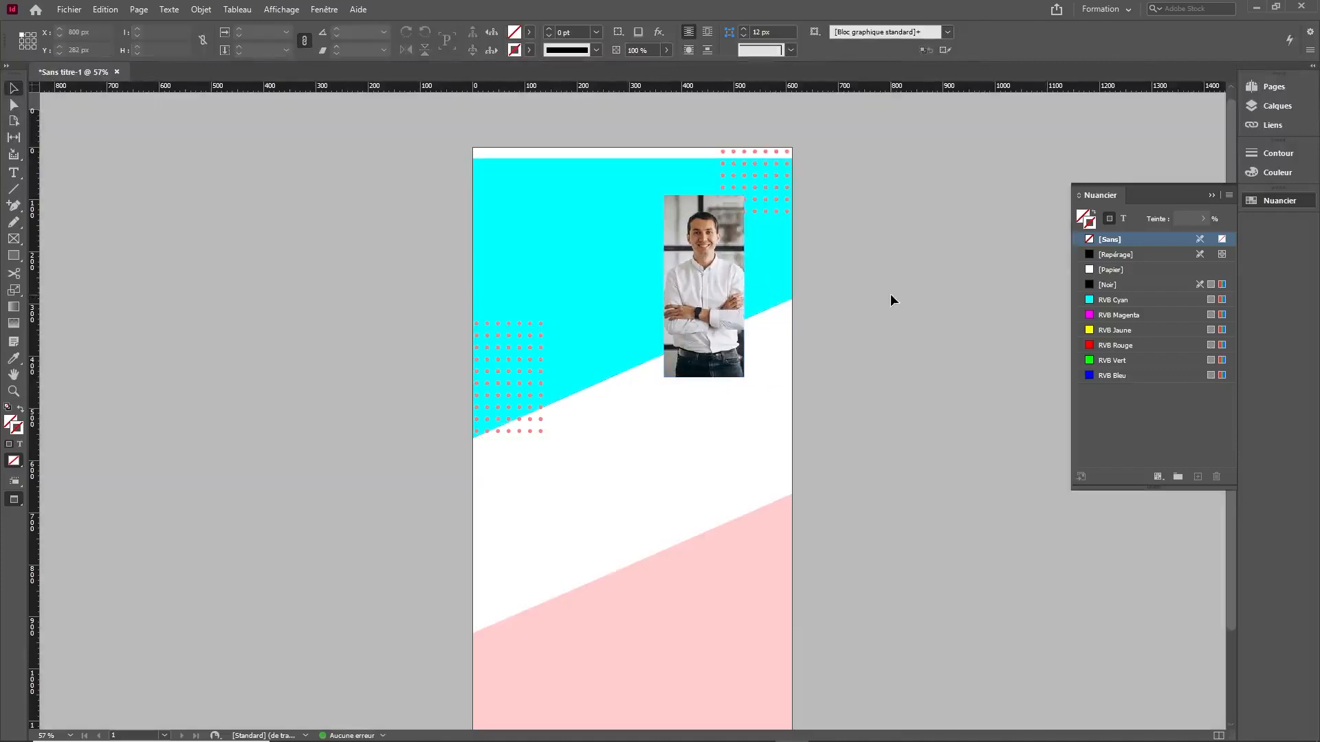
{"action": "key", "text": "w"}
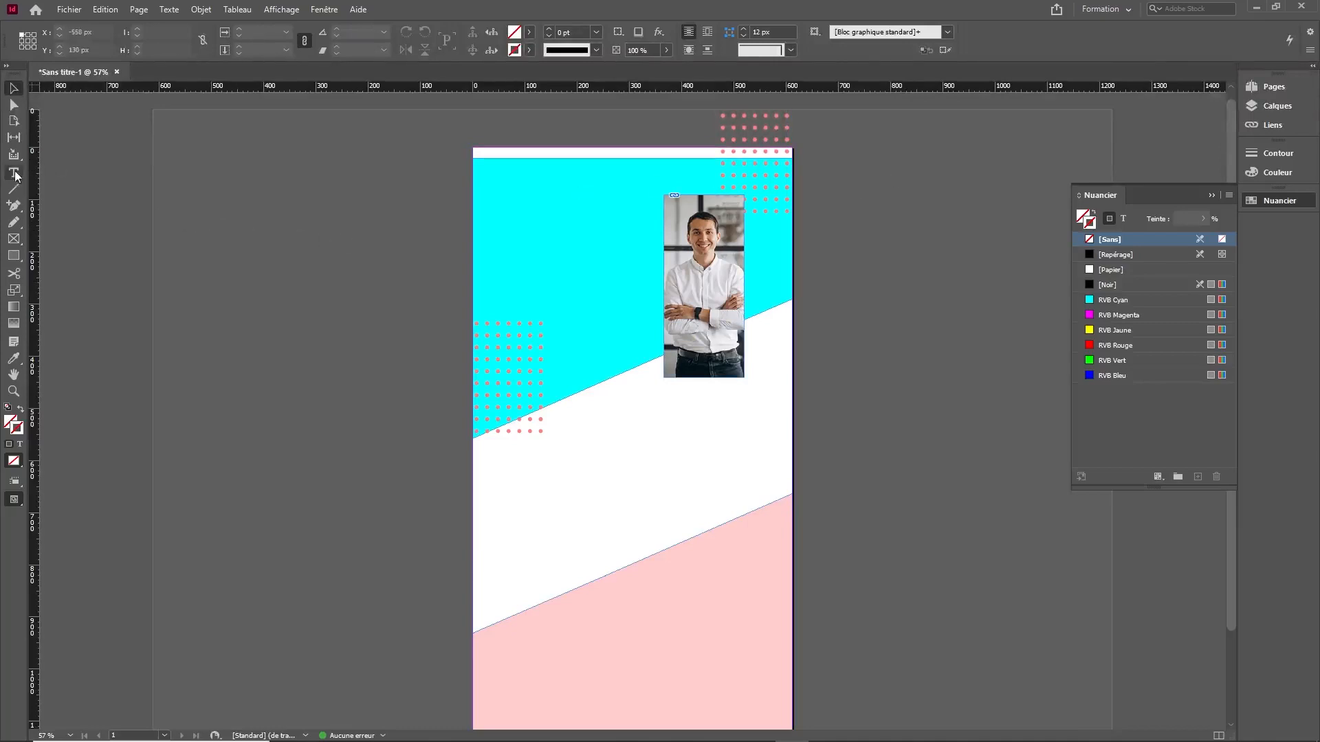
Step: Draw a text frame on the pasteboard beside the page and paste in the title "Newsletter du lundi" copied from the Word document texte.htm
{"action": "left_click_drag", "start_coordinate": [262, 190], "coordinate": [458, 249]}
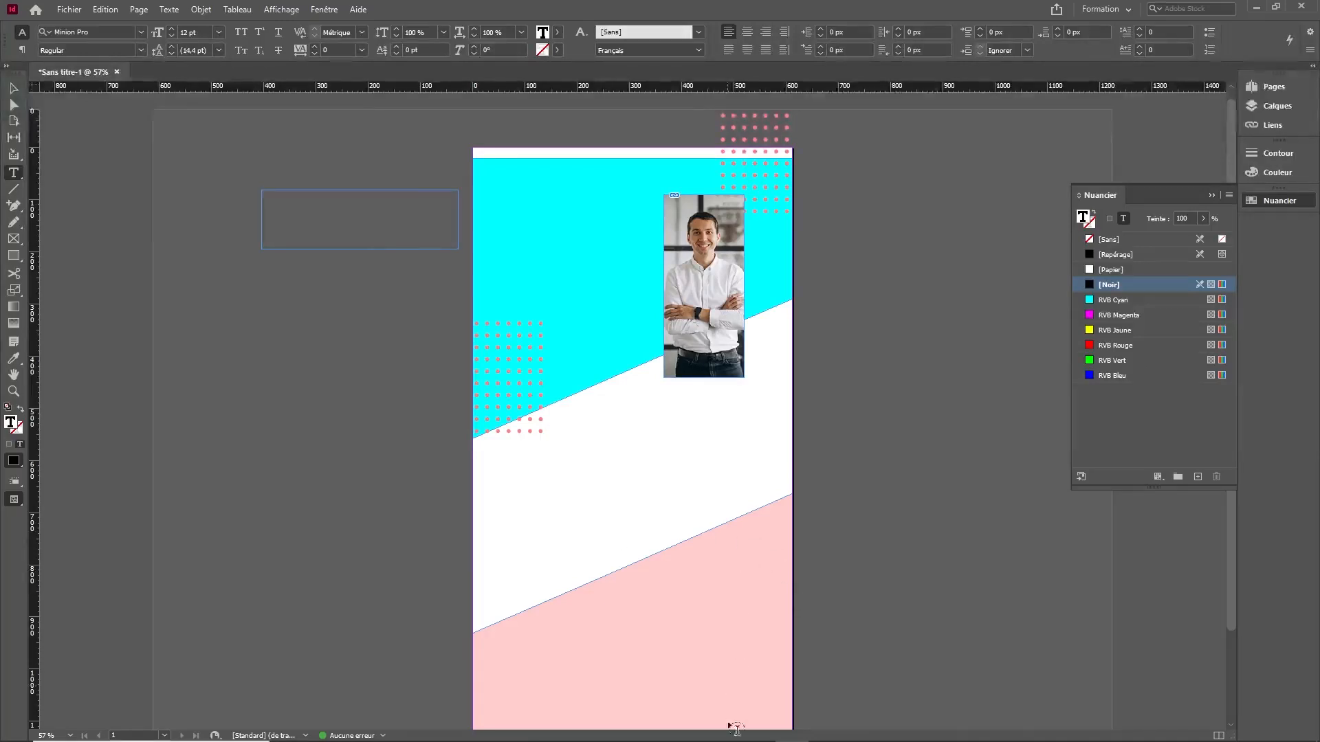
{"action": "left_click", "coordinate": [756, 729]}
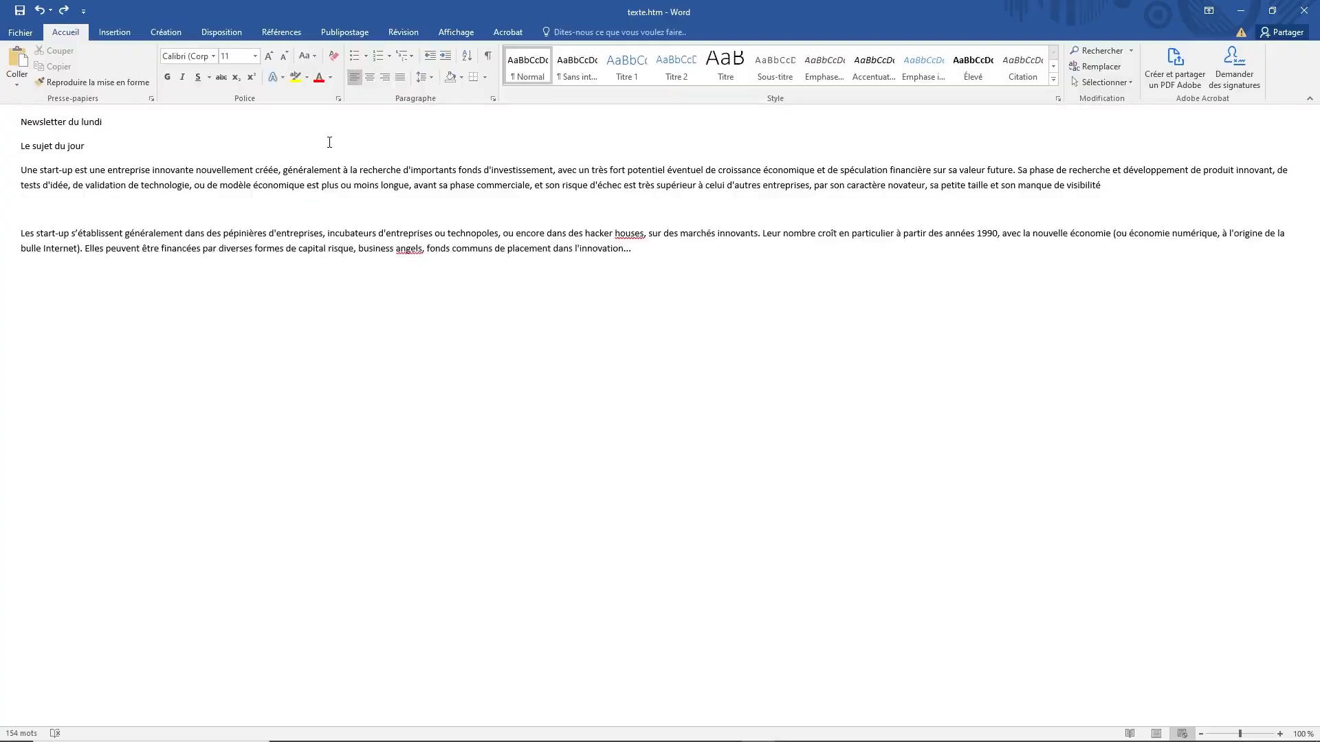
{"action": "triple_click", "coordinate": [80, 122]}
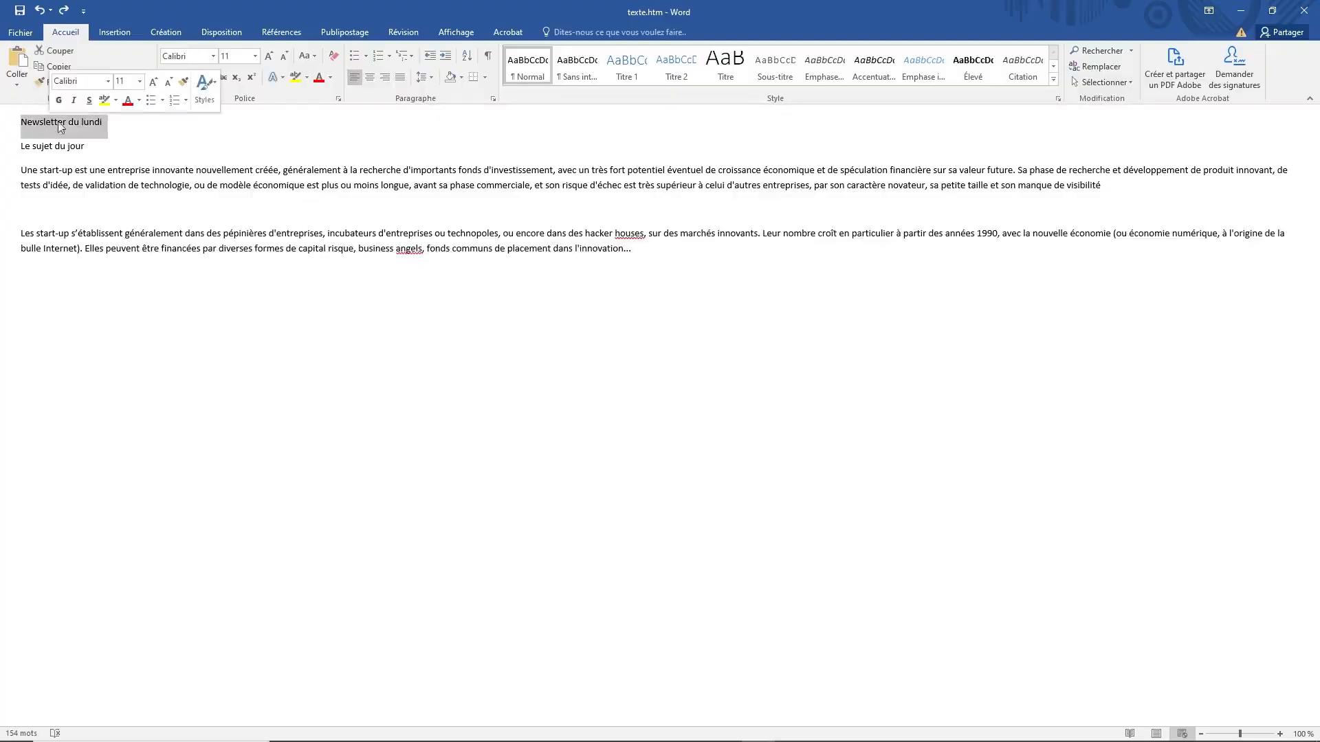
{"action": "left_click", "coordinate": [103, 122]}
{"action": "left_click_drag", "start_coordinate": [89, 124], "coordinate": [116, 124]}
{"action": "triple_click", "coordinate": [79, 122]}
{"action": "key", "text": "ctrl+c"}
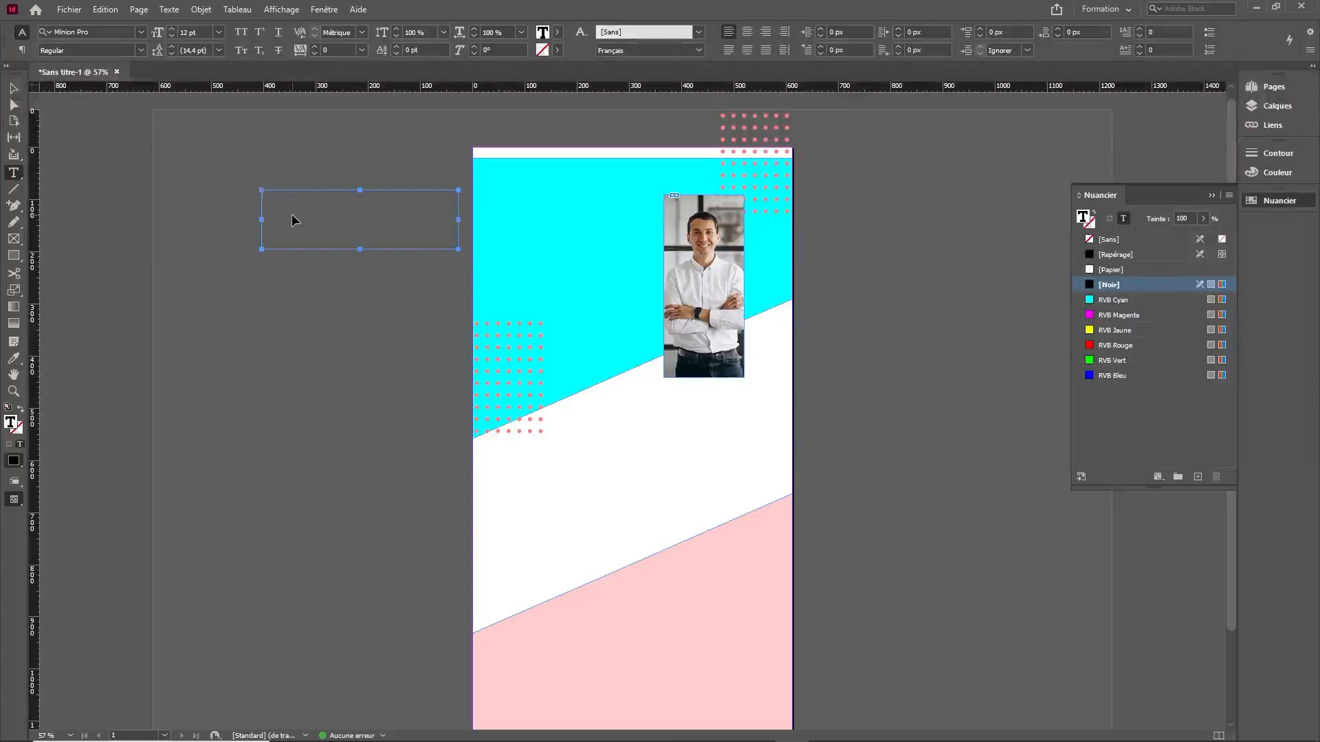
{"action": "left_click", "coordinate": [292, 215]}
{"action": "key", "text": "ctrl+v"}
Step: Set the pasted title text in Myriad Pro Bold
{"action": "left_click_drag", "start_coordinate": [330, 201], "coordinate": [242, 175]}
{"action": "left_click", "coordinate": [142, 32]}
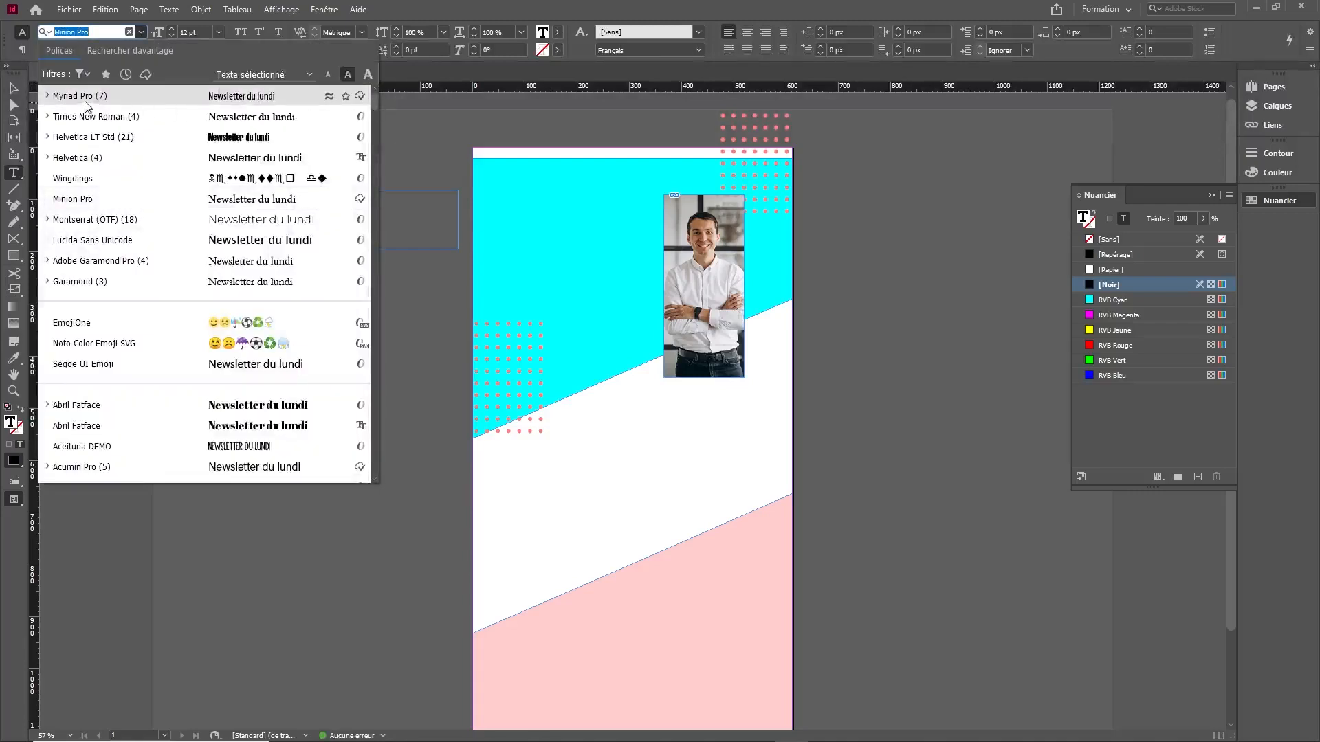
{"action": "left_click", "coordinate": [83, 96]}
{"action": "left_click", "coordinate": [141, 50]}
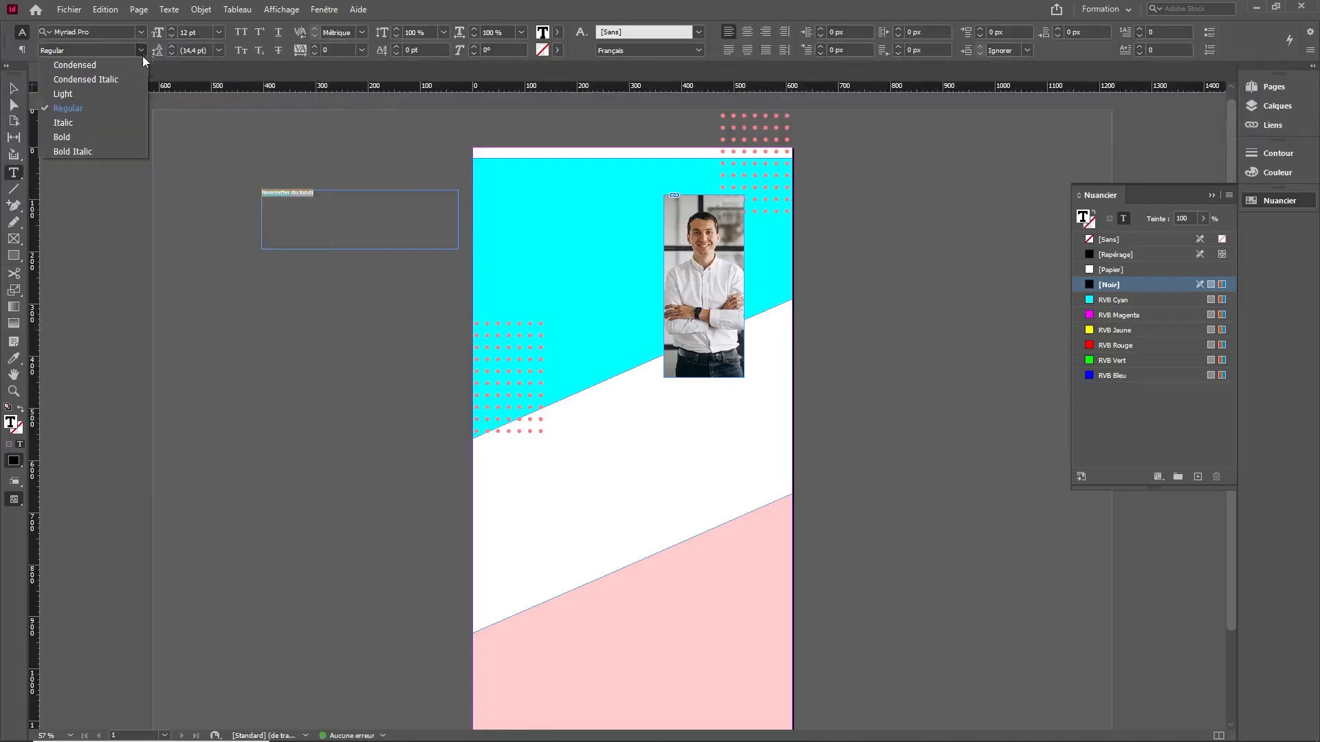
{"action": "left_click", "coordinate": [88, 137]}
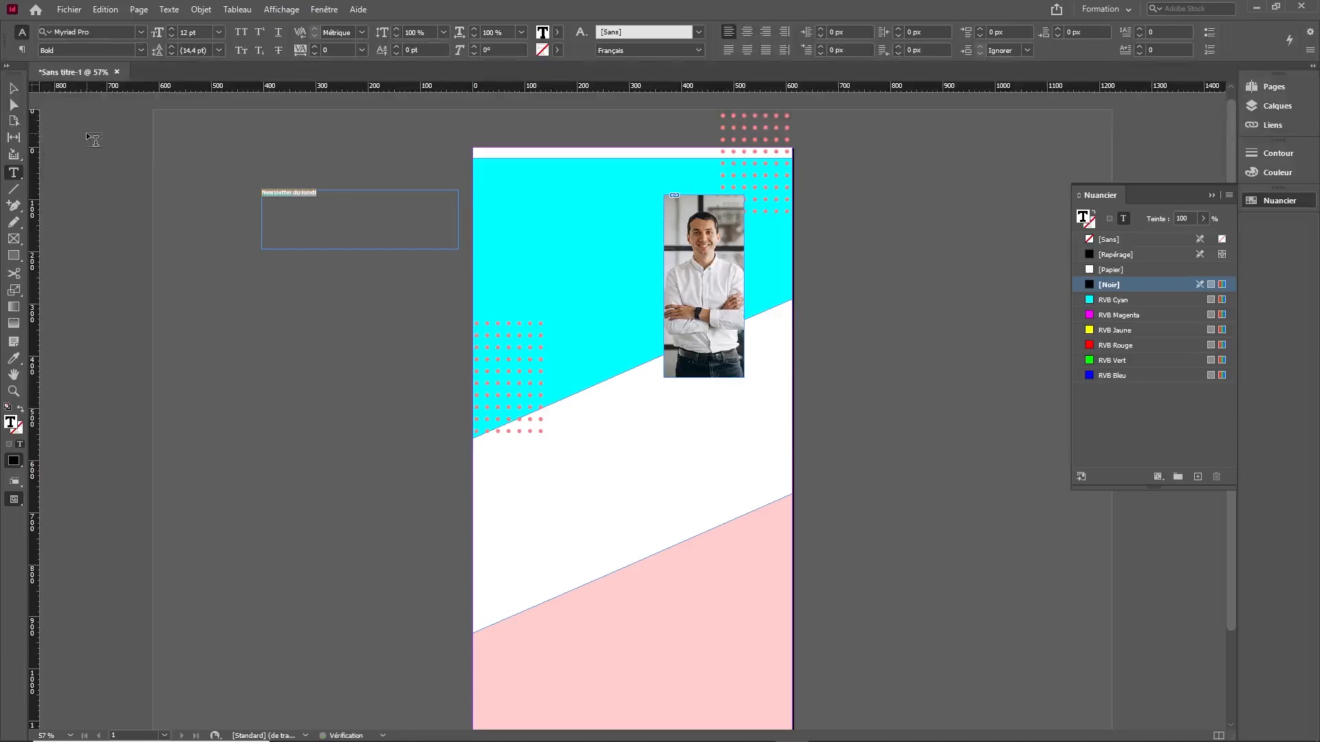
Step: Break the title onto two lines, with "du lundi" on the second line
{"action": "left_click", "coordinate": [303, 209]}
{"action": "key", "text": "BackSpace"}
{"action": "key", "text": "Return"}
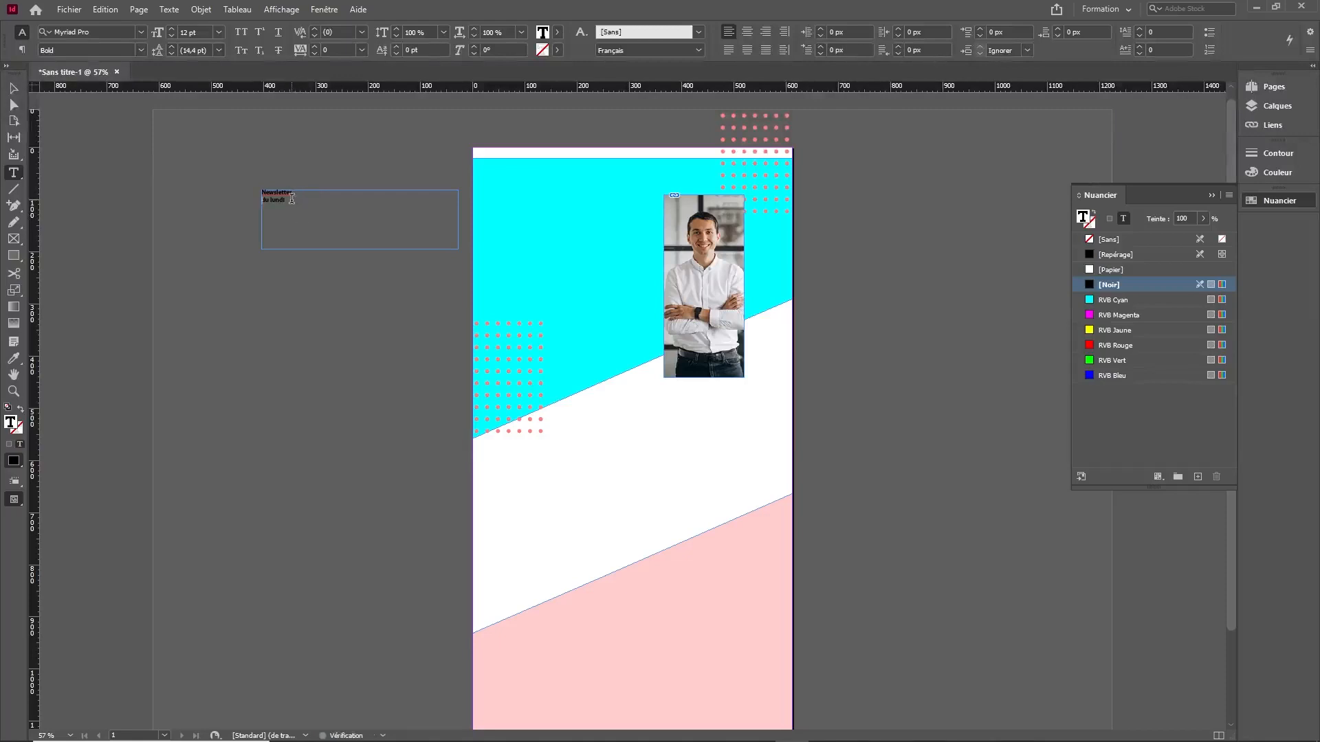
Step: Enlarge the whole title to 38 pt and move its frame onto the cyan shape at X 32 px, Y 92 px
{"action": "key", "text": "ctrl+a"}
{"action": "left_click", "coordinate": [171, 28]}
{"action": "left_click", "coordinate": [171, 28]}
{"action": "left_click", "coordinate": [171, 28]}
{"action": "left_click", "coordinate": [171, 27]}
{"action": "left_click", "coordinate": [170, 27]}
{"action": "left_click", "coordinate": [171, 28]}
{"action": "left_click", "coordinate": [170, 28]}
{"action": "left_click", "coordinate": [171, 28]}
{"action": "left_click", "coordinate": [171, 28]}
{"action": "left_click", "coordinate": [170, 28]}
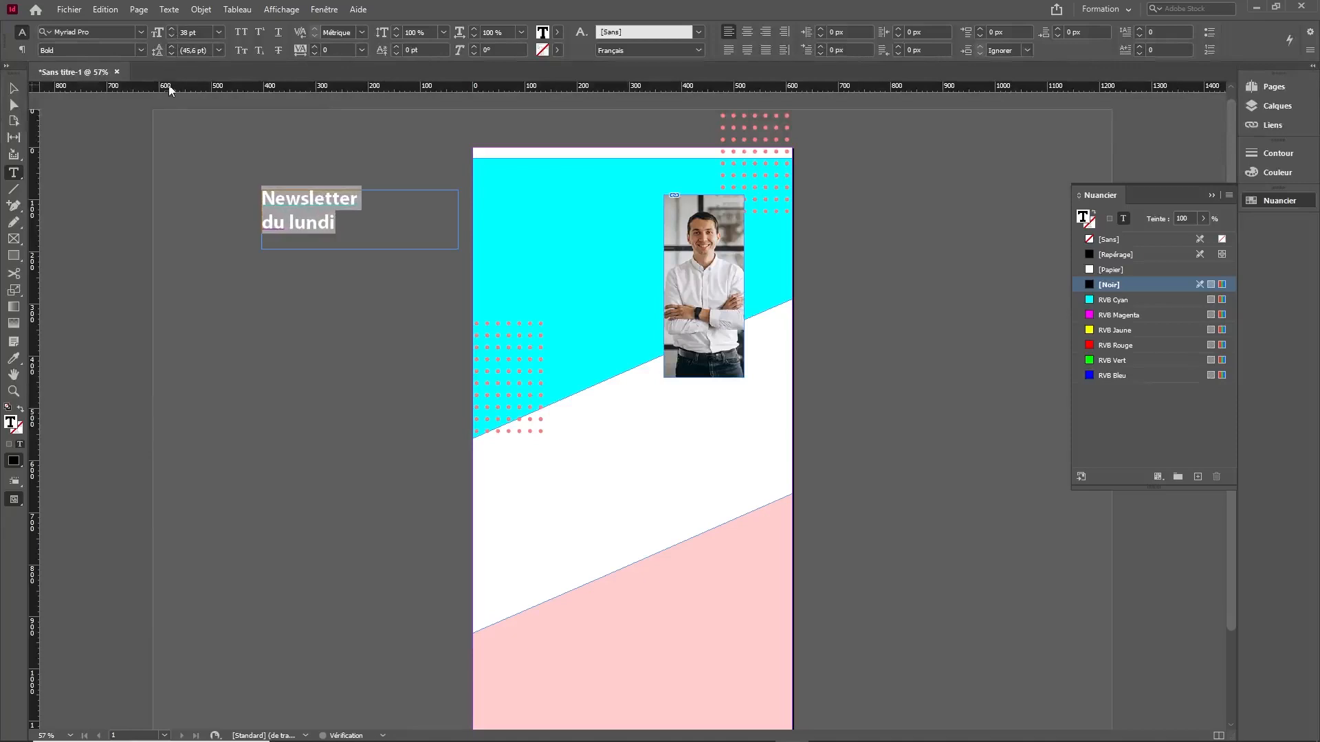
{"action": "left_click", "coordinate": [13, 88]}
{"action": "left_click_drag", "start_coordinate": [293, 227], "coordinate": [520, 232]}
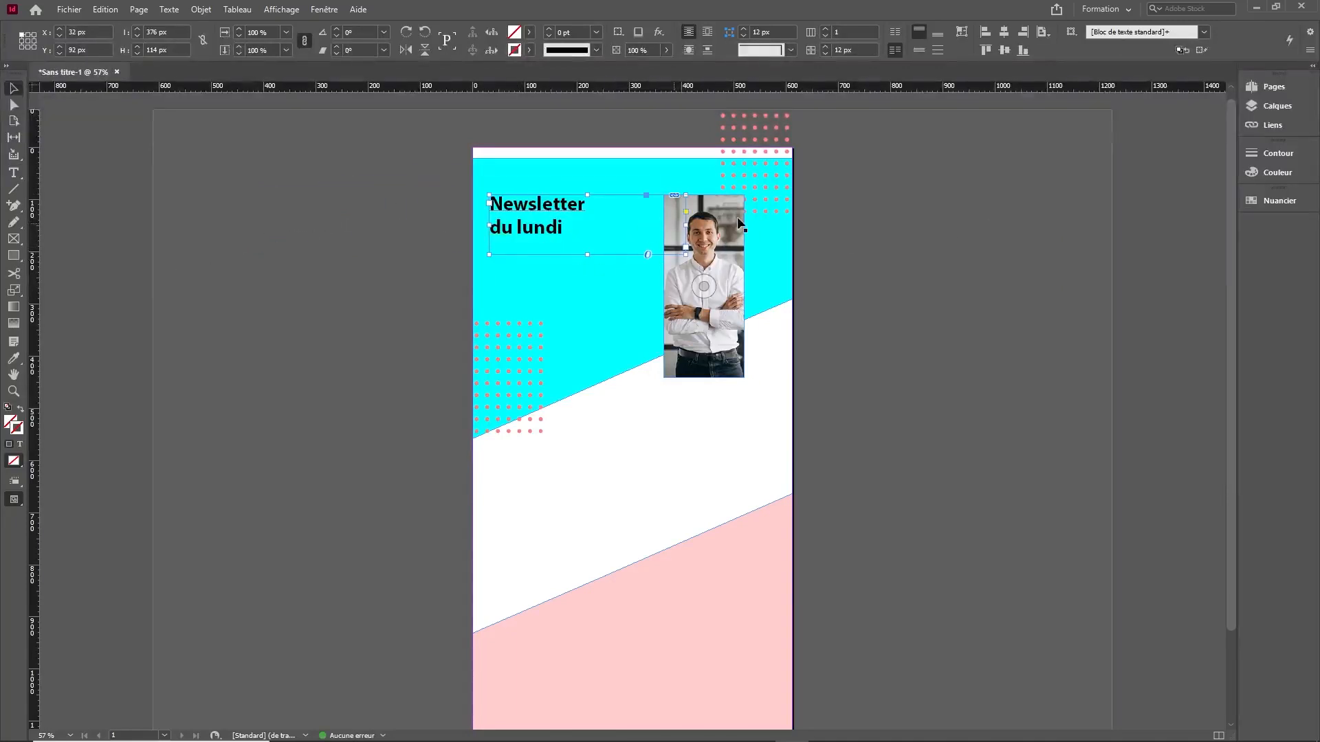
Step: Create a layer named "textes" above fond and move the title's text frame onto it
{"action": "left_click", "coordinate": [1263, 106]}
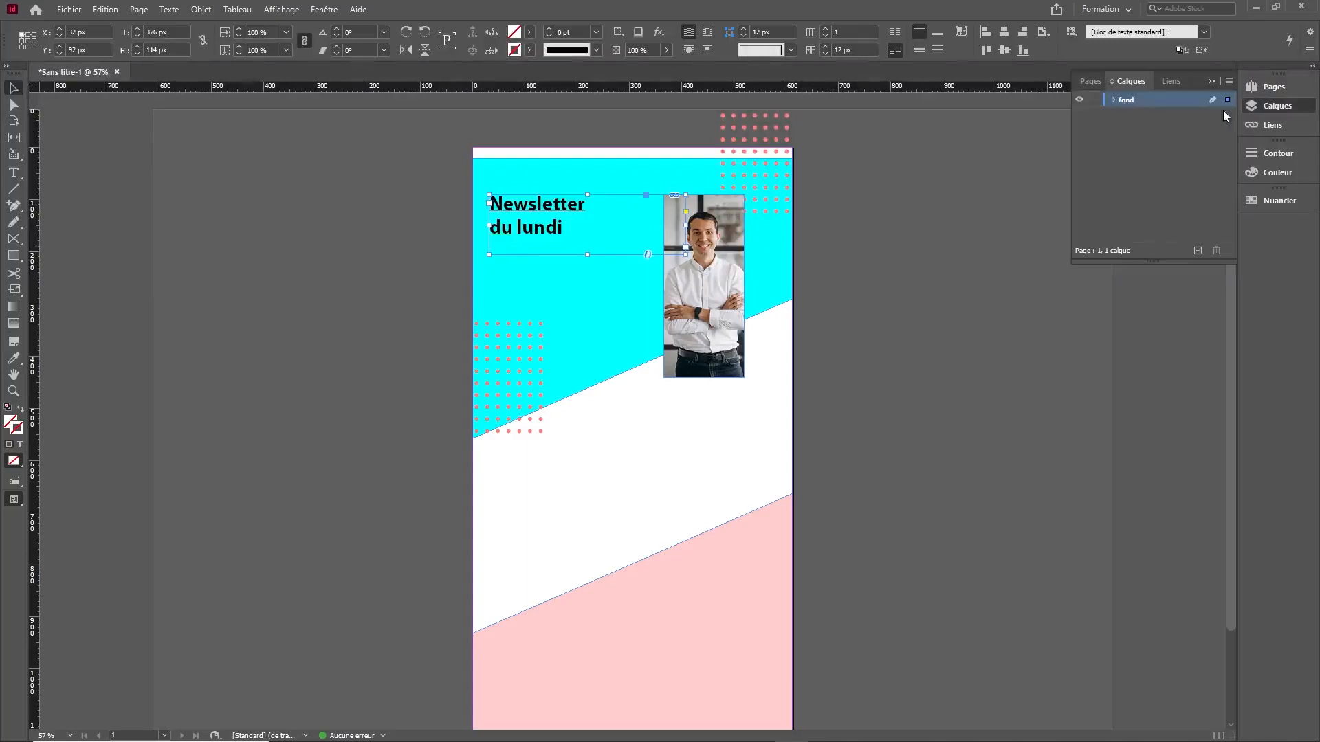
{"action": "left_click", "coordinate": [1197, 251]}
{"action": "double_click", "coordinate": [1139, 102]}
{"action": "type", "text": "tex"}
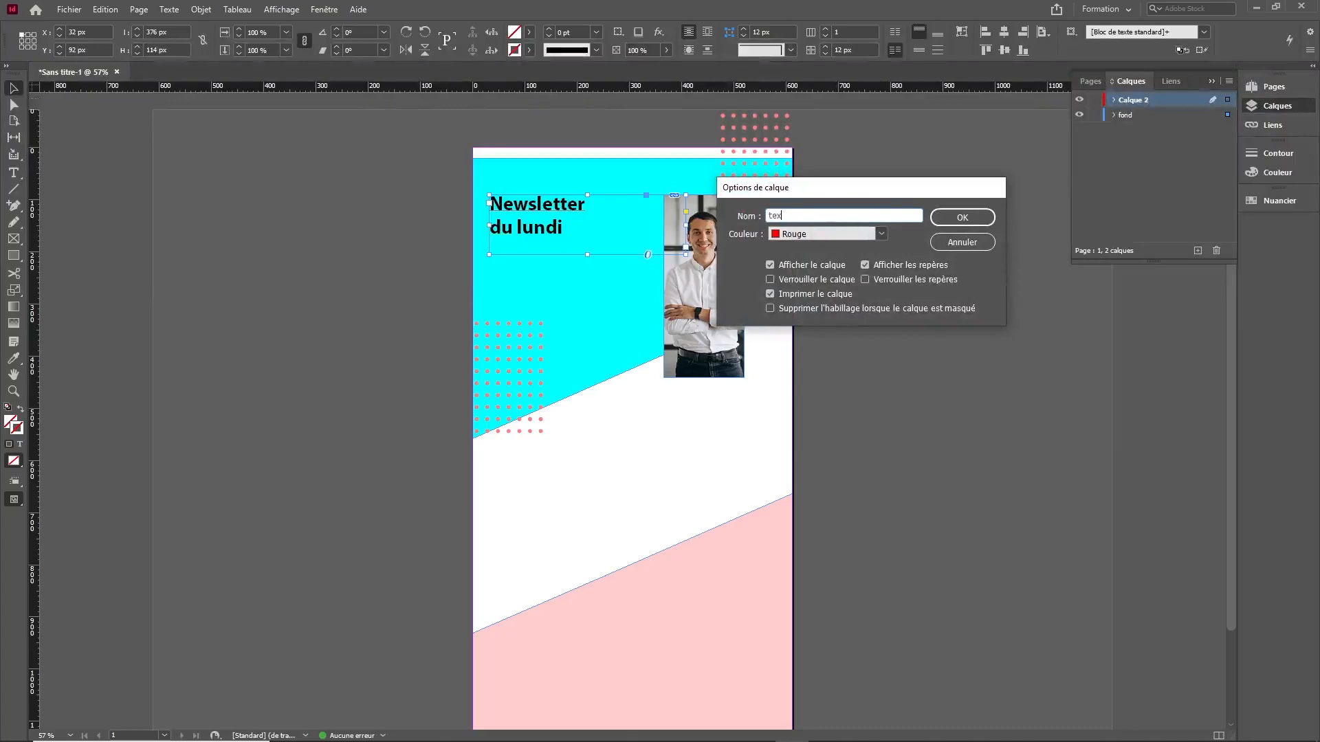
{"action": "type", "text": "tes"}
{"action": "left_click", "coordinate": [956, 217]}
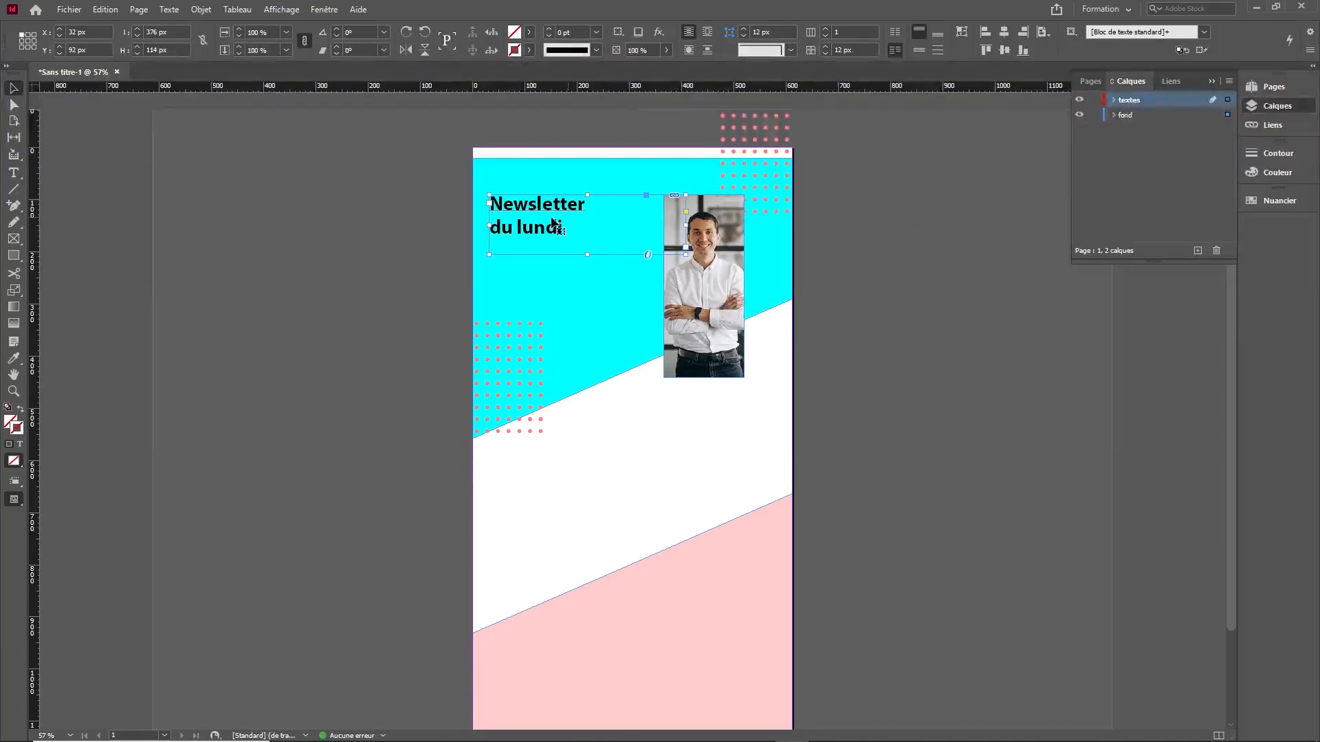
{"action": "left_click_drag", "start_coordinate": [1227, 115], "coordinate": [1227, 101]}
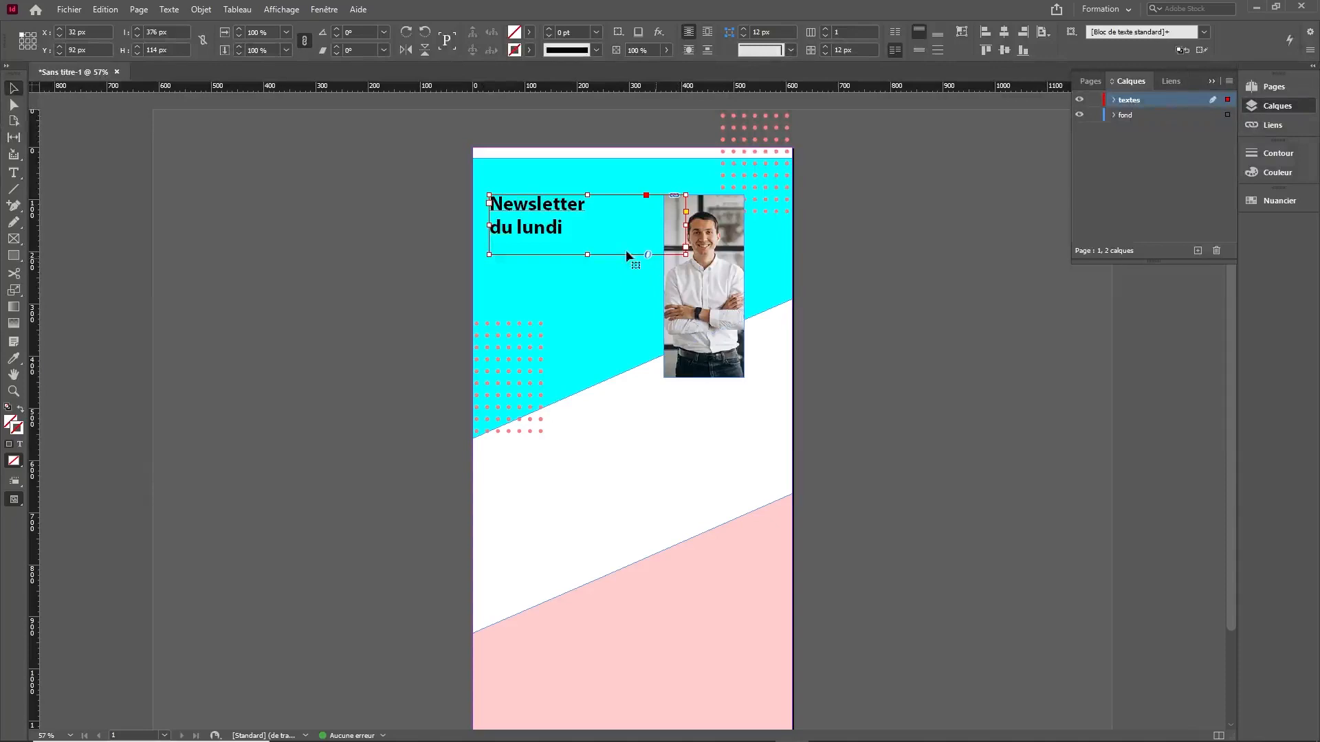
Step: Set the title text to 48 pt and fit its frame to the content
{"action": "triple_click", "coordinate": [530, 227]}
{"action": "left_click", "coordinate": [529, 220]}
{"action": "double_click", "coordinate": [530, 220]}
{"action": "left_click_drag", "start_coordinate": [565, 224], "coordinate": [470, 202]}
{"action": "left_click", "coordinate": [215, 35]}
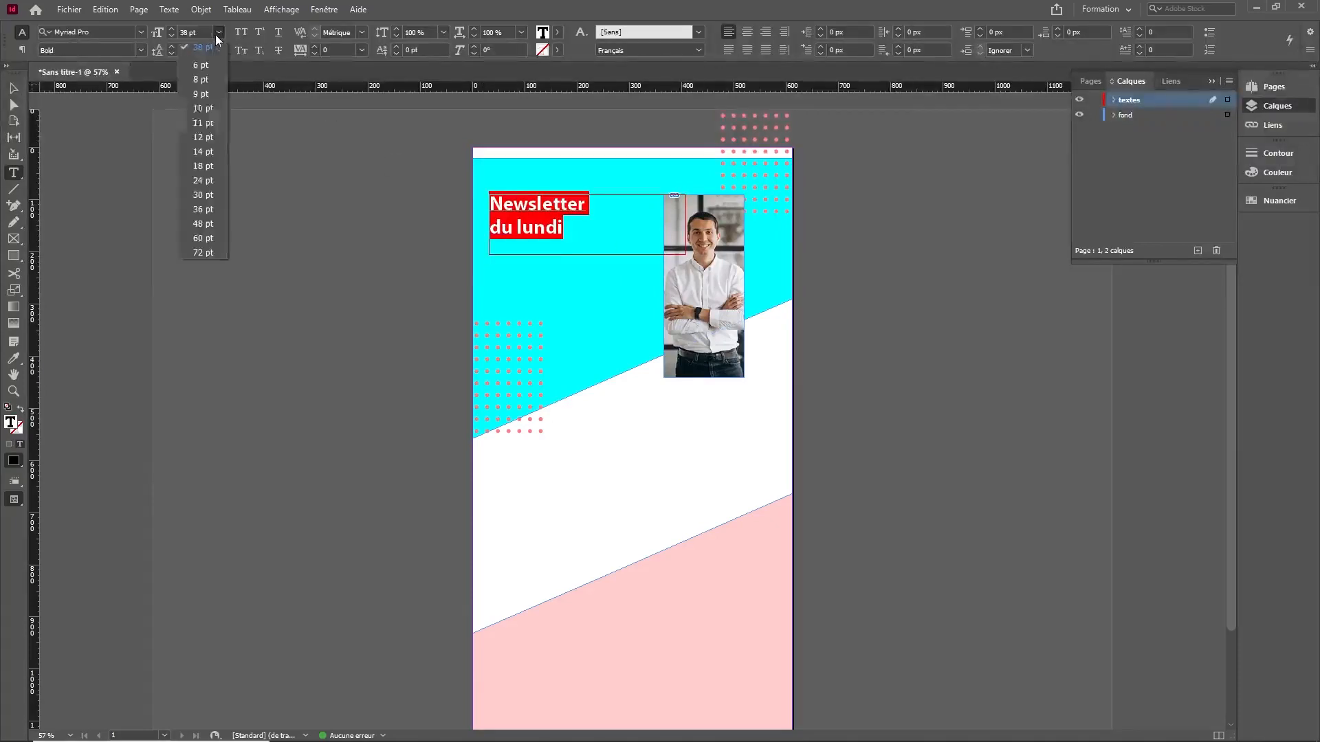
{"action": "left_click", "coordinate": [202, 237]}
{"action": "left_click", "coordinate": [218, 32]}
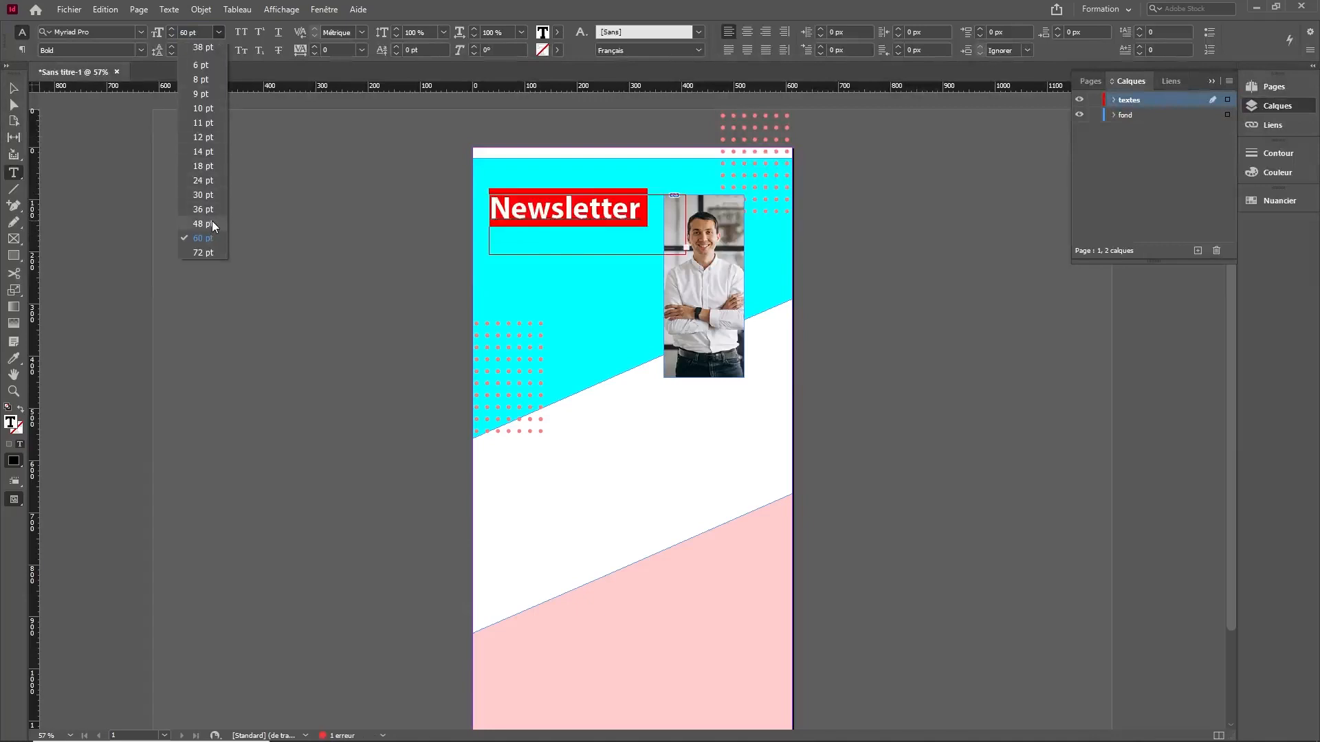
{"action": "left_click", "coordinate": [211, 224]}
{"action": "key", "text": "Escape"}
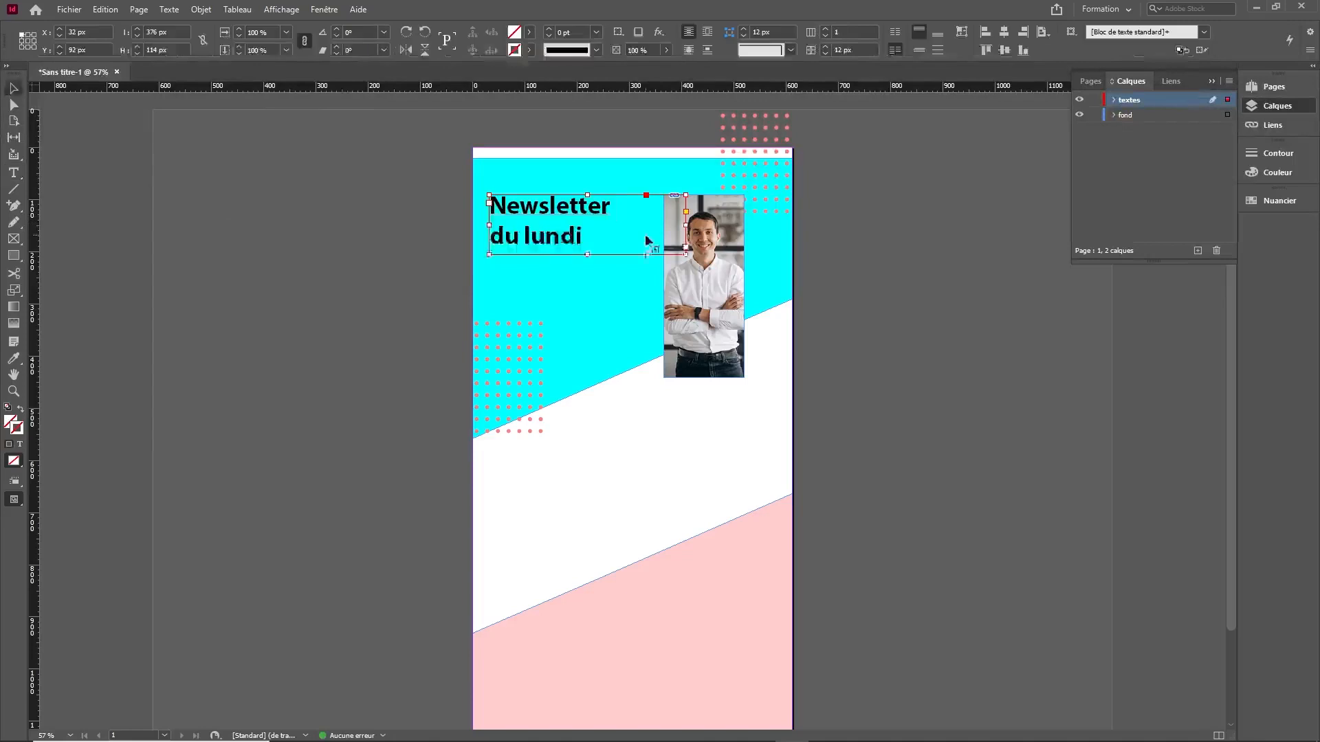
{"action": "key", "text": "ctrl+alt+c"}
{"action": "left_click", "coordinate": [386, 265]}
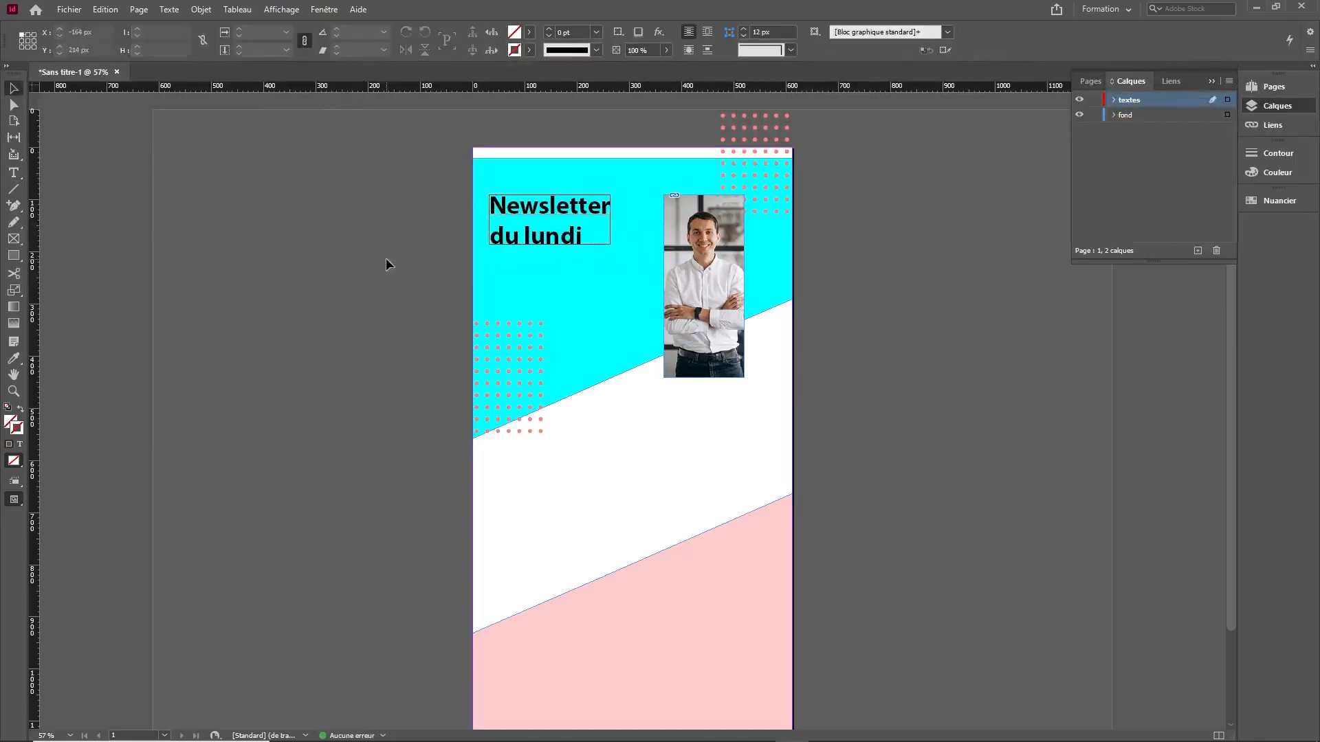
Step: Draw a horizontal line about 248 px long below the title and give it a black 3 pt stroke
{"action": "key", "text": "backslash"}
{"action": "left_click_drag", "start_coordinate": [468, 255], "coordinate": [598, 255]}
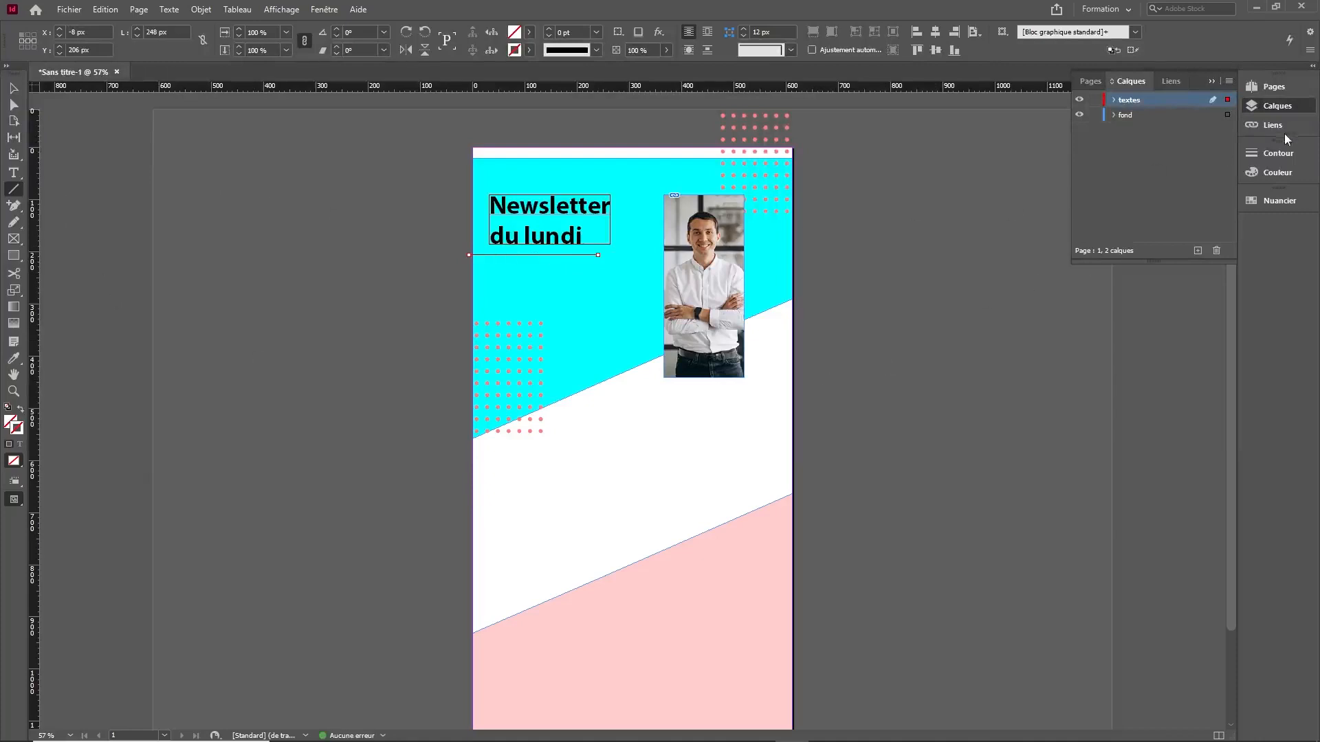
{"action": "left_click", "coordinate": [1271, 200]}
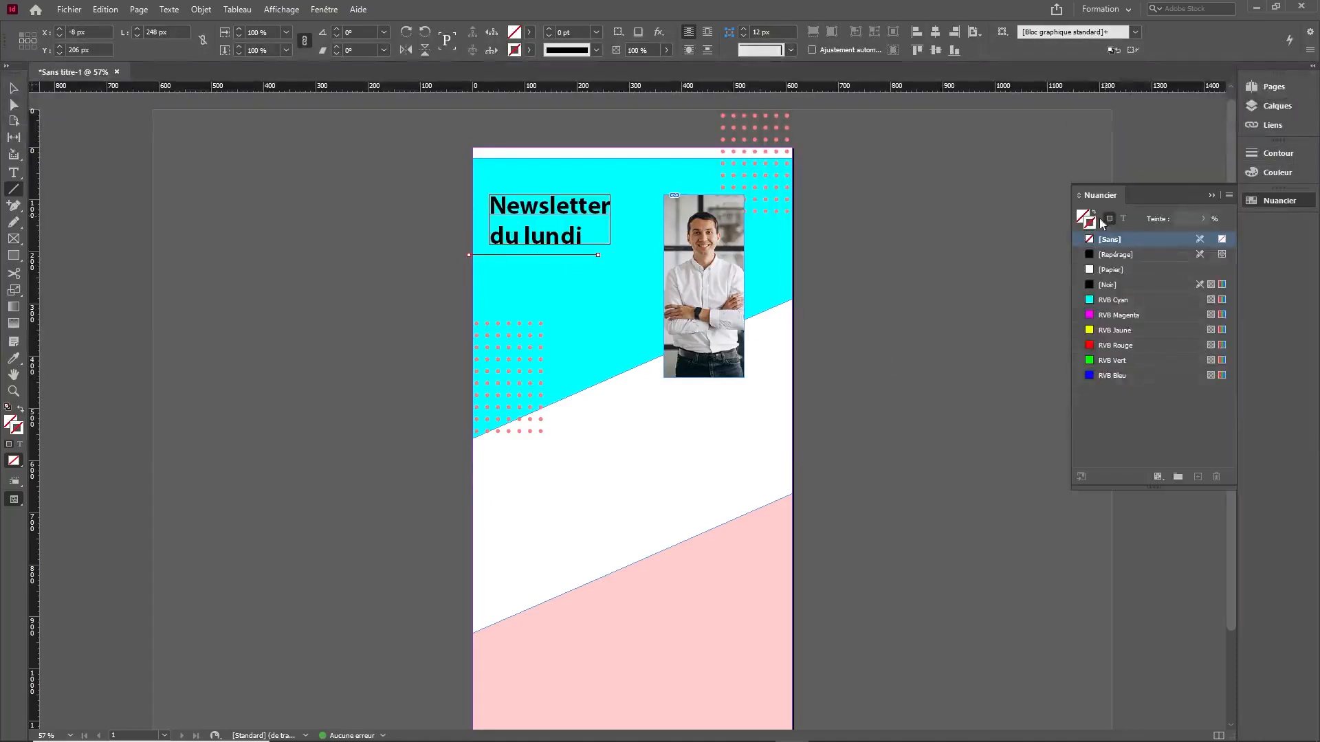
{"action": "left_click", "coordinate": [1114, 283]}
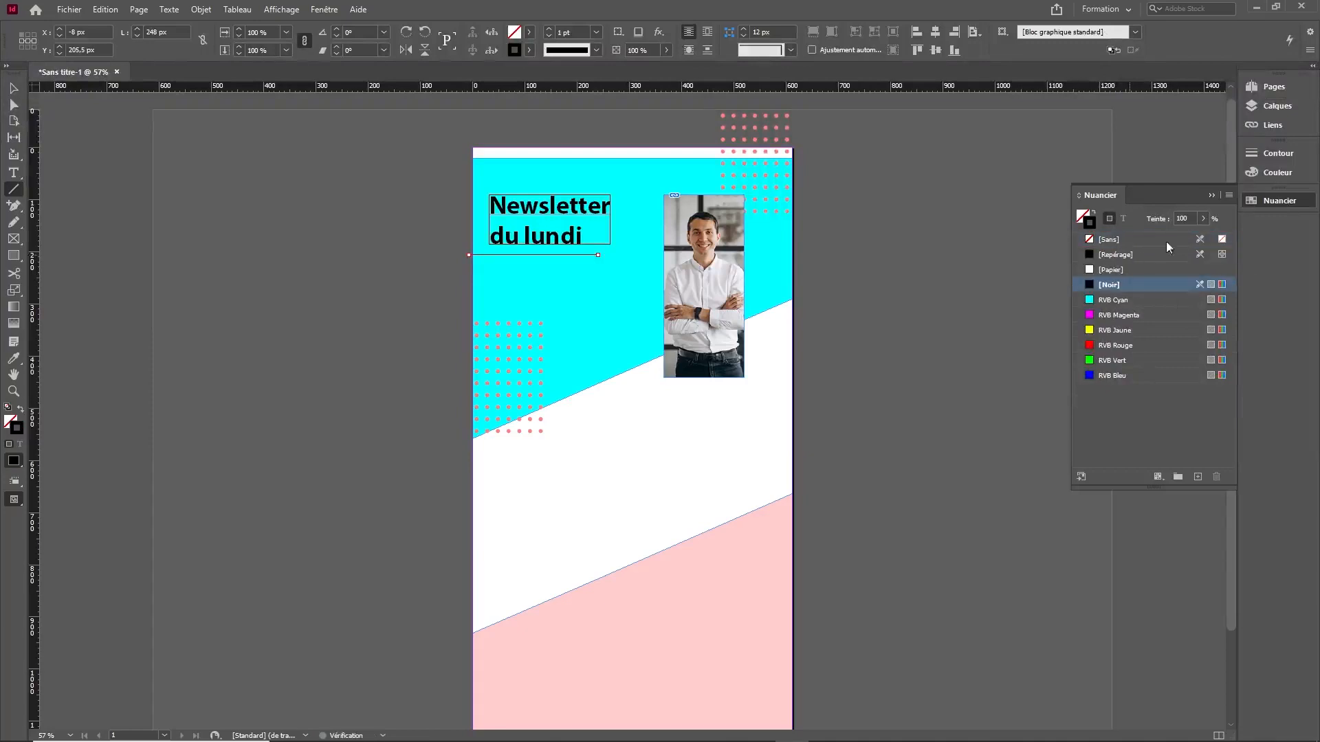
{"action": "left_click", "coordinate": [1282, 152]}
{"action": "left_click", "coordinate": [1128, 165]}
{"action": "left_click", "coordinate": [1128, 165]}
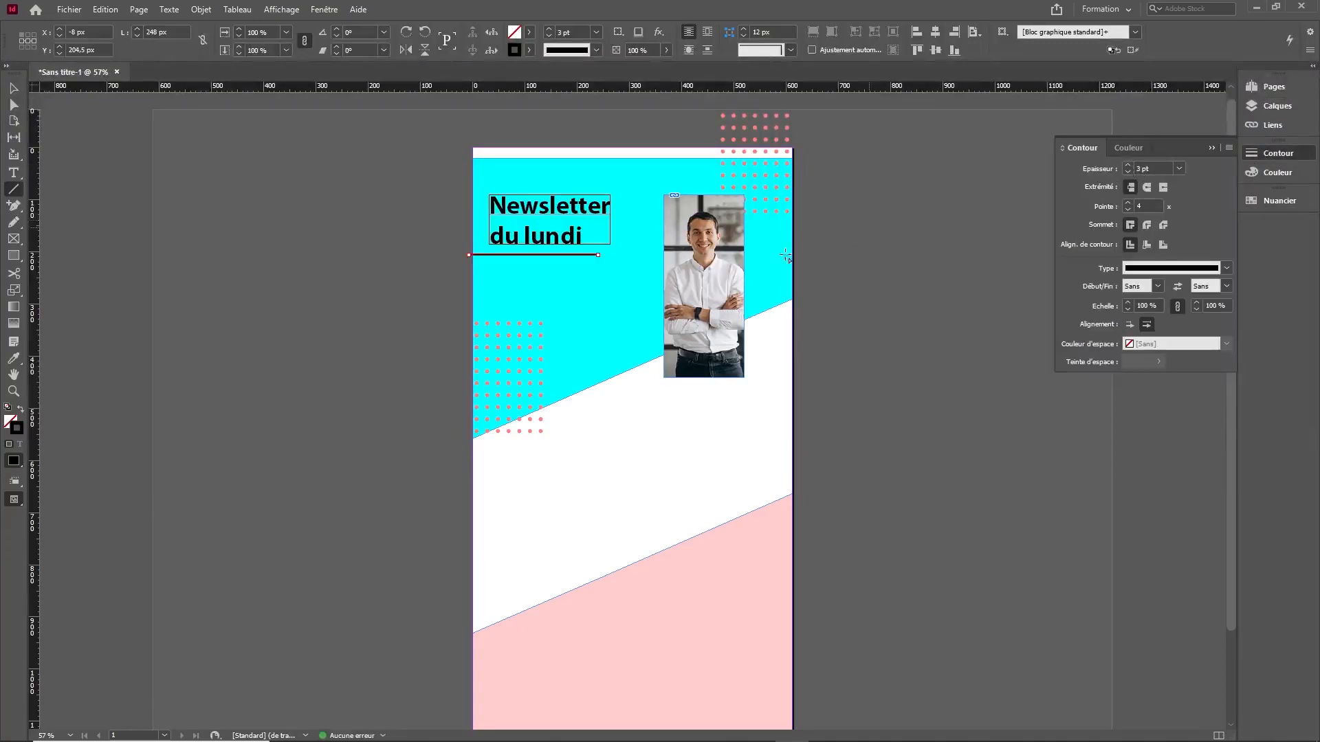
Step: Nudge the line slightly down, away from the title
{"action": "left_click", "coordinate": [13, 88]}
{"action": "left_click", "coordinate": [371, 248]}
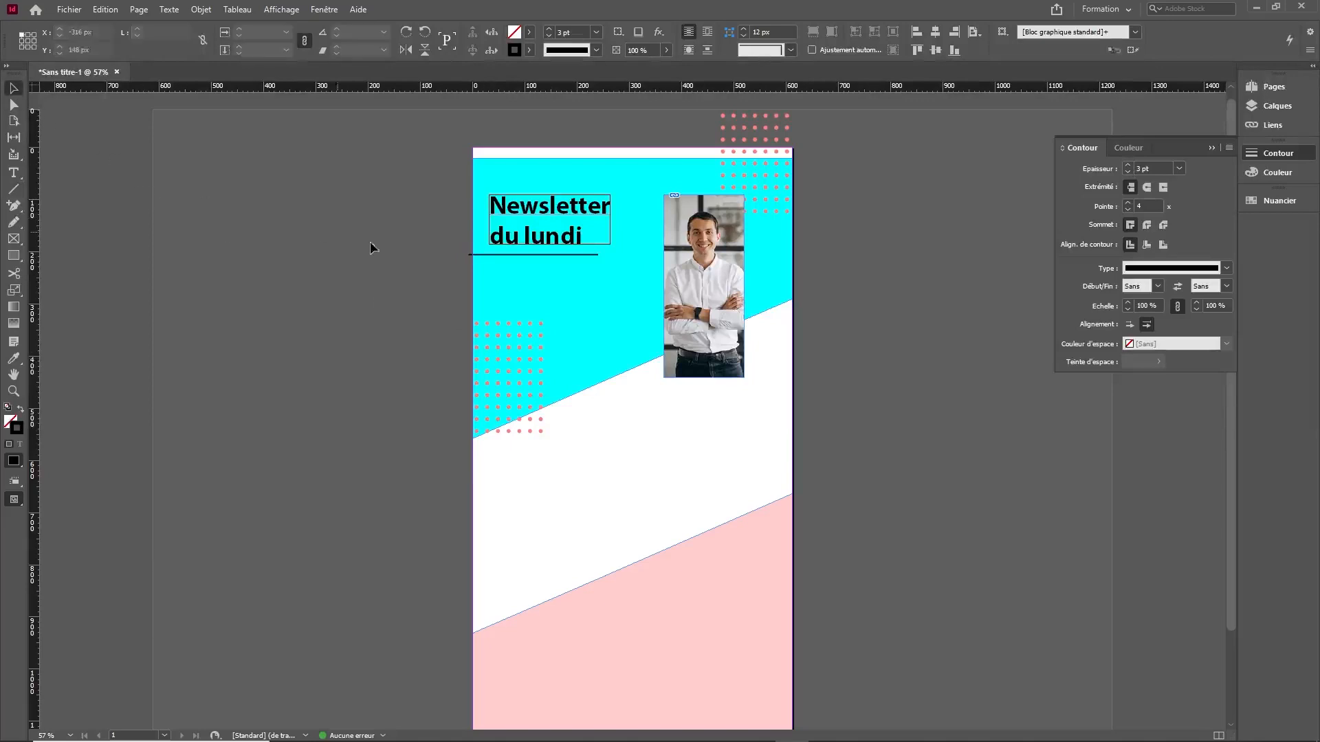
{"action": "left_click", "coordinate": [477, 255]}
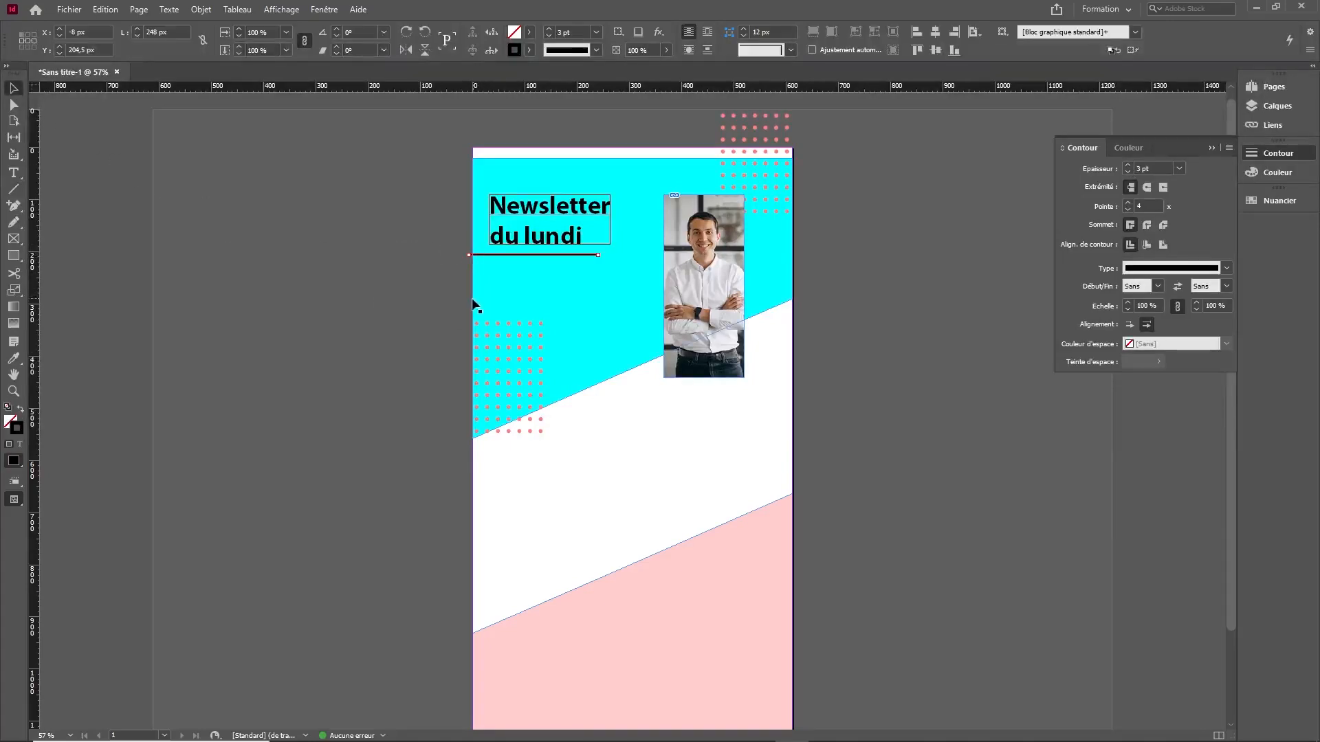
{"action": "key", "text": "Down"}
{"action": "key", "text": "Down"}
{"action": "key", "text": "Down"}
{"action": "key", "text": "Down"}
{"action": "key", "text": "Down"}
{"action": "key", "text": "Down"}
{"action": "key", "text": "Down"}
{"action": "key", "text": "Down"}
{"action": "key", "text": "Down"}
{"action": "key", "text": "Down"}
{"action": "left_click", "coordinate": [378, 319]}
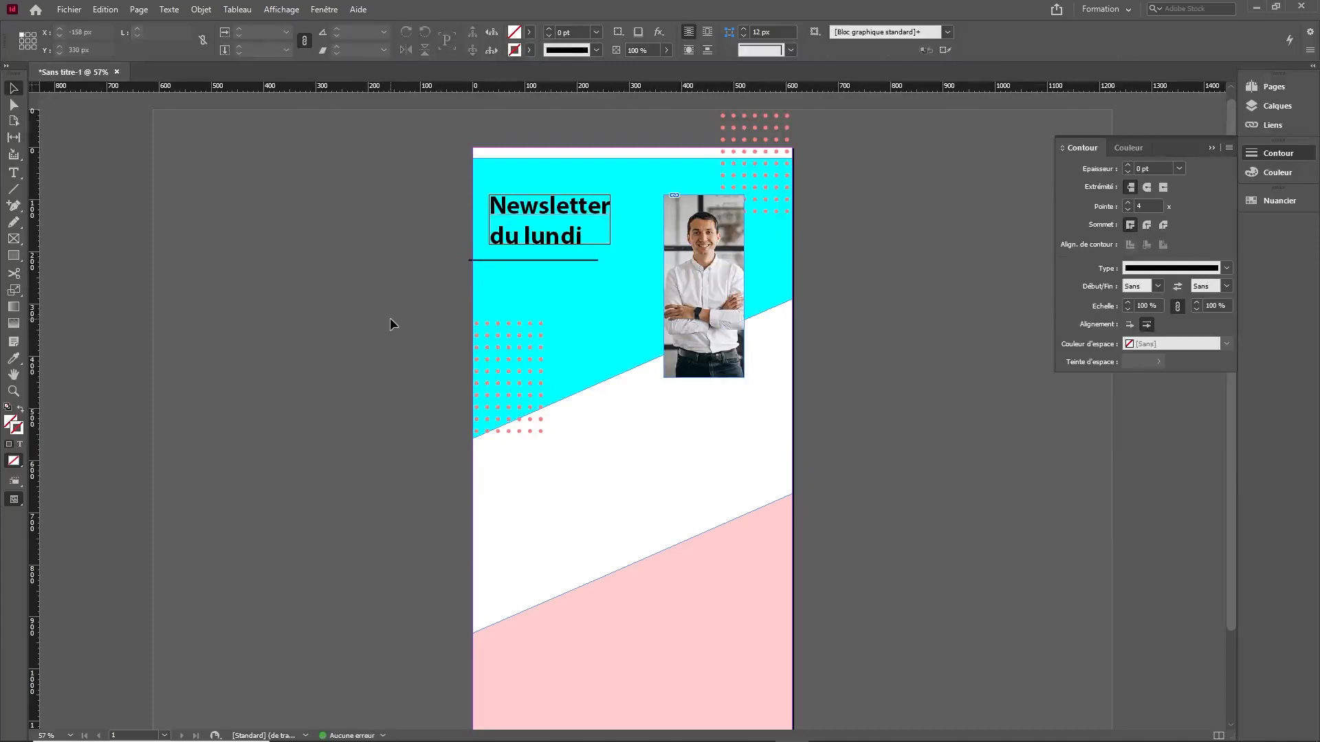
Step: Draw an image frame about 114 × 98 px and move it under the line to X 20,74 px, Y 224 px
{"action": "left_click", "coordinate": [14, 240]}
{"action": "mouse_move", "coordinate": [417, 270]}
{"action": "left_mouse_down"}
{"action": "mouse_move", "coordinate": [479, 302]}
{"action": "mouse_move", "coordinate": [476, 328]}
{"action": "left_mouse_up"}
{"action": "left_click", "coordinate": [14, 88]}
{"action": "left_click_drag", "start_coordinate": [447, 298], "coordinate": [544, 293]}
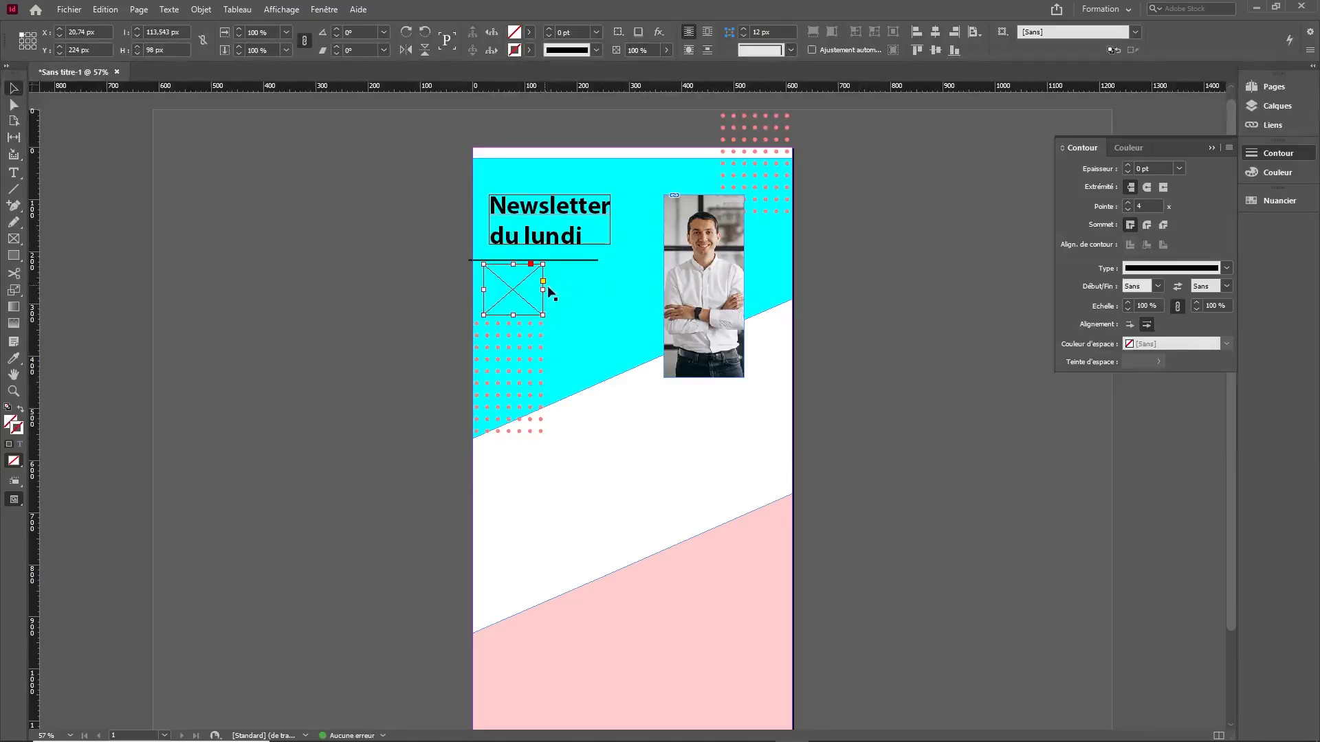
Step: Import logo.eps into the frame under the title line and fit the logo proportionally inside it
{"action": "key", "text": "ctrl+d"}
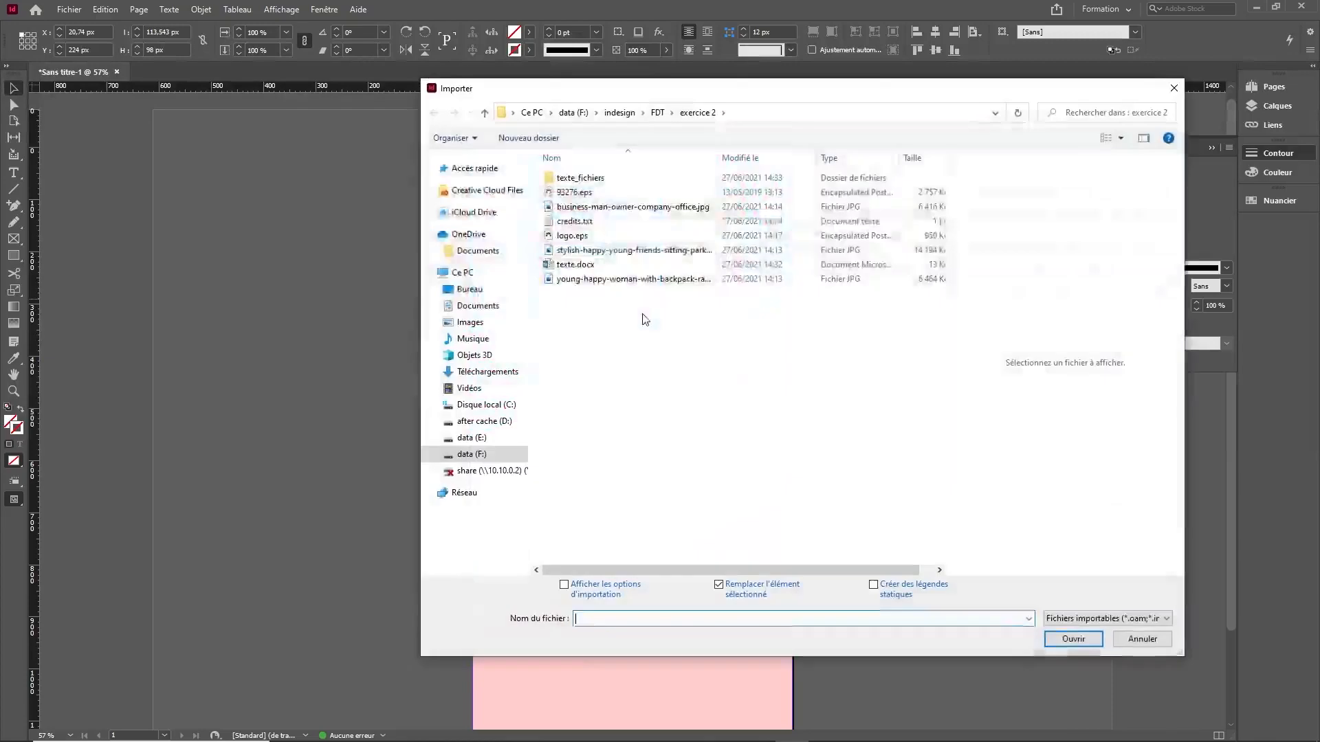
{"action": "left_click", "coordinate": [583, 237]}
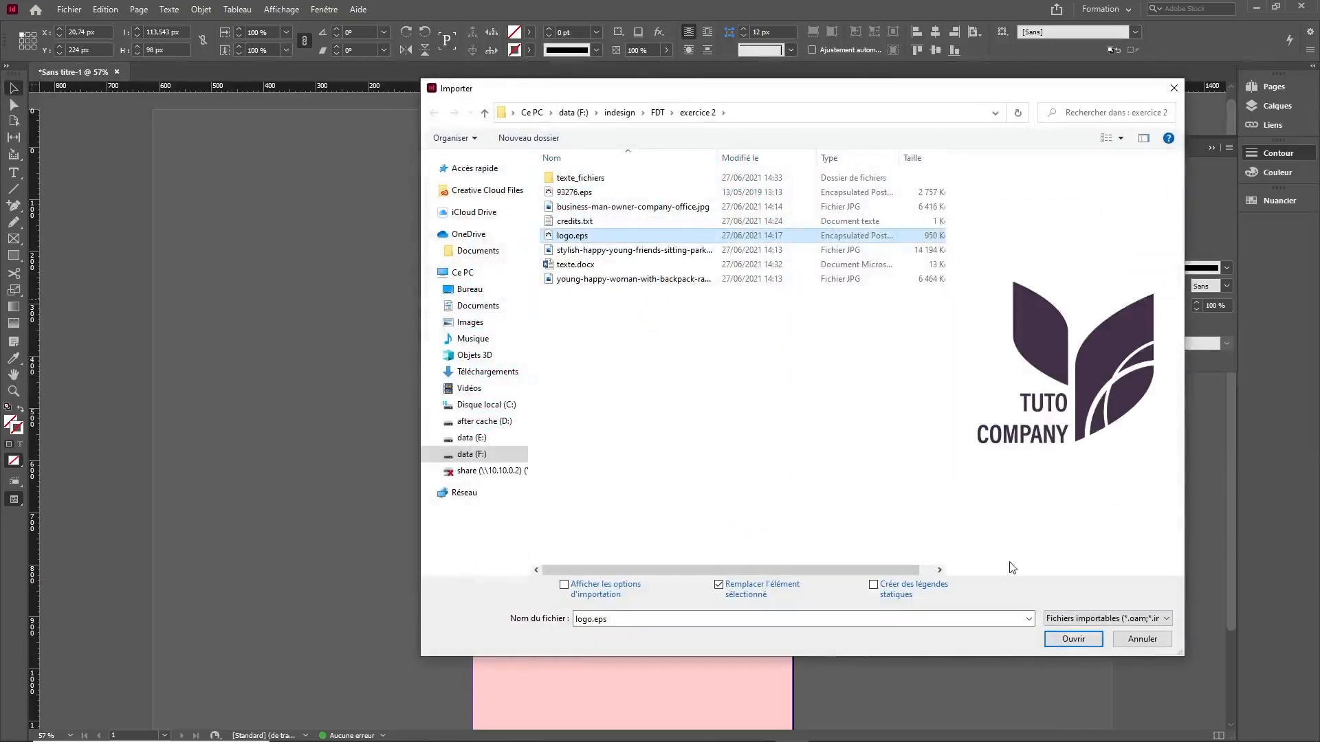
{"action": "left_click", "coordinate": [1066, 643]}
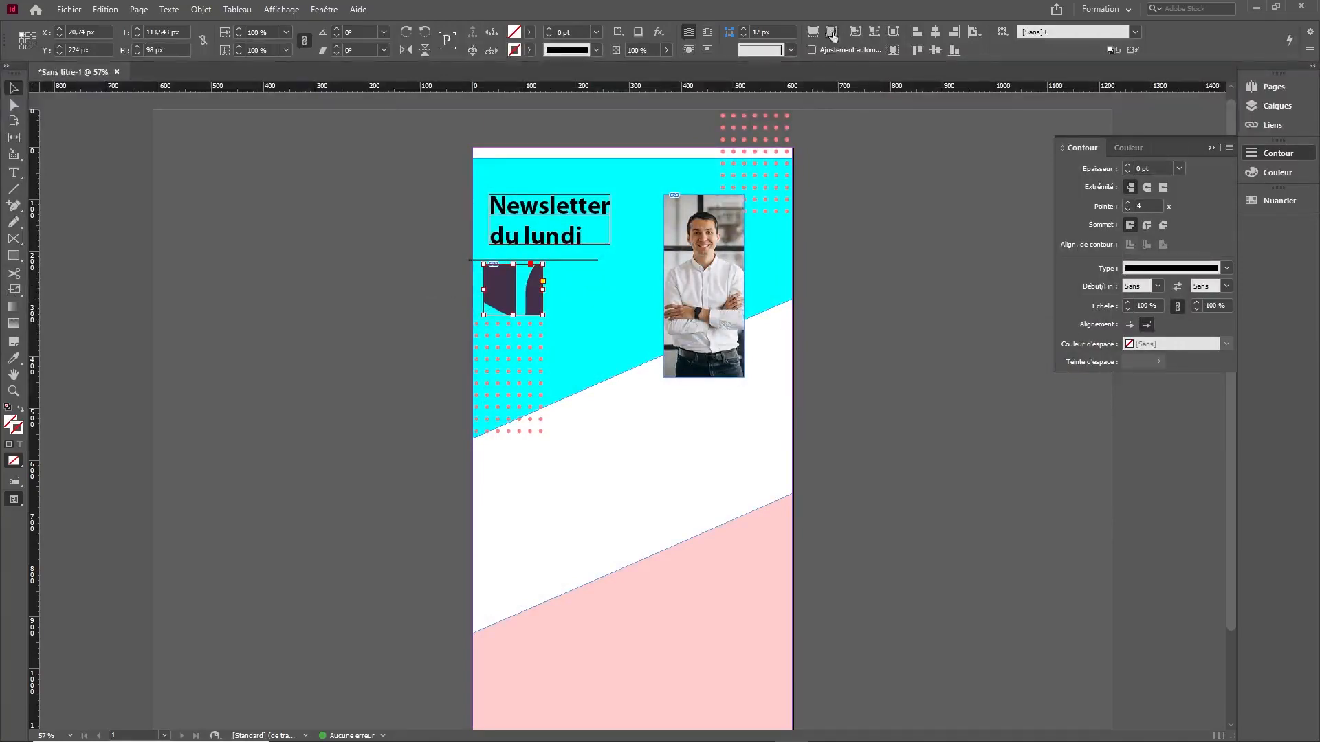
{"action": "left_click", "coordinate": [352, 328]}
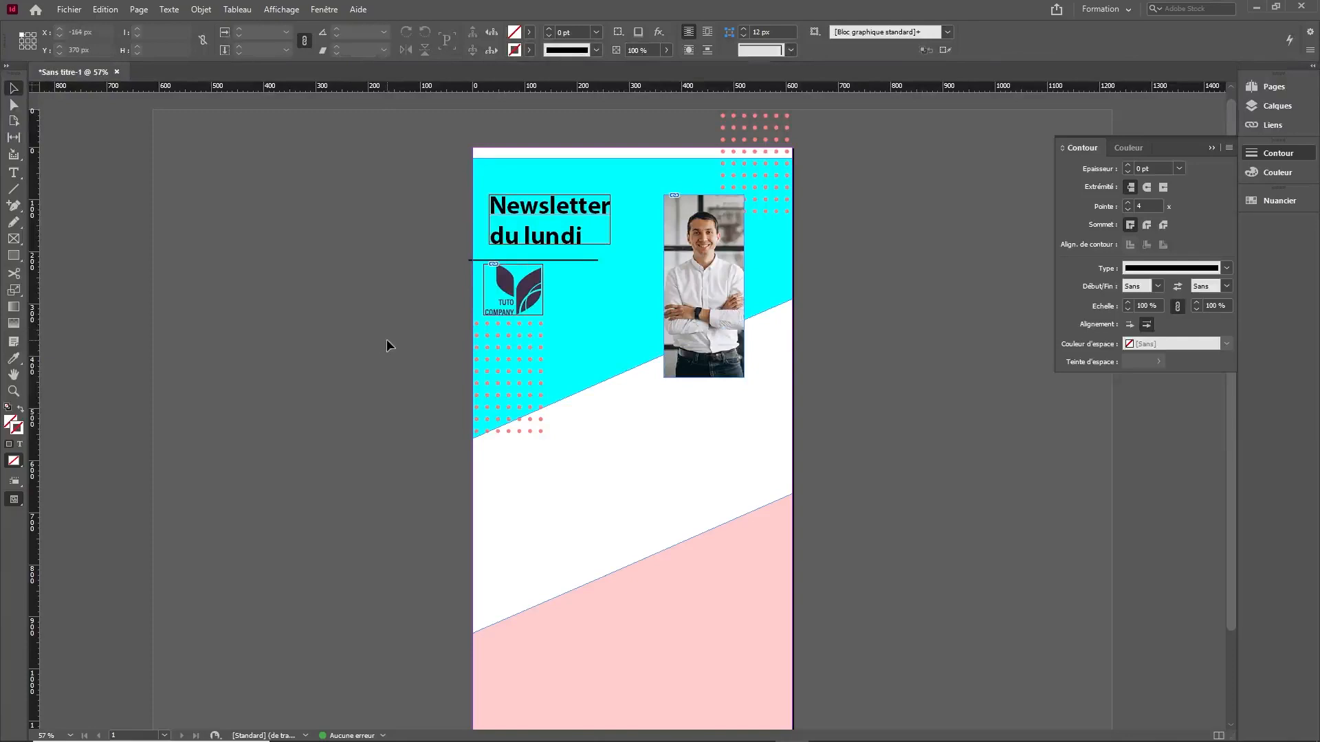
Step: Create a new layer named images and place it between the textes and fond layers
{"action": "left_click", "coordinate": [1212, 148]}
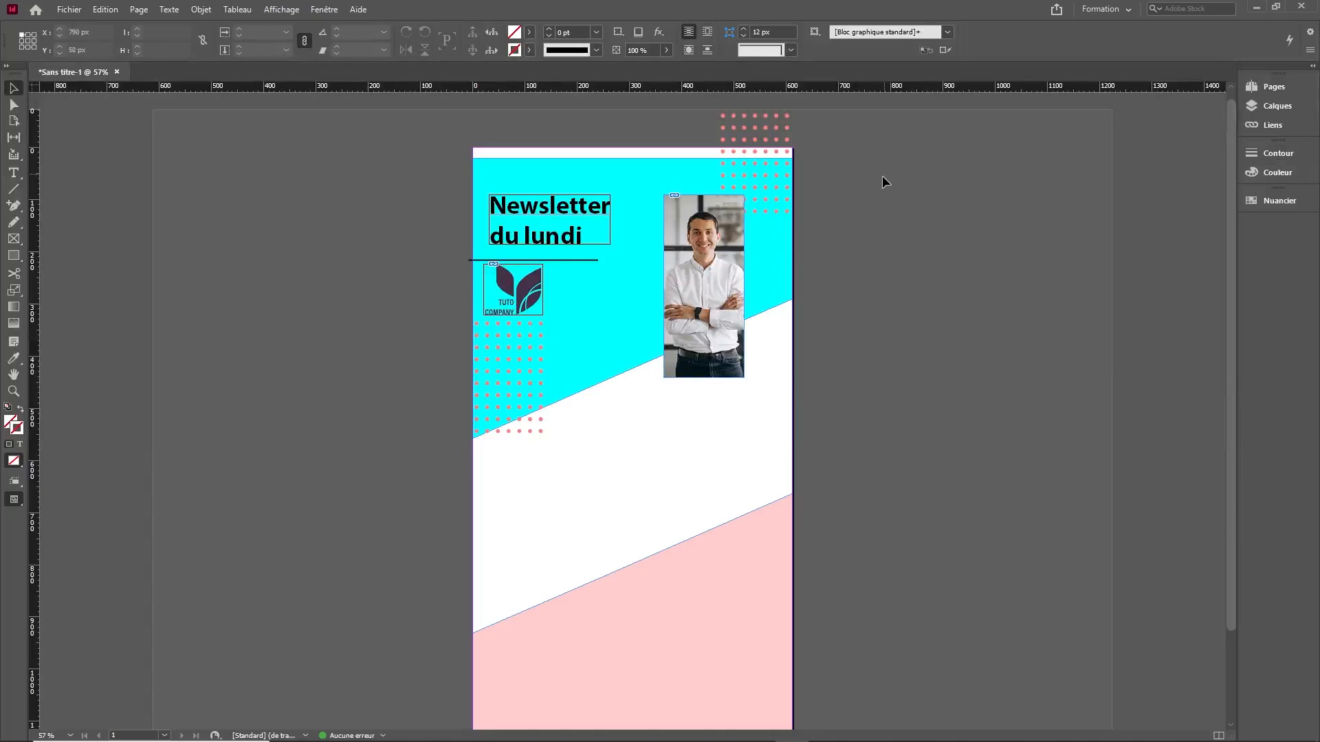
{"action": "left_click", "coordinate": [1270, 104]}
{"action": "left_click", "coordinate": [1194, 248]}
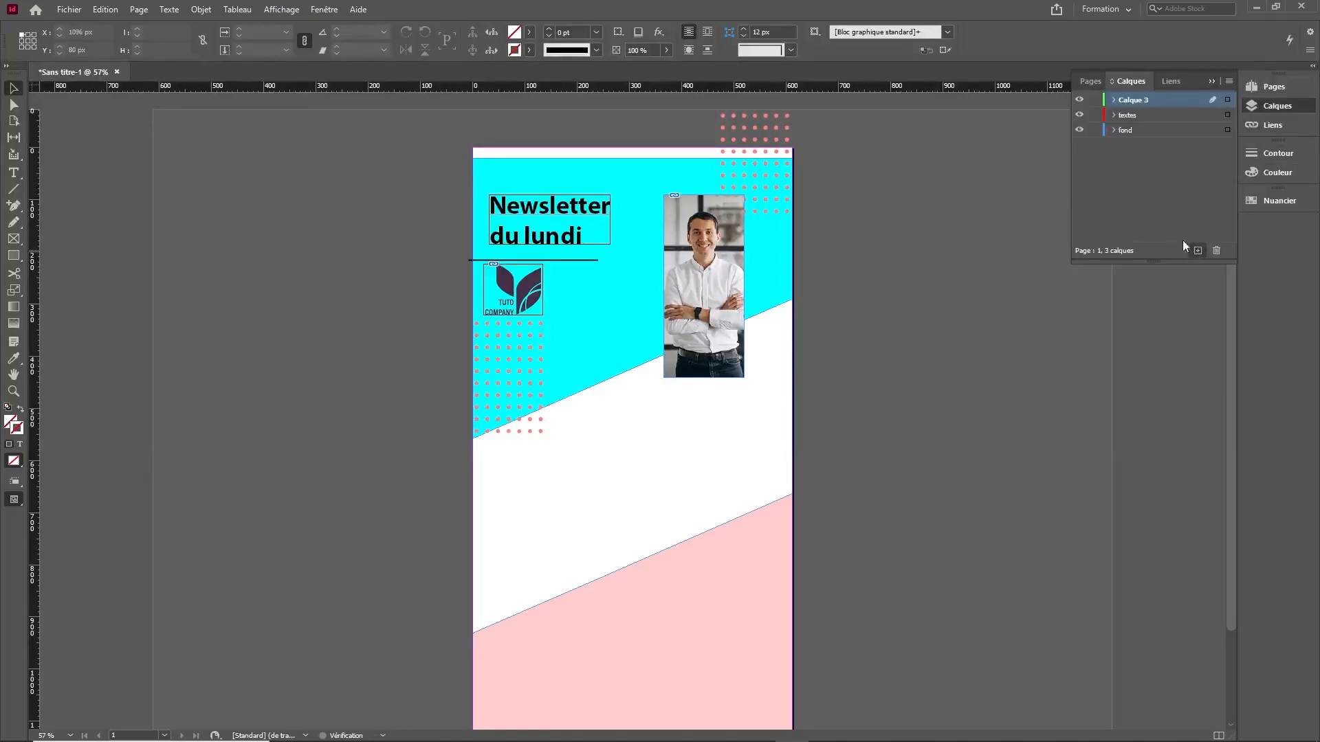
{"action": "double_click", "coordinate": [1134, 104]}
{"action": "type", "text": "imag"}
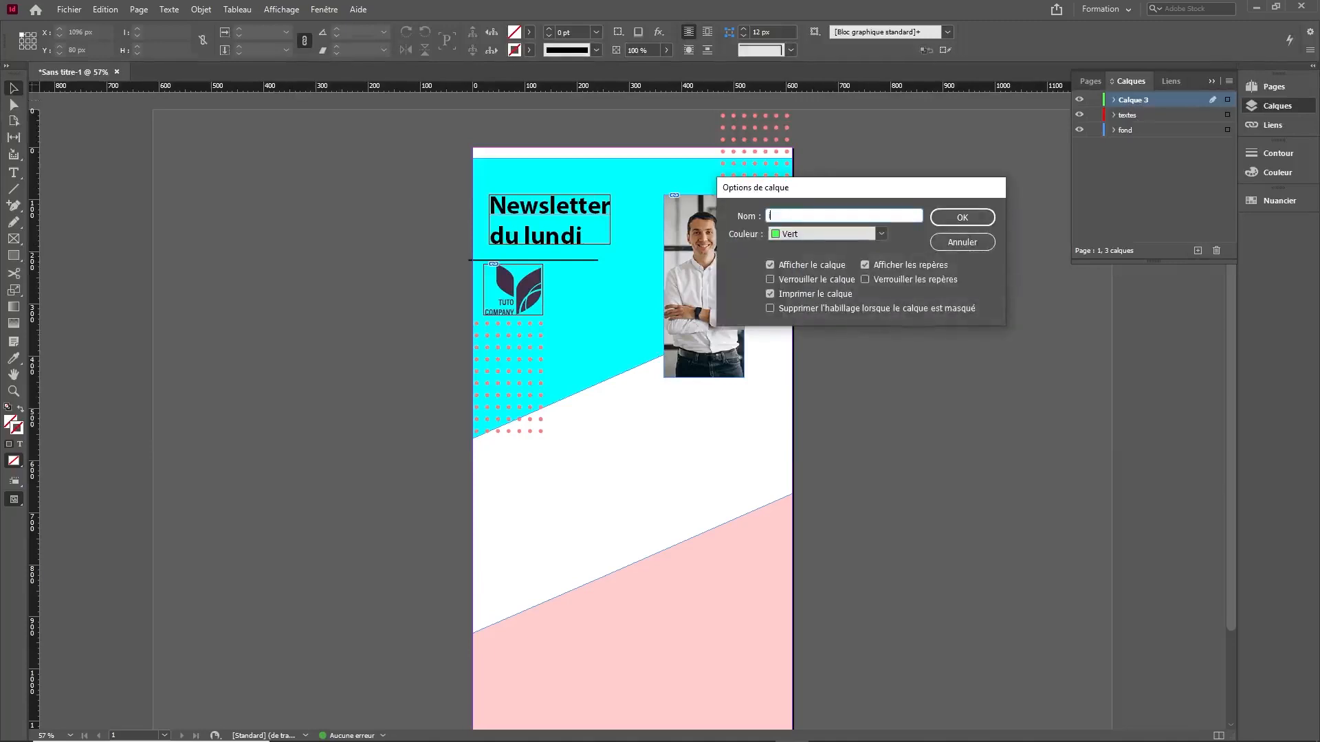
{"action": "type", "text": "es"}
{"action": "left_click", "coordinate": [962, 219]}
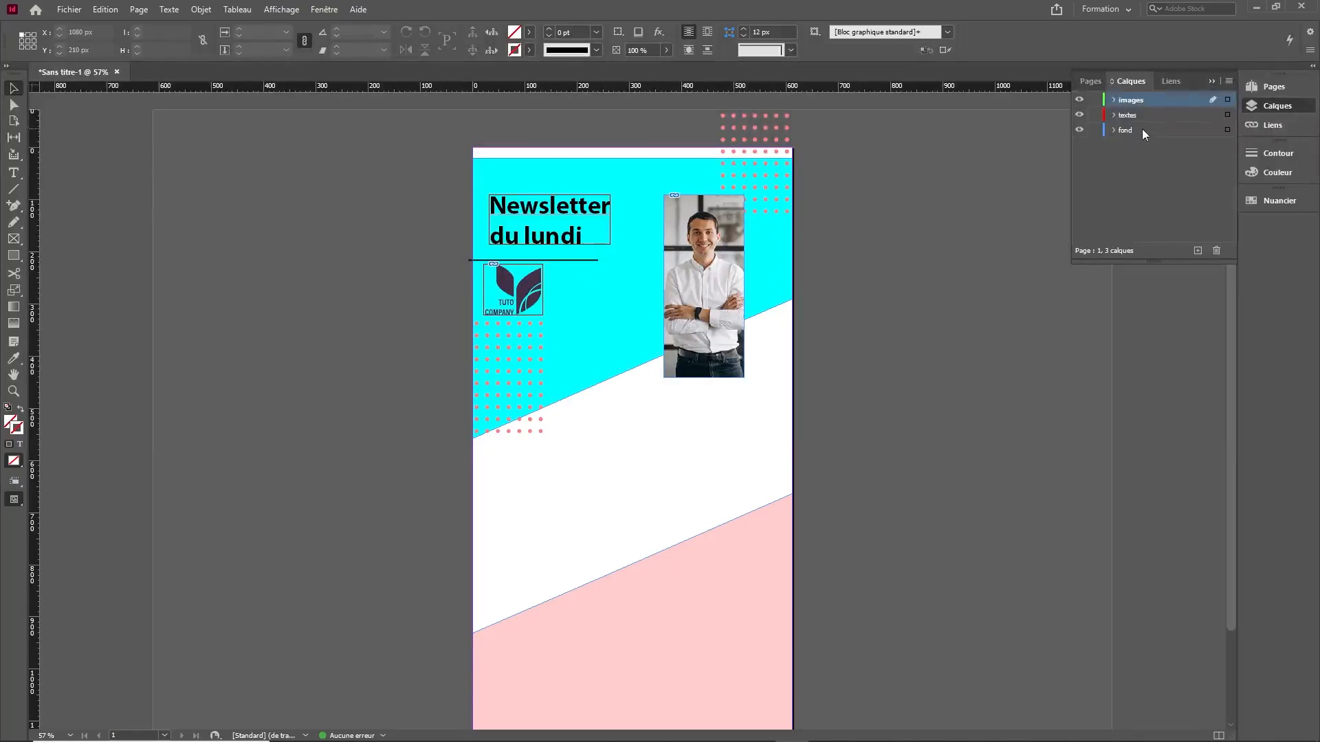
{"action": "left_click_drag", "start_coordinate": [1137, 102], "coordinate": [1137, 125]}
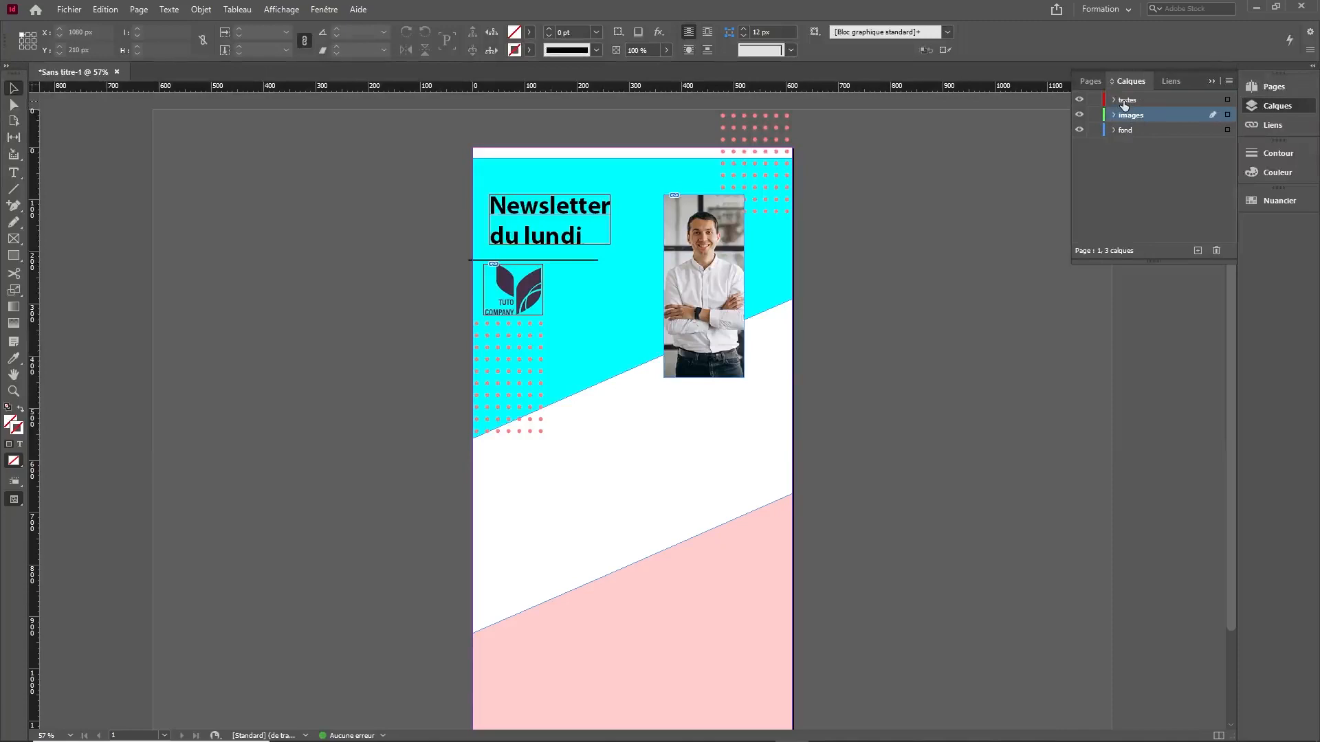
Step: Transfer the man's photo and the logo to the images layer
{"action": "left_click", "coordinate": [1138, 159]}
{"action": "left_click", "coordinate": [702, 243]}
{"action": "left_click", "coordinate": [837, 249]}
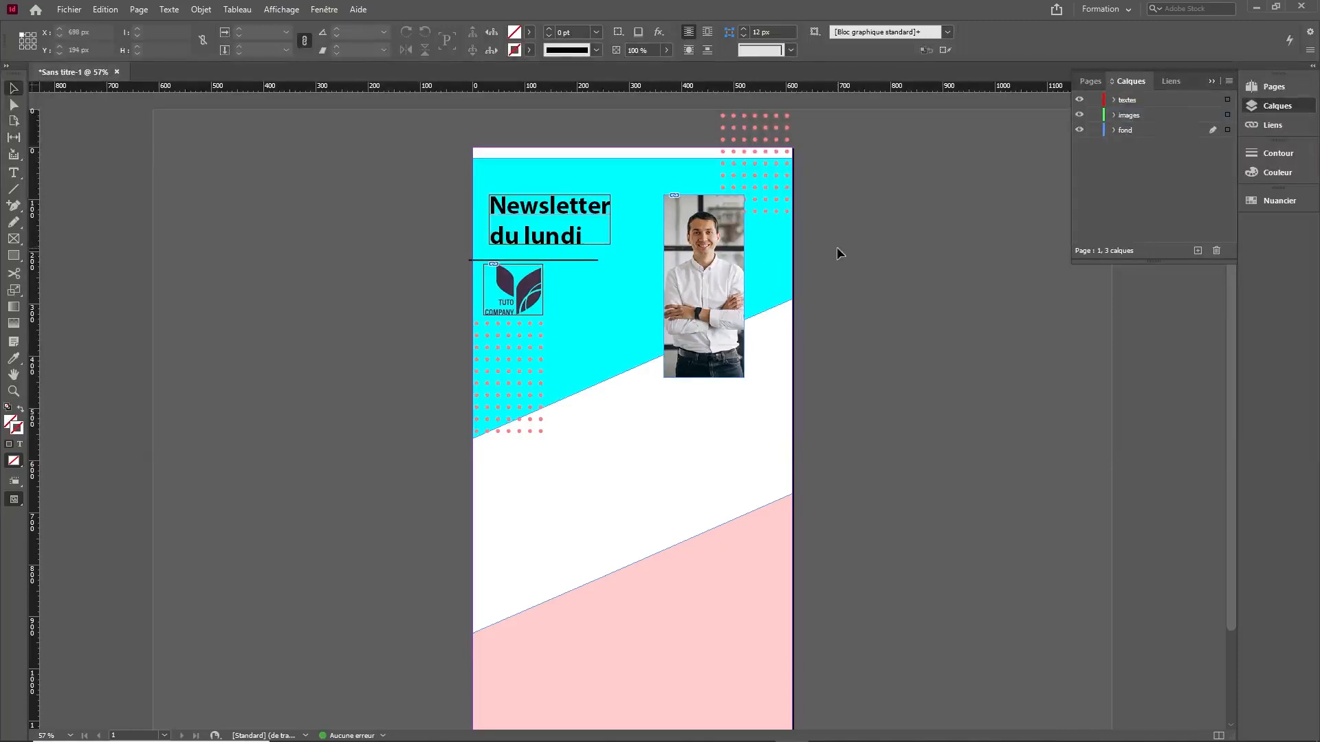
{"action": "left_click", "coordinate": [733, 261]}
{"action": "left_click_drag", "start_coordinate": [1228, 132], "coordinate": [1227, 115]}
{"action": "left_click", "coordinate": [910, 225]}
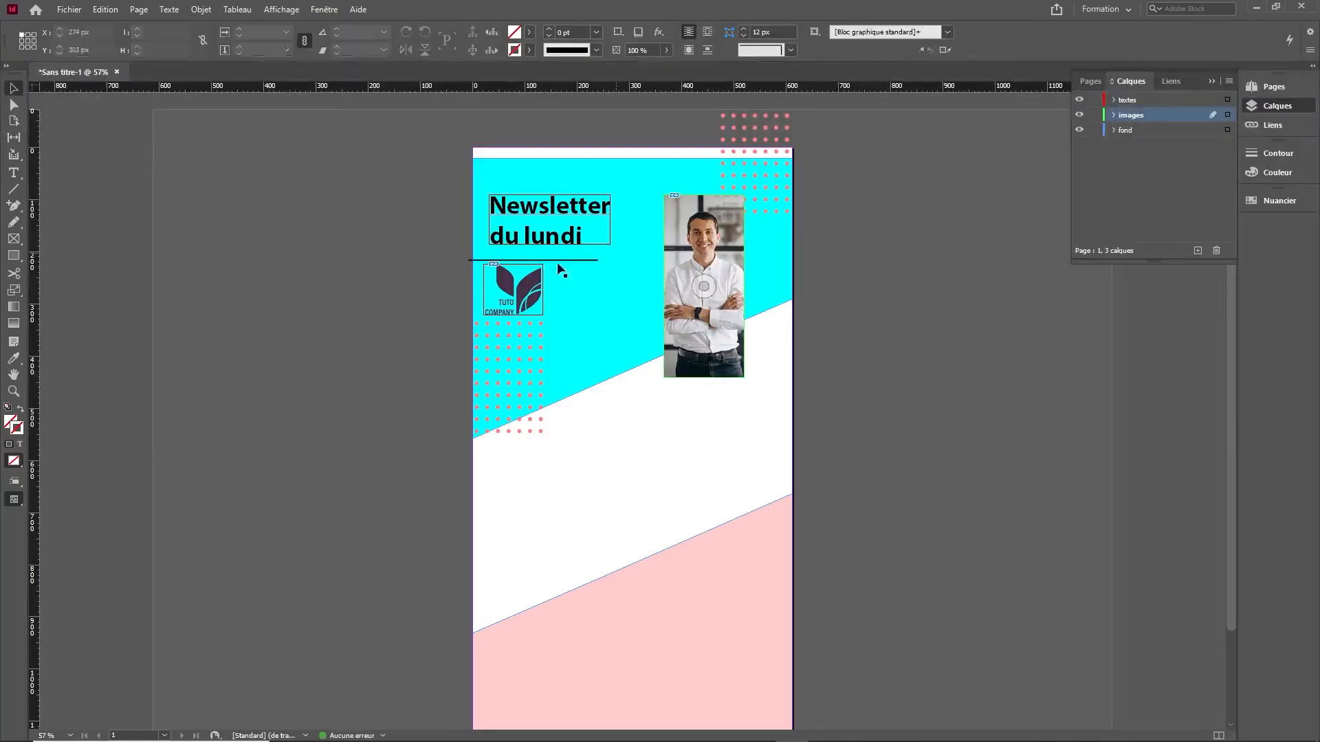
{"action": "left_click", "coordinate": [512, 289]}
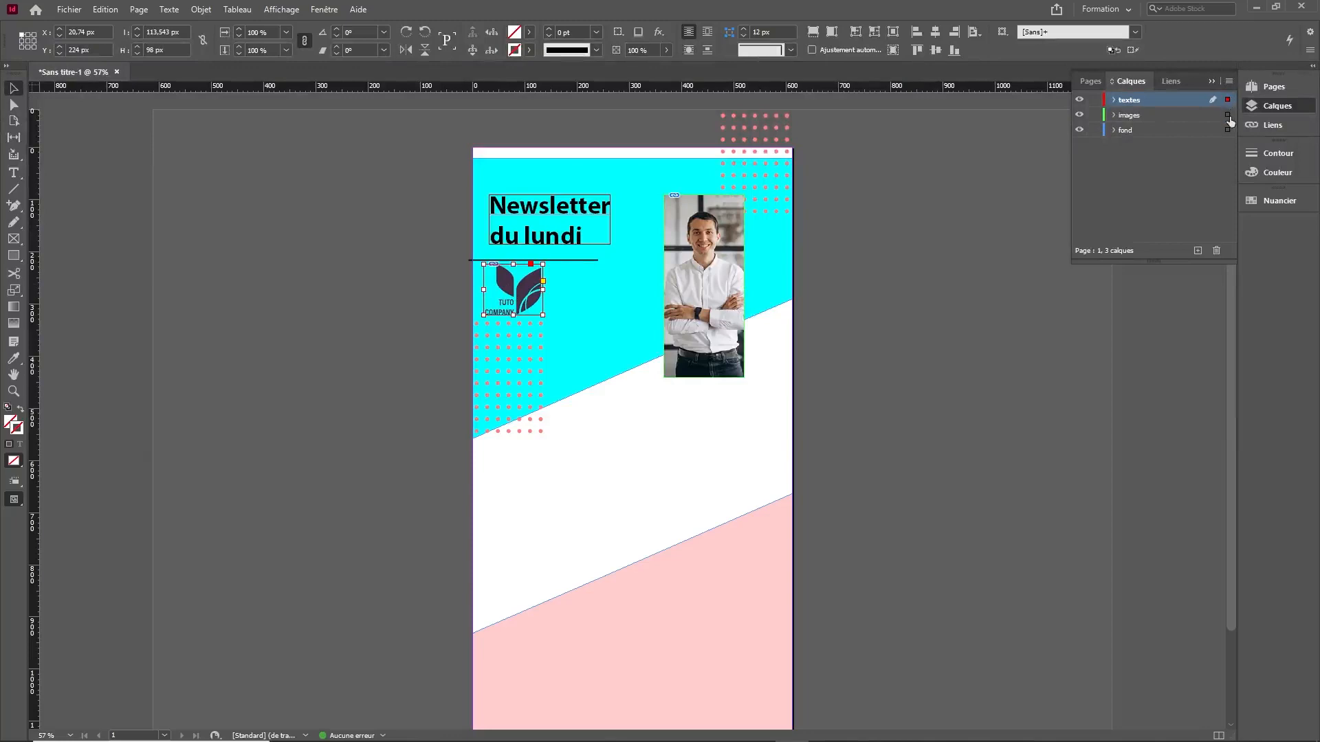
{"action": "left_click_drag", "start_coordinate": [1228, 114], "coordinate": [1228, 115]}
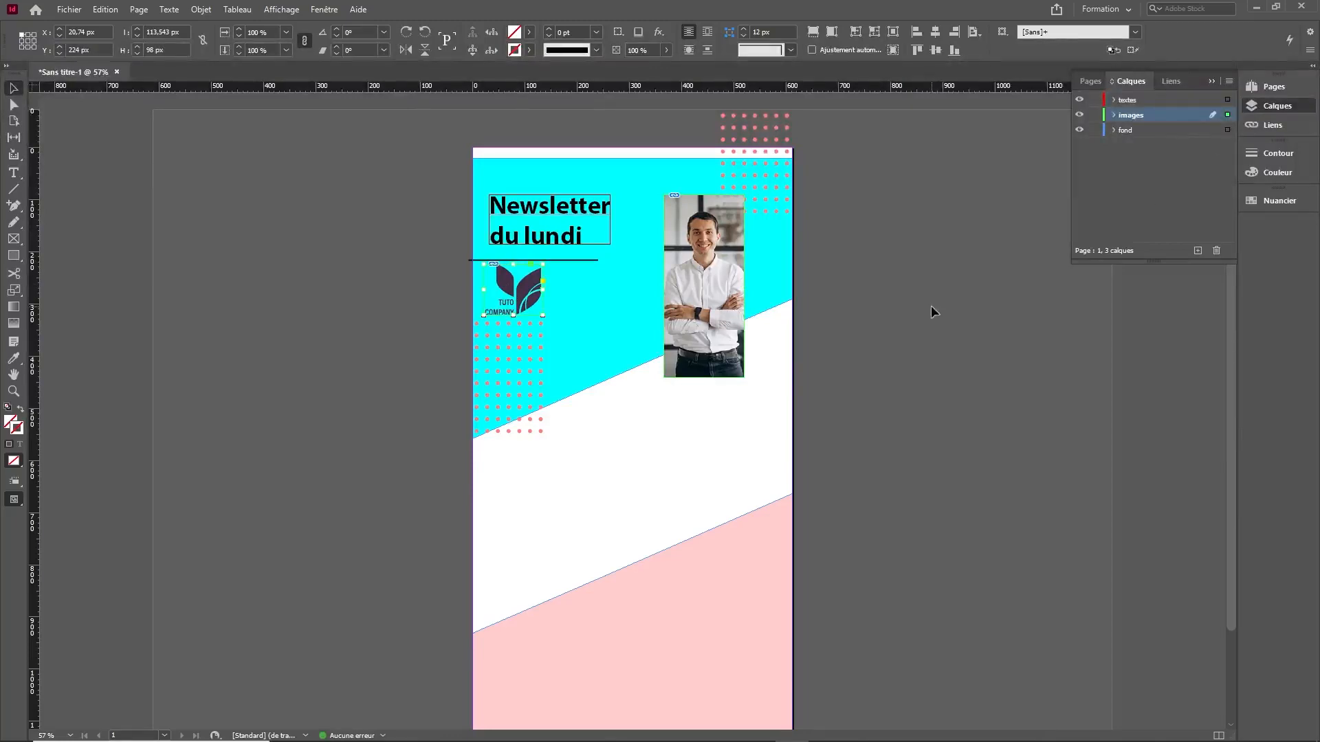
{"action": "left_click", "coordinate": [900, 310]}
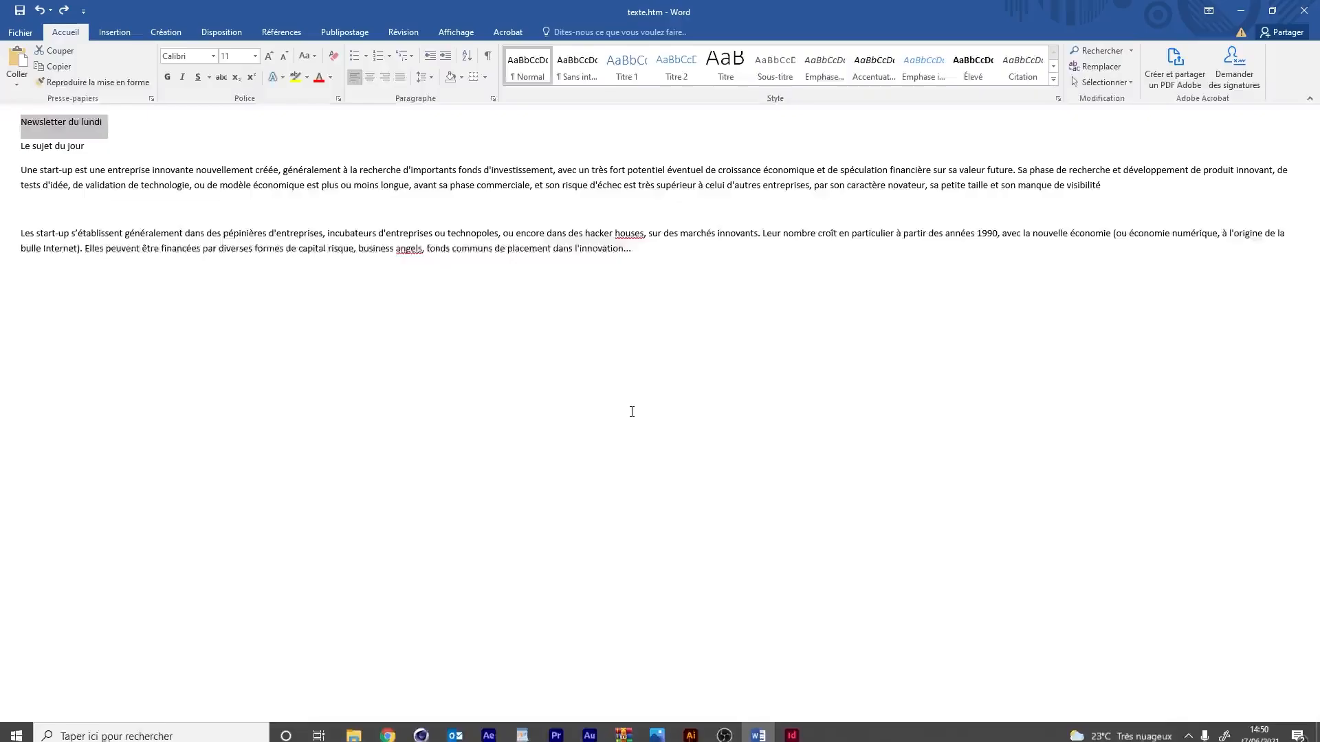
Step: Copy "Le sujet du jour" from the Word document and paste it into a new InDesign text frame about 214 × 74 px below the photo
{"action": "left_click_drag", "start_coordinate": [22, 147], "coordinate": [86, 153]}
{"action": "key", "text": "ctrl+c"}
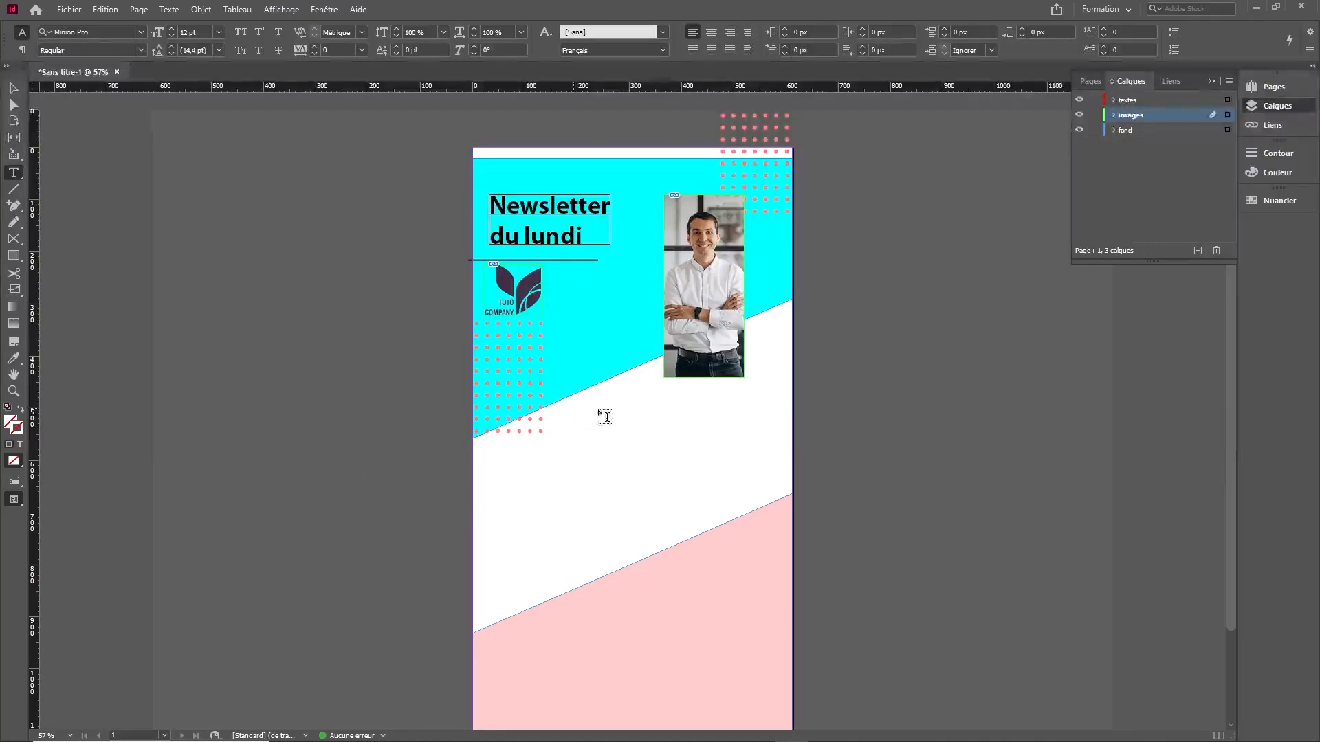
{"action": "left_click_drag", "start_coordinate": [574, 405], "coordinate": [686, 443]}
{"action": "key", "text": "ctrl+v"}
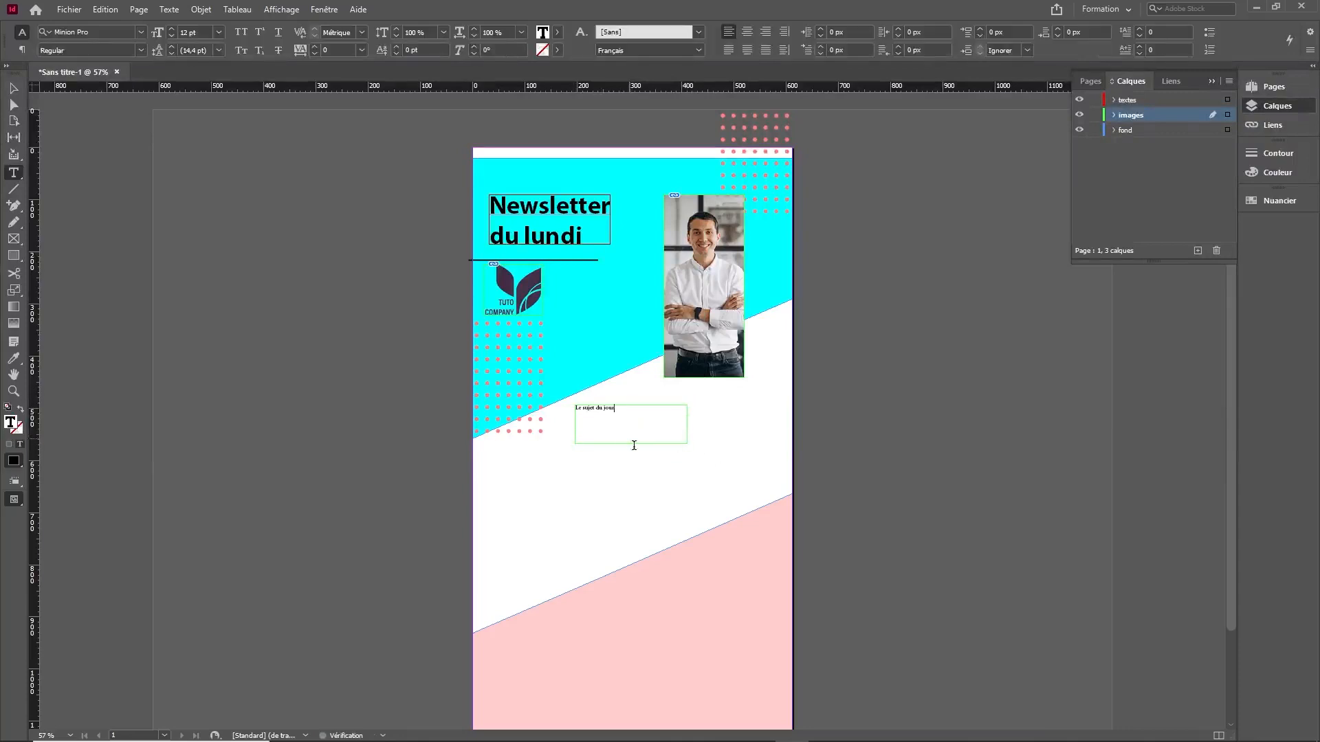
{"action": "key", "text": "Escape"}
{"action": "left_click", "coordinate": [411, 480]}
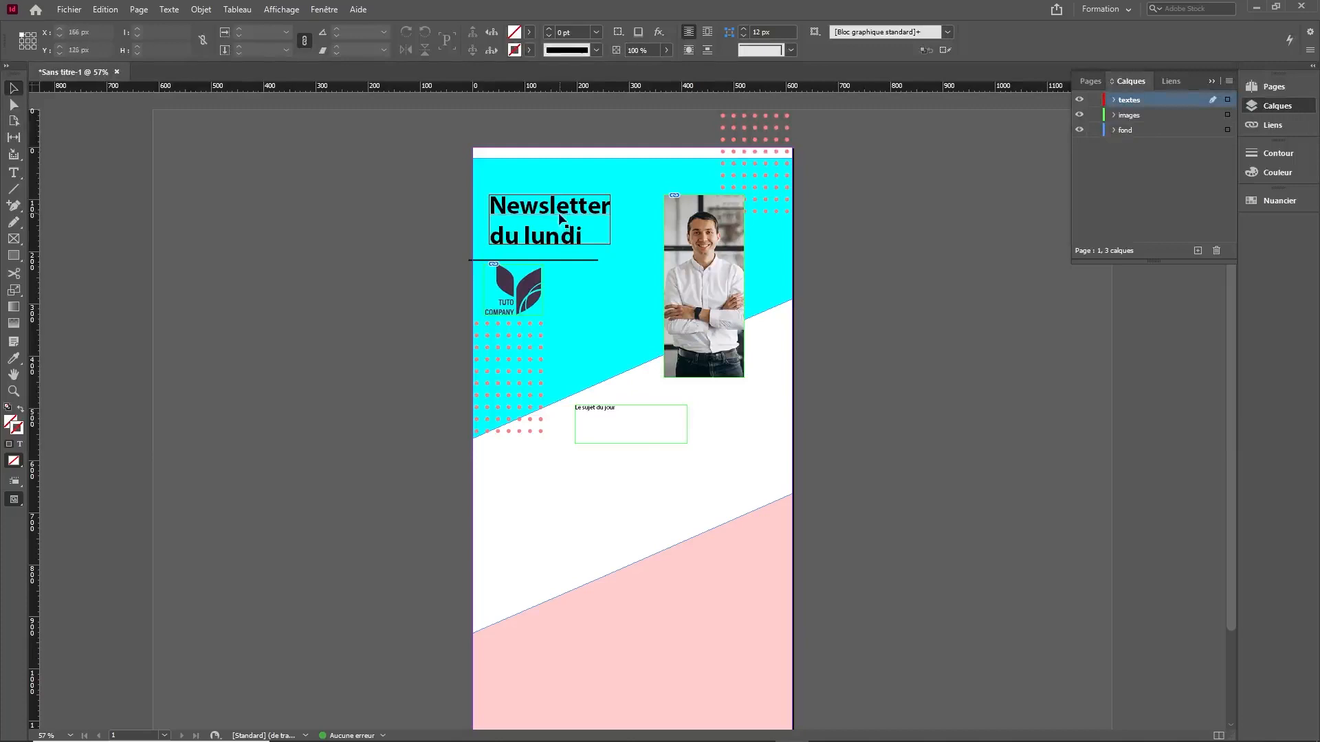
Step: Format the "Le sujet du jour" heading in Myriad Pro Bold at 48 pt
{"action": "triple_click", "coordinate": [597, 414]}
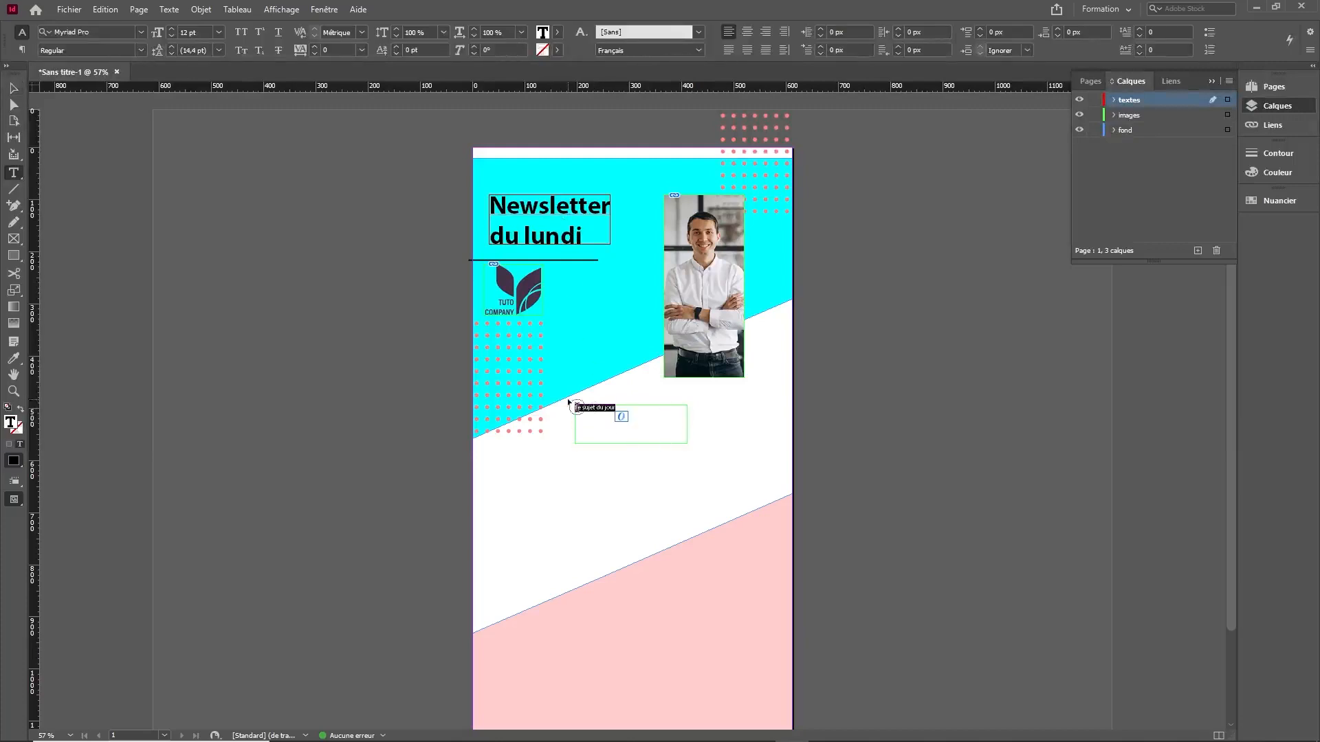
{"action": "left_click", "coordinate": [141, 32]}
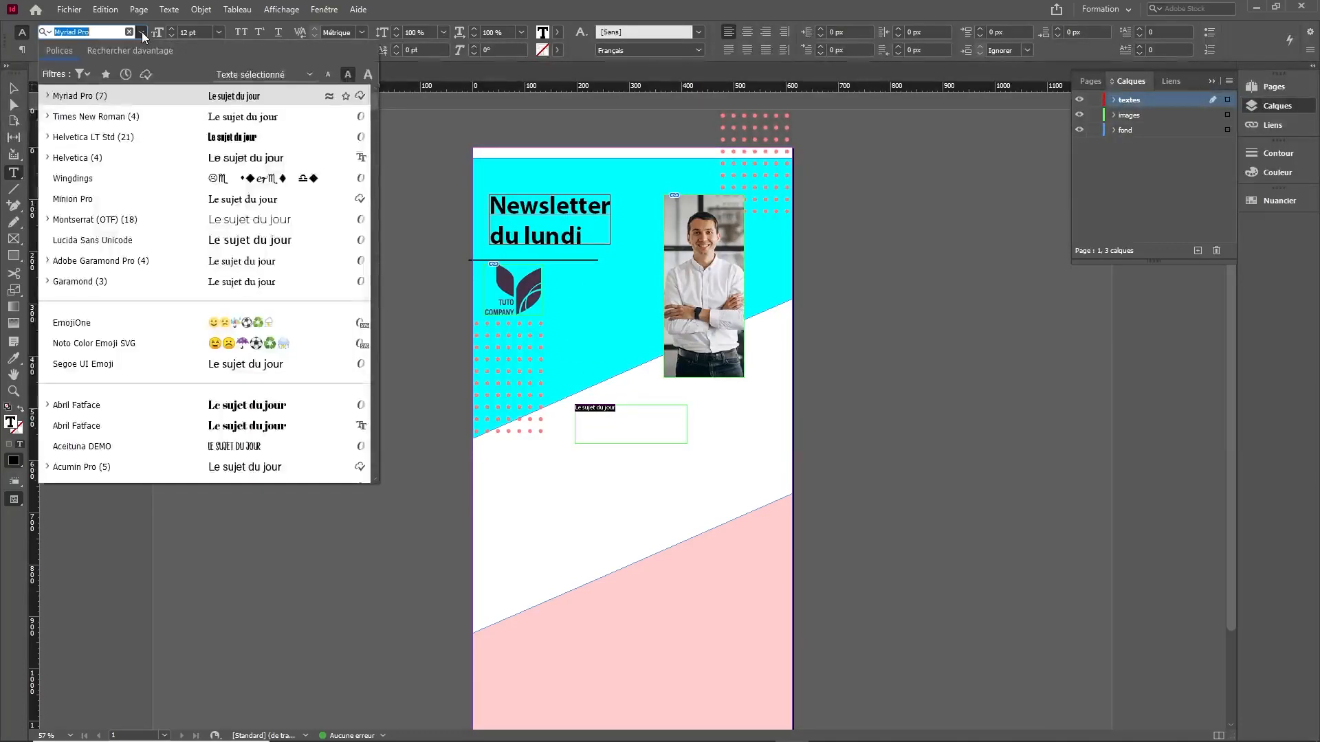
{"action": "left_click", "coordinate": [123, 96]}
{"action": "left_click", "coordinate": [142, 50]}
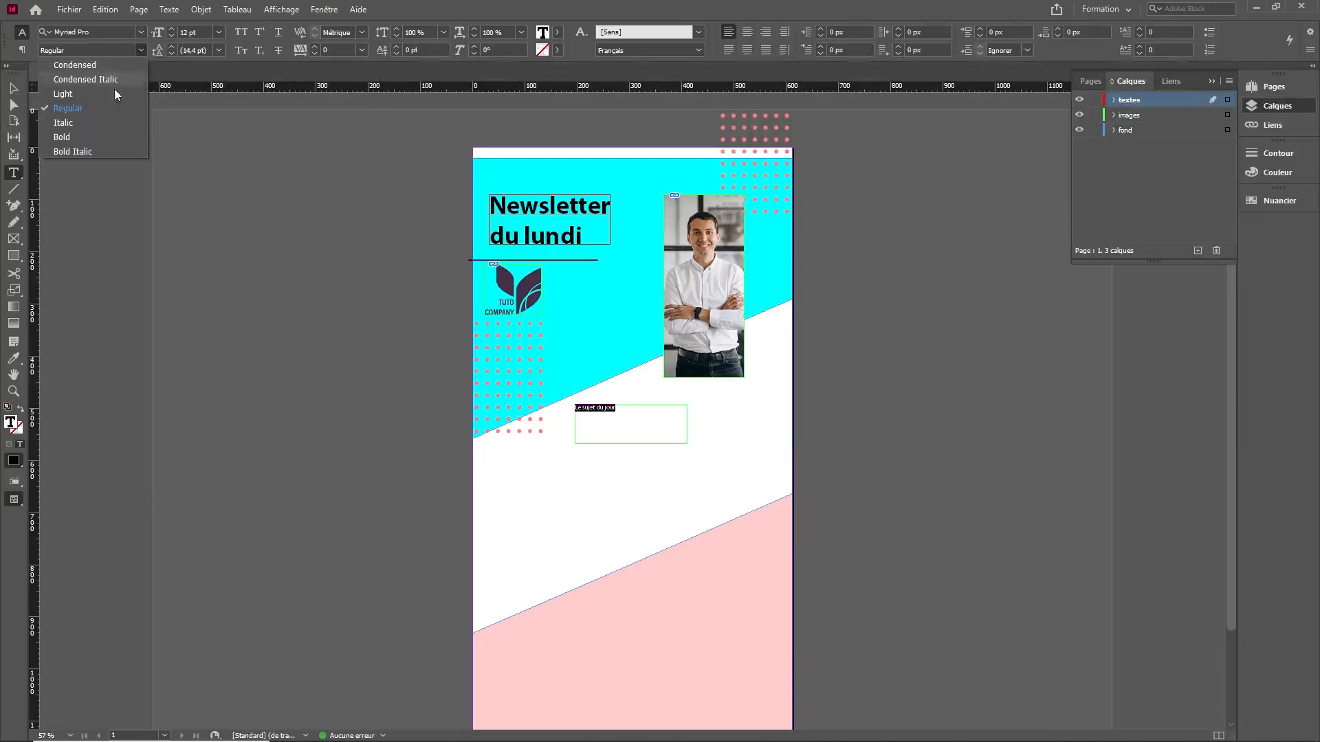
{"action": "left_click", "coordinate": [82, 136]}
{"action": "left_click", "coordinate": [197, 31]}
{"action": "left_click_drag", "start_coordinate": [198, 32], "coordinate": [141, 36]}
{"action": "type", "text": "48"}
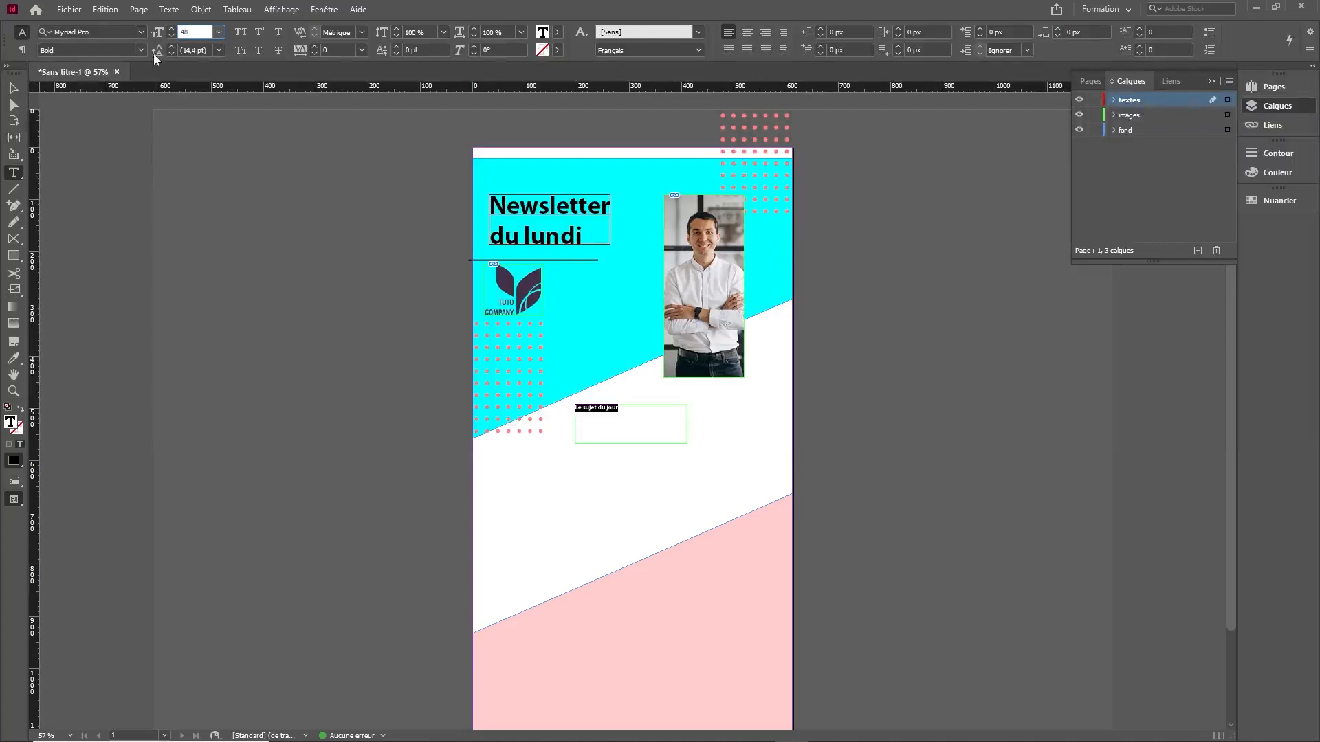
{"action": "key", "text": "Return"}
{"action": "key", "text": "Escape"}
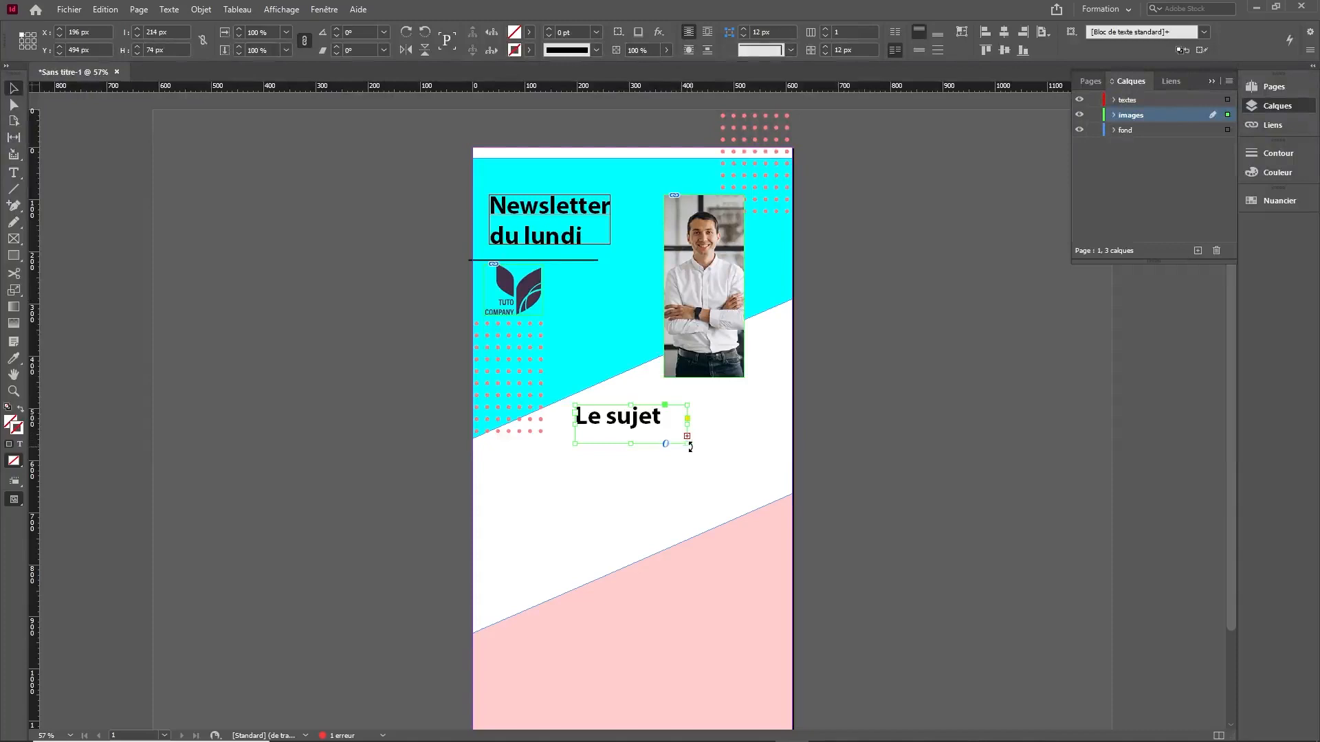
Step: Enlarge the heading's frame, fit it to its content and move it slightly up and left to X 187,048 px, Y 482 px
{"action": "left_click_drag", "start_coordinate": [686, 443], "coordinate": [831, 511]}
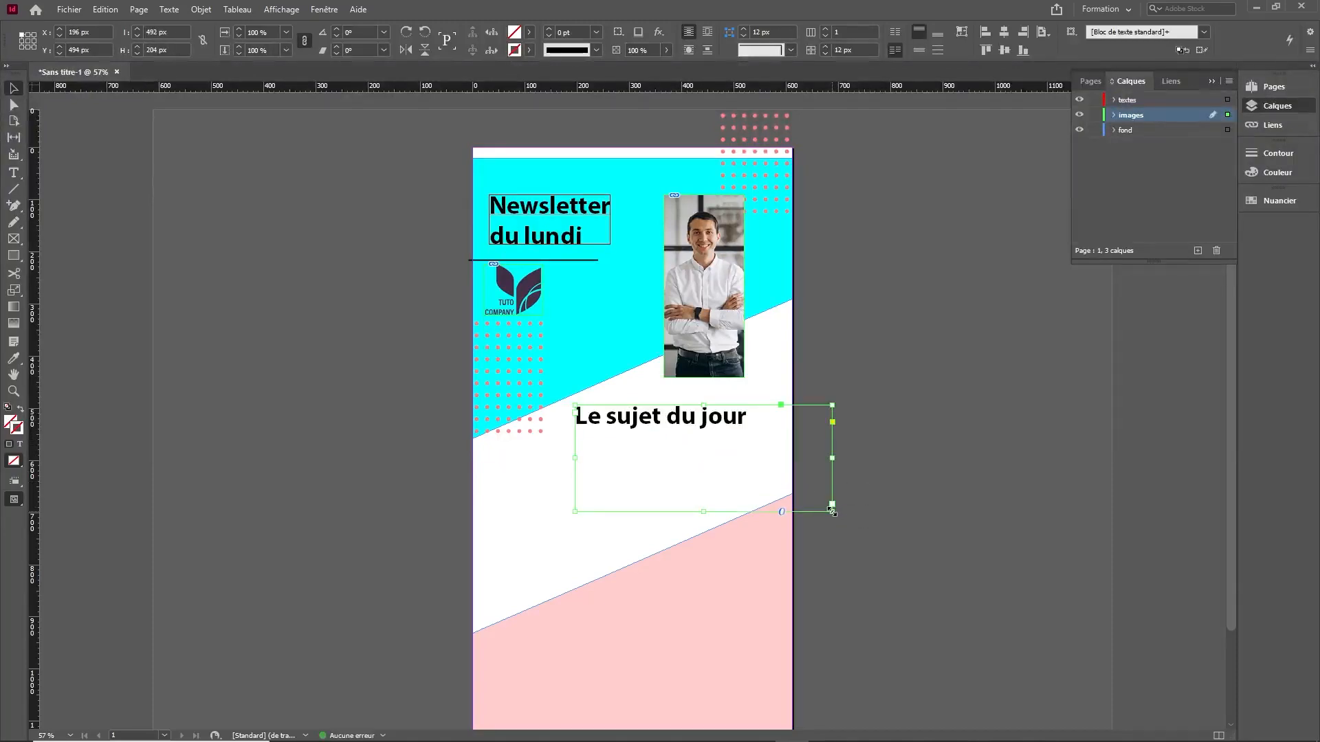
{"action": "key", "text": "ctrl+alt+c"}
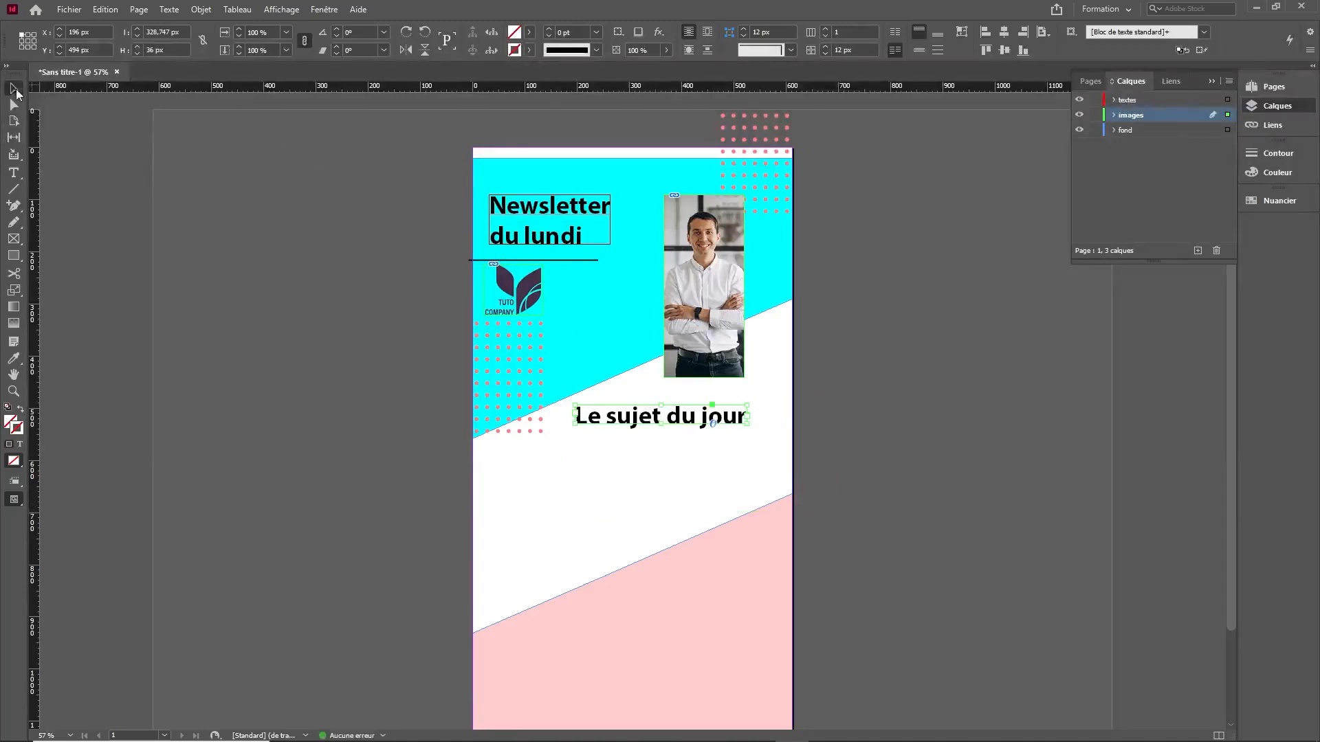
{"action": "left_click_drag", "start_coordinate": [619, 418], "coordinate": [614, 411]}
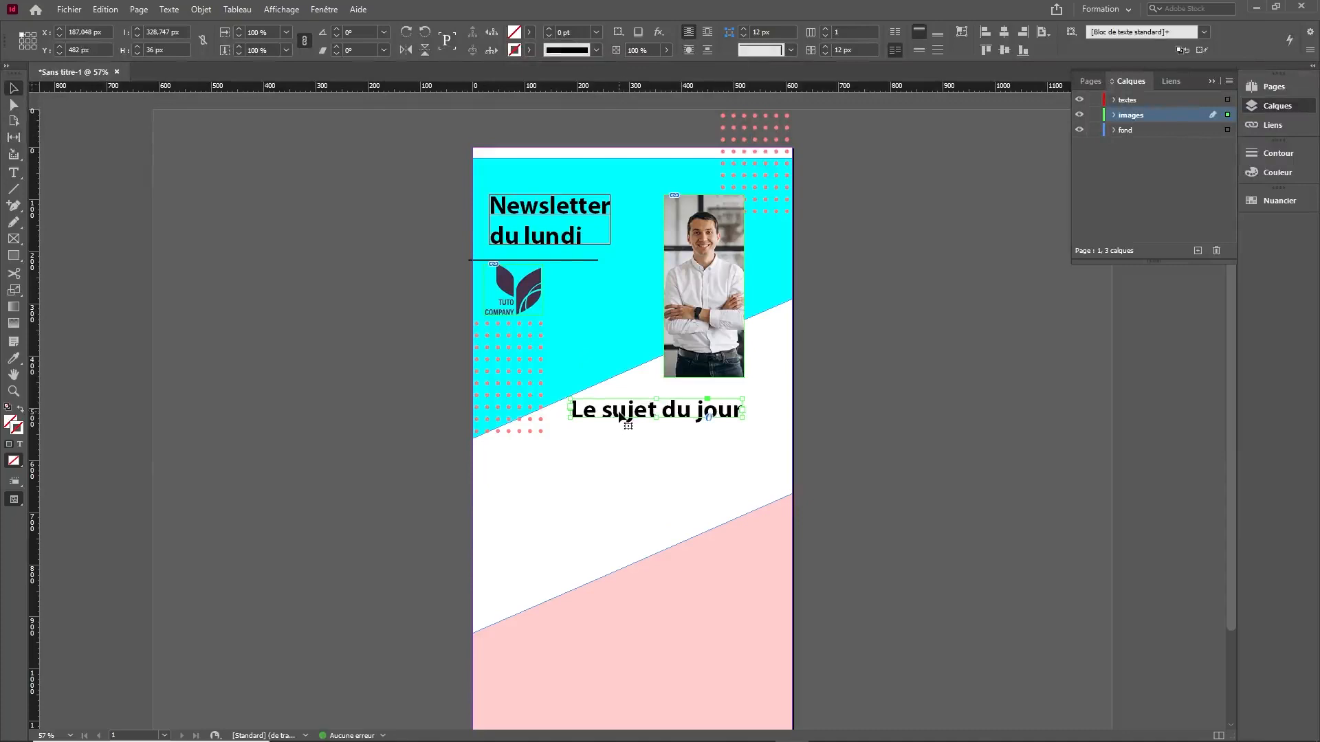
{"action": "left_click", "coordinate": [846, 412]}
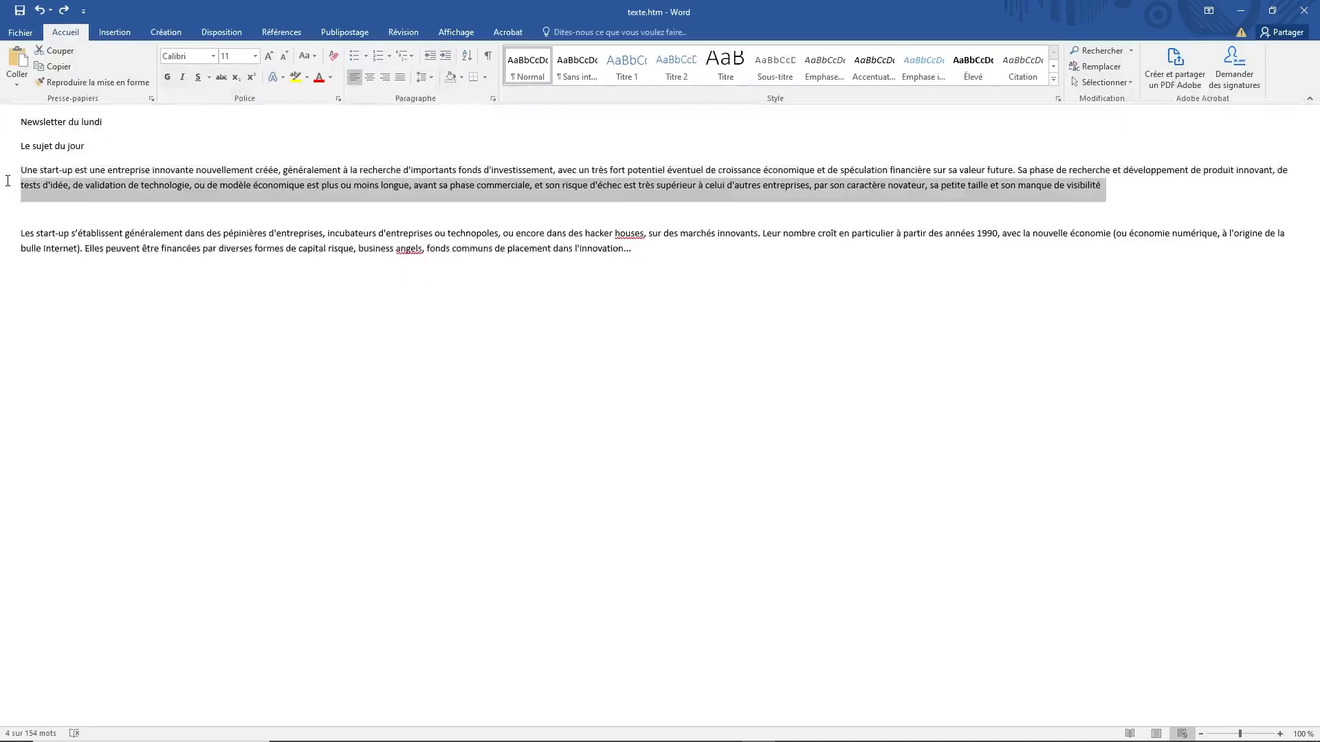
Step: Copy the first start-up paragraph from Word and paste it into a new InDesign text frame about 459 px wide under the heading
{"action": "double_click", "coordinate": [9, 174]}
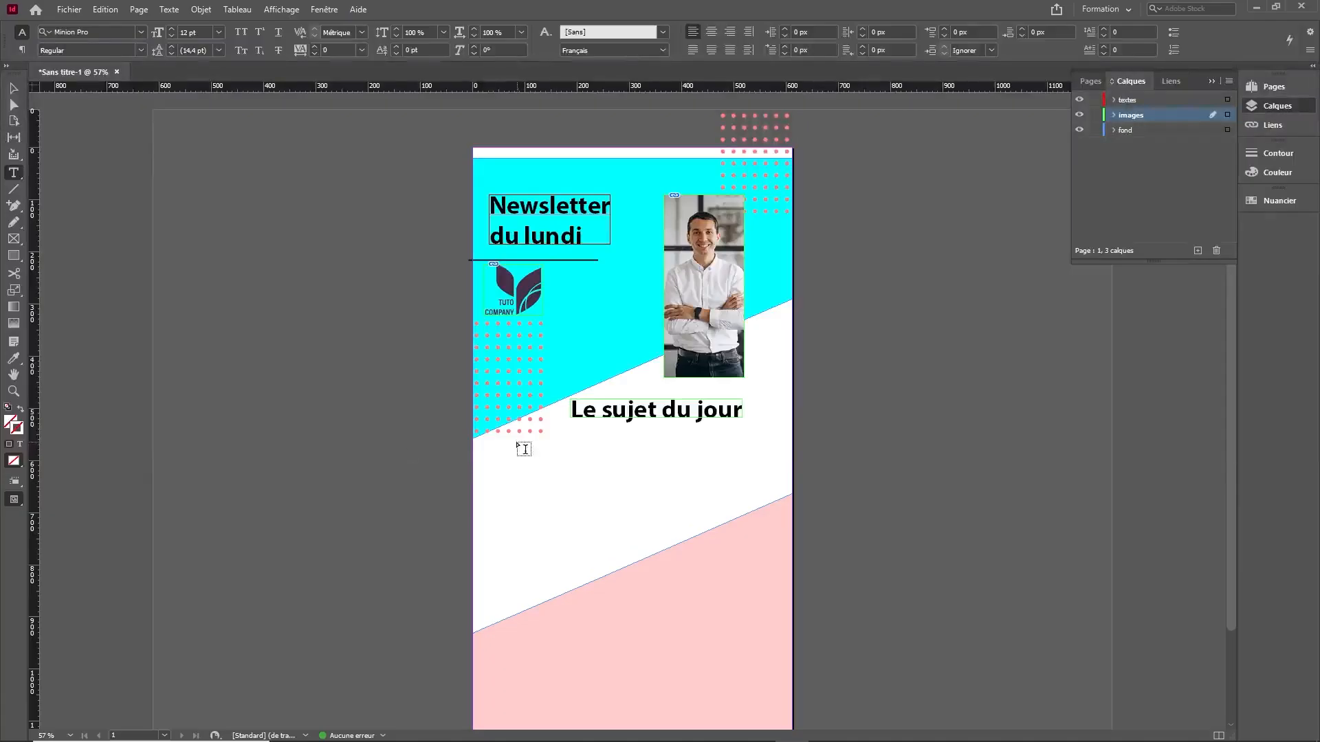
{"action": "left_click_drag", "start_coordinate": [514, 440], "coordinate": [751, 513]}
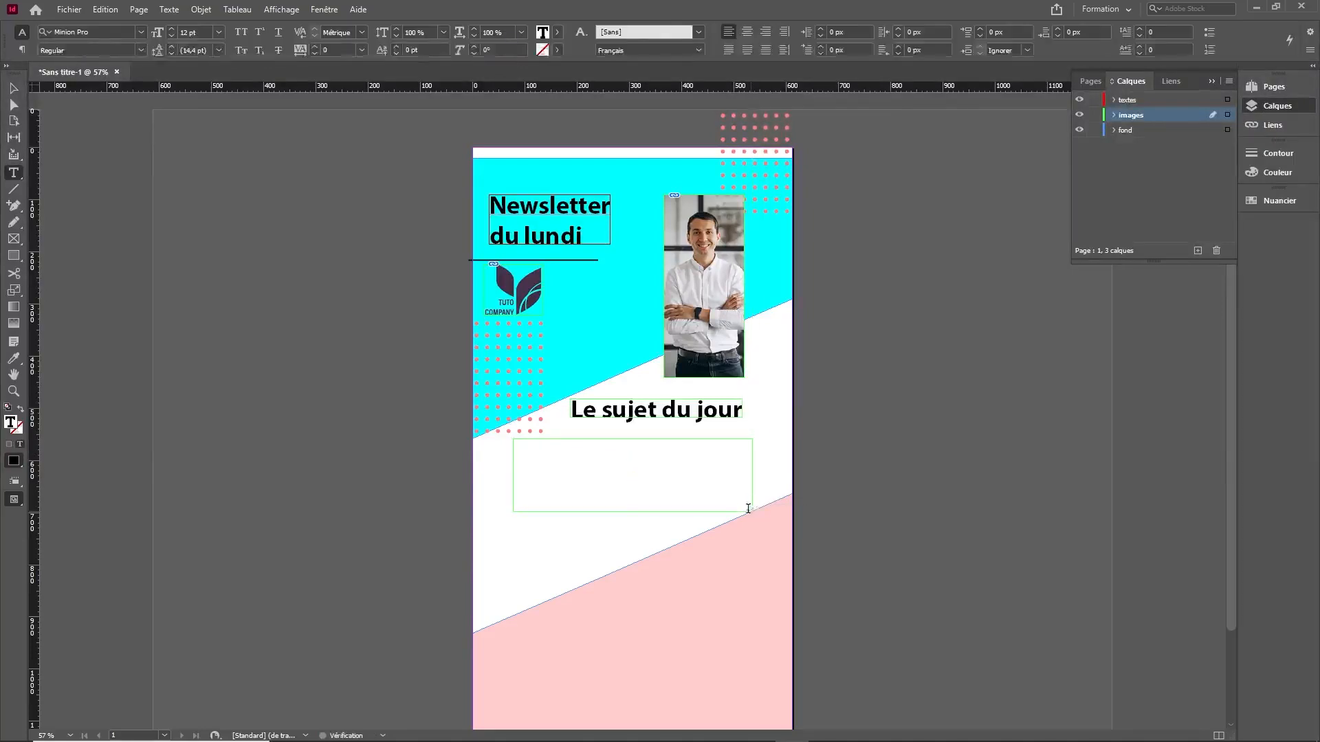
{"action": "key", "text": "ctrl+v"}
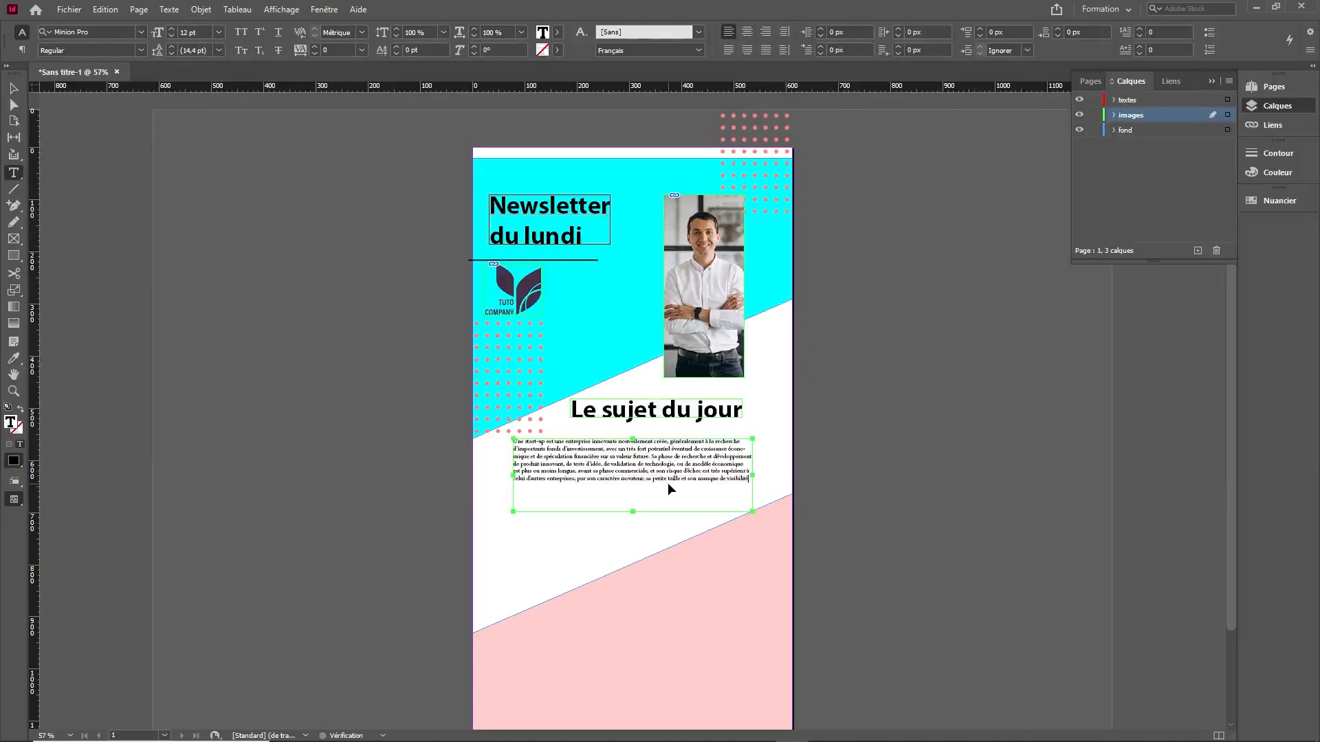
Step: Set the start-up paragraph in Myriad Pro and divide its text frame into 2 columns
{"action": "key", "text": "ctrl+a"}
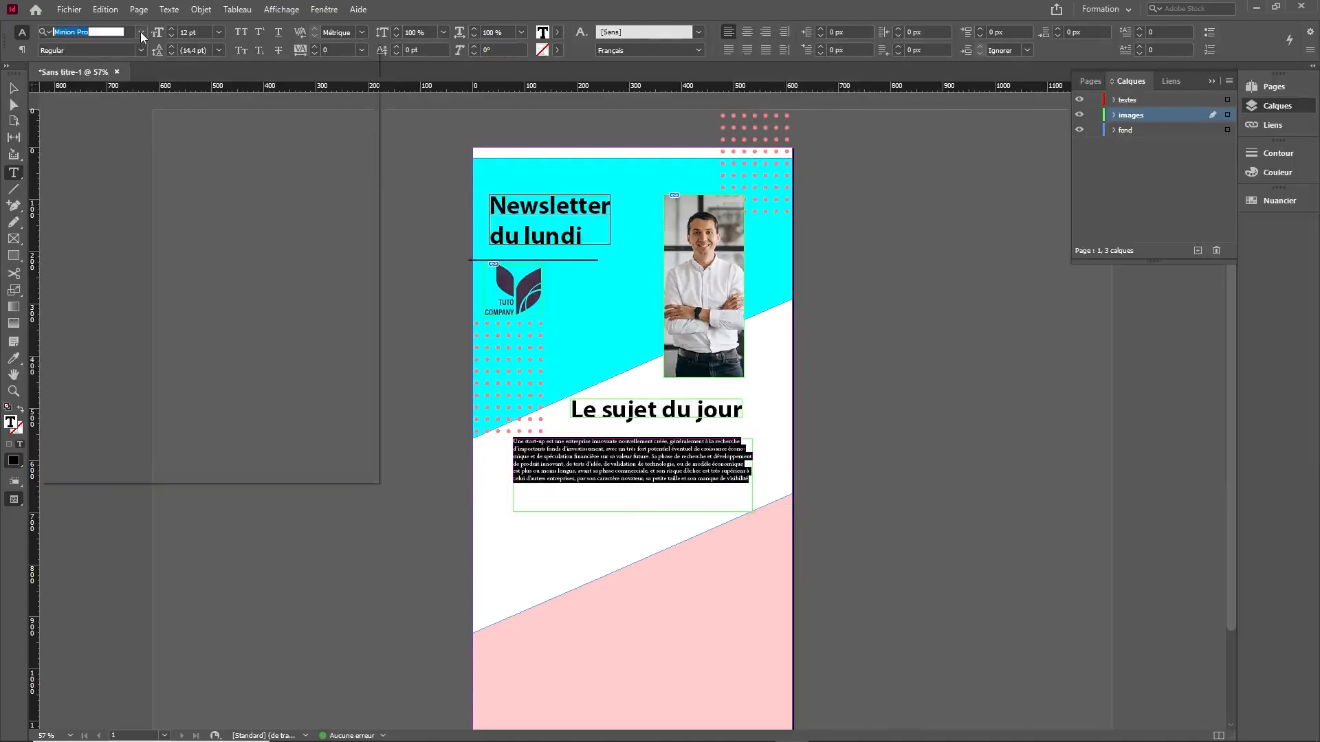
{"action": "left_click", "coordinate": [140, 31]}
{"action": "left_click", "coordinate": [105, 96]}
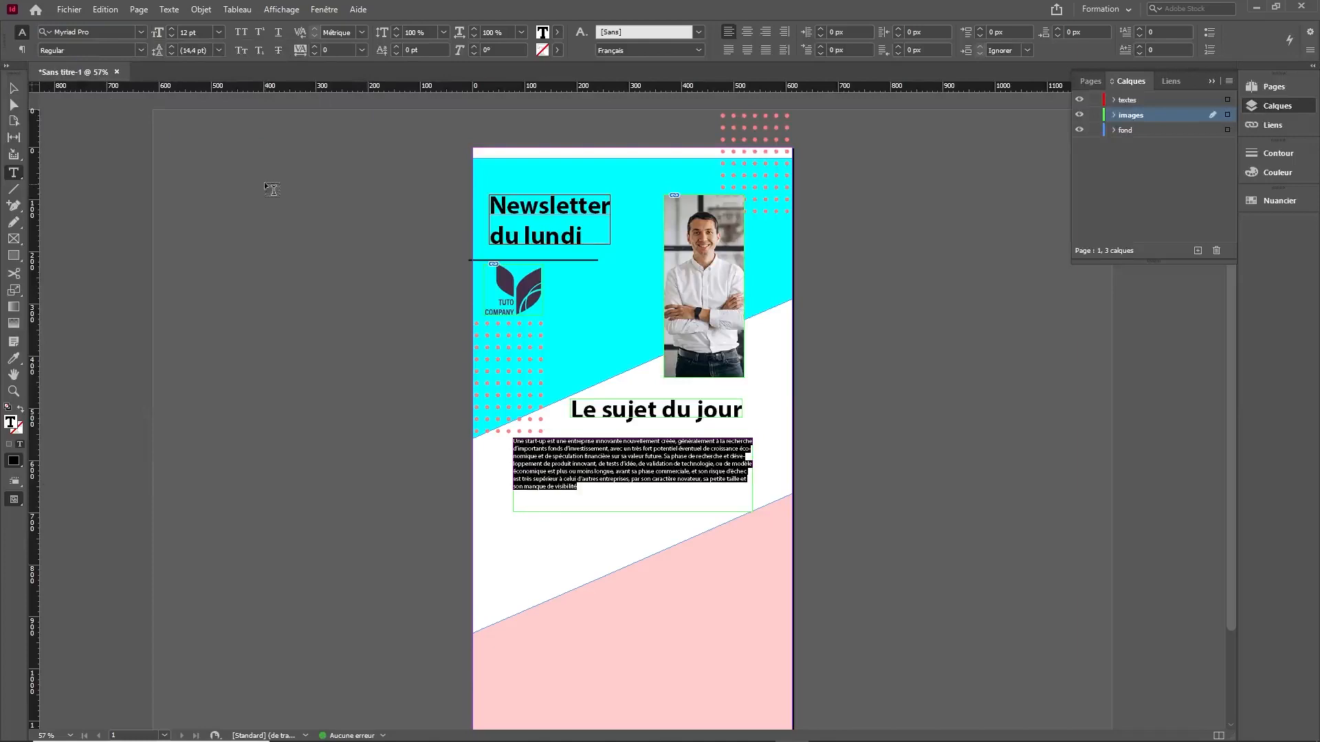
{"action": "left_click", "coordinate": [201, 10]}
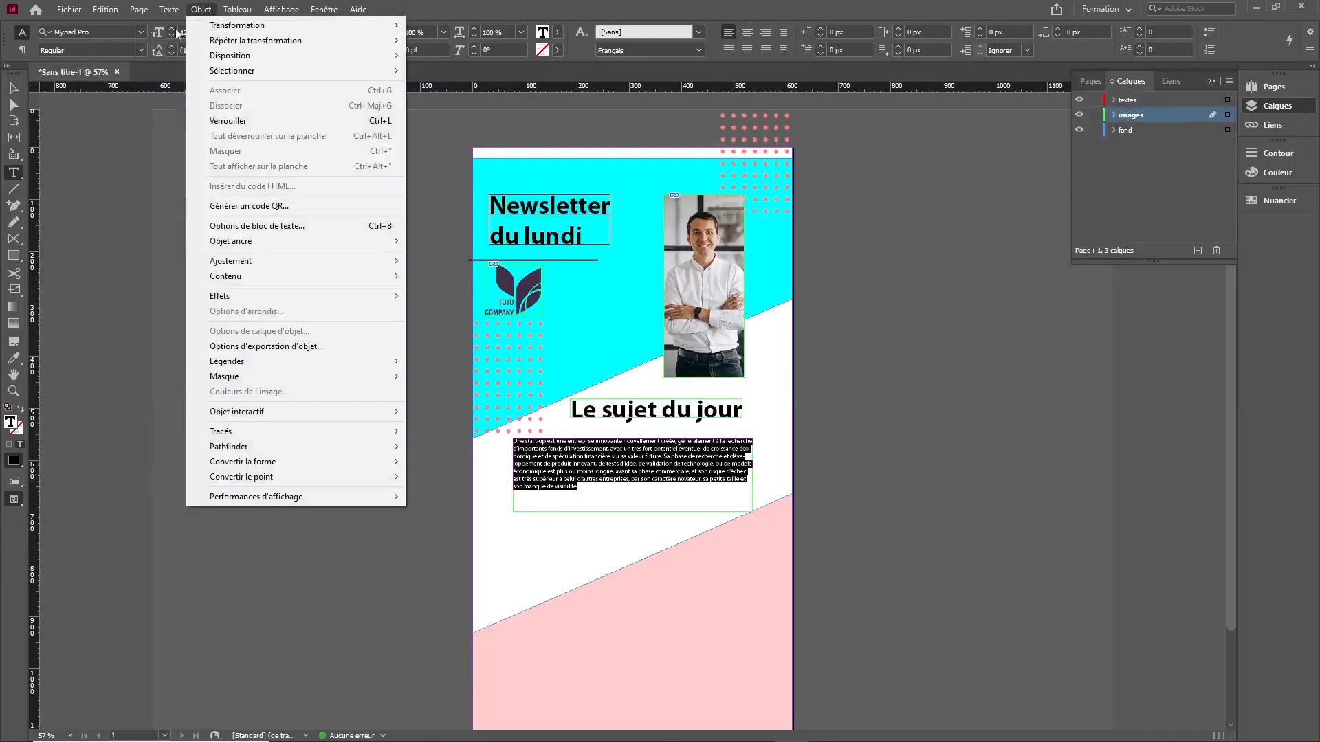
{"action": "left_click", "coordinate": [235, 227]}
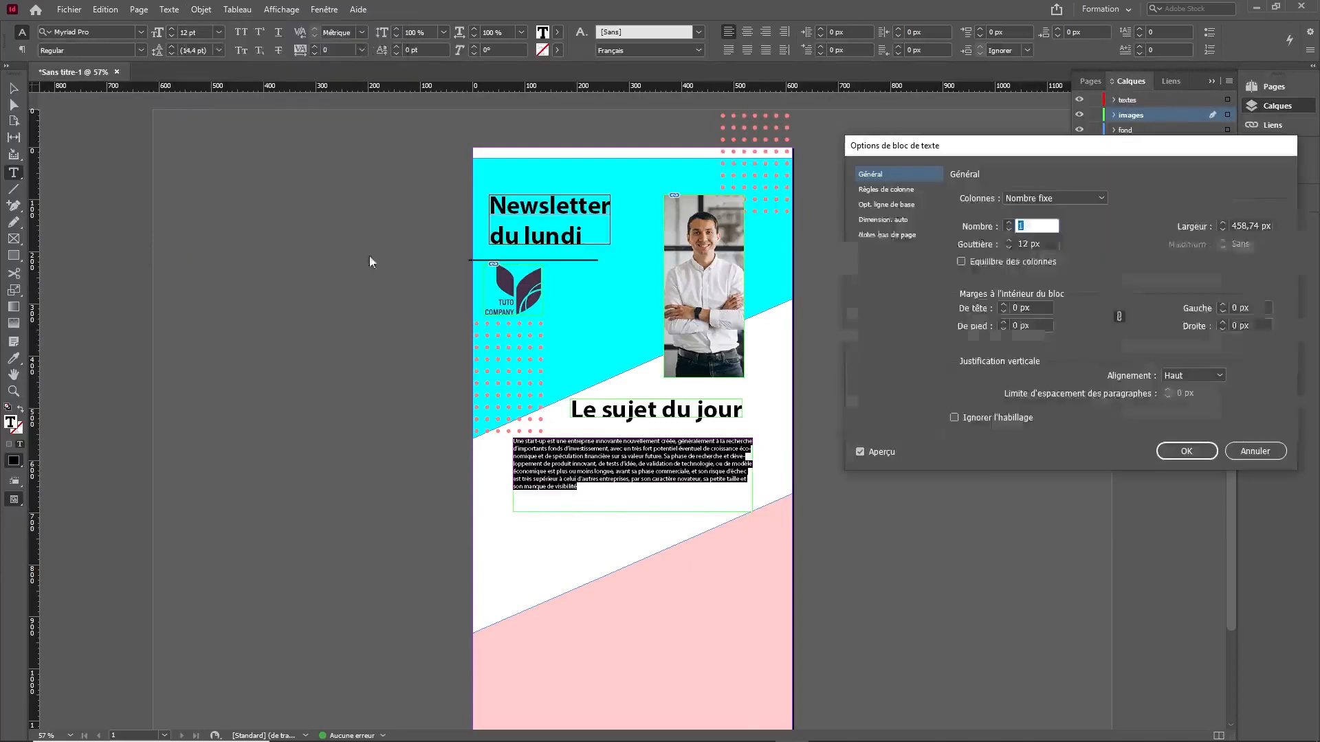
{"action": "left_click", "coordinate": [1008, 223]}
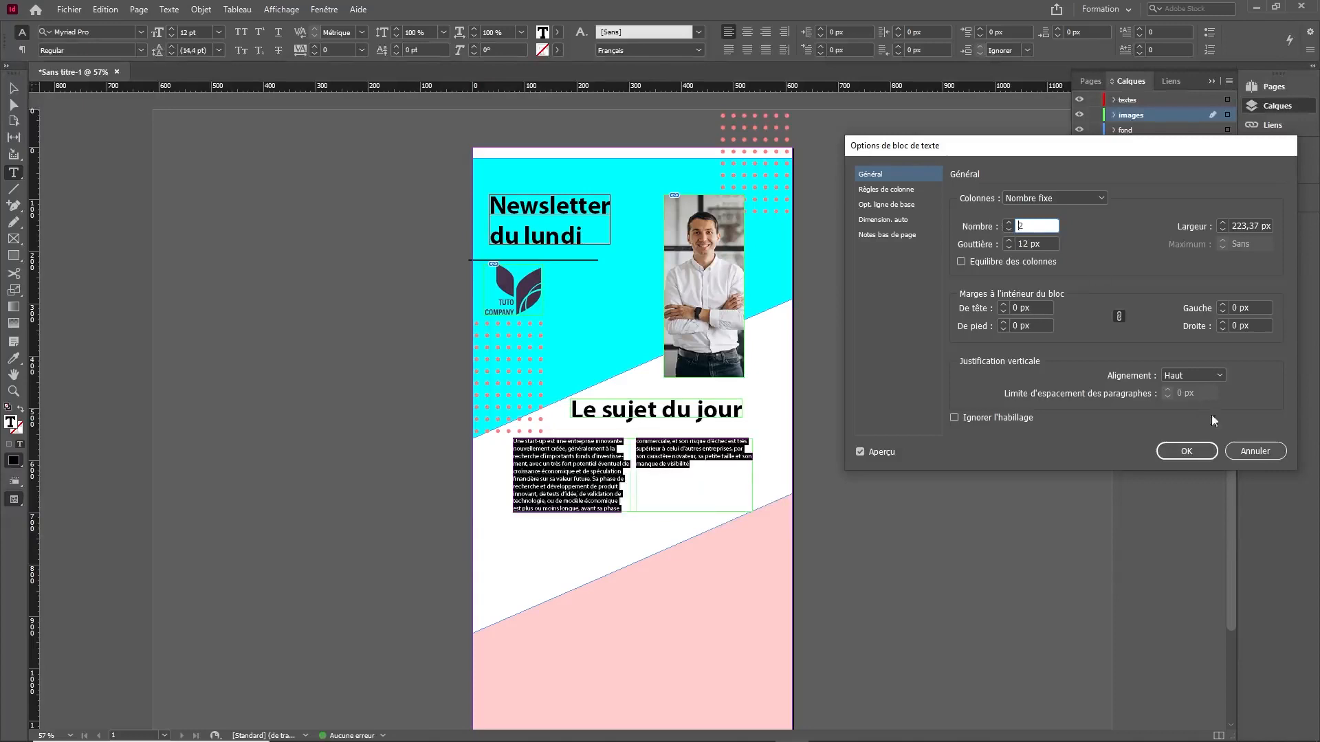
{"action": "left_click", "coordinate": [1185, 451]}
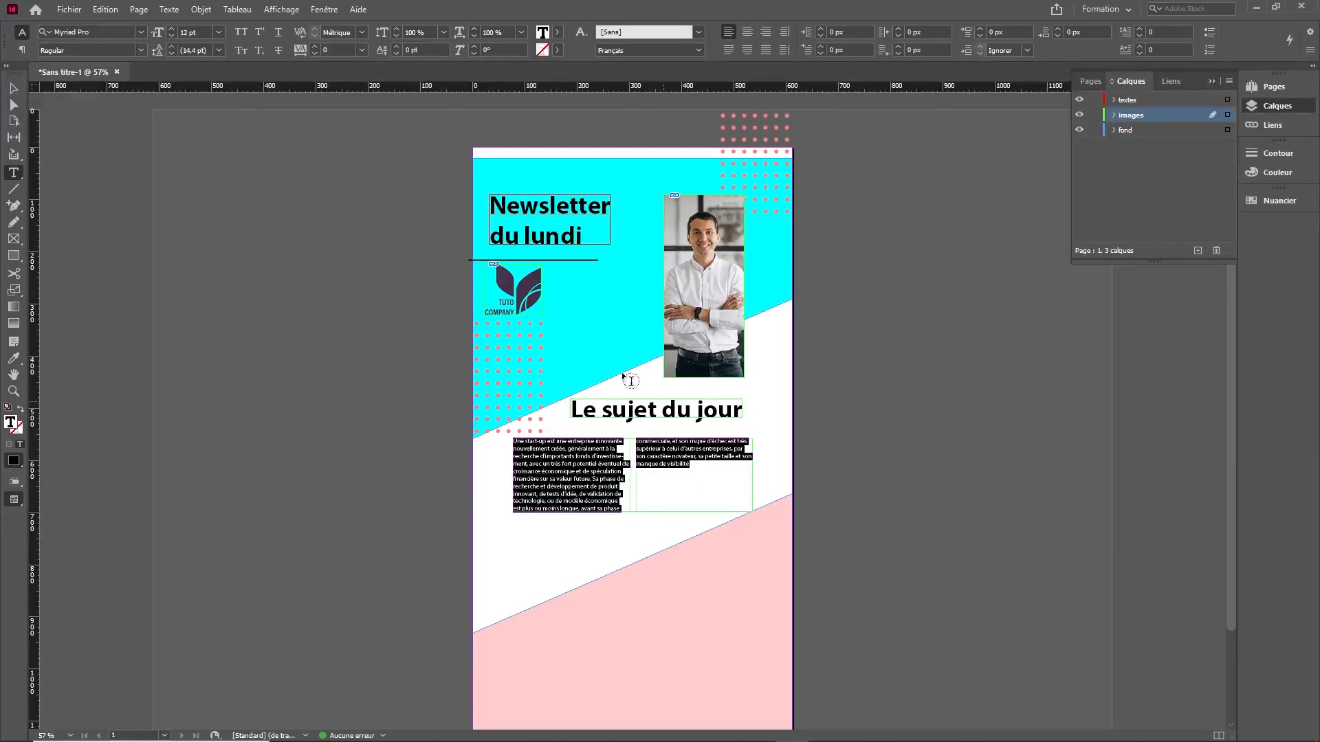
Step: Set the start-up paragraph under the heading to Italic at 15 pt and preview the layout
{"action": "left_click", "coordinate": [171, 29]}
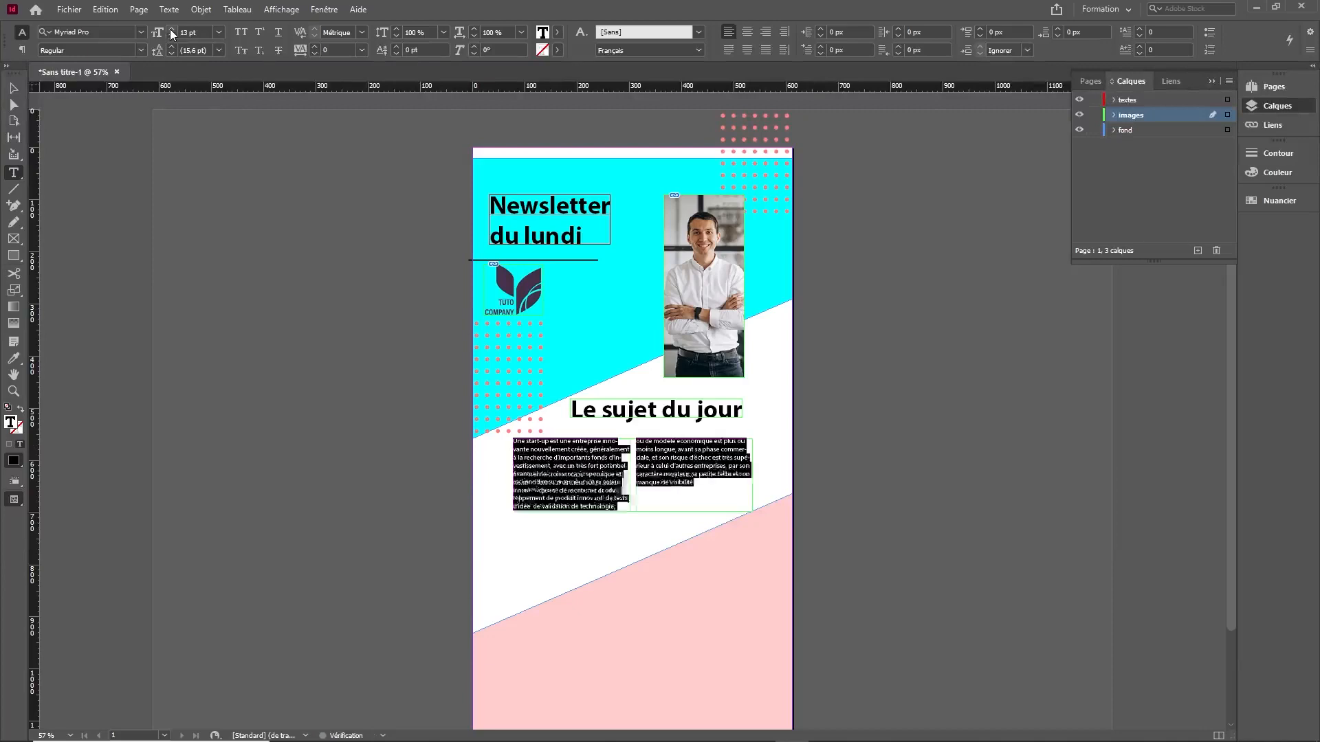
{"action": "left_click", "coordinate": [170, 29]}
{"action": "left_click", "coordinate": [137, 51]}
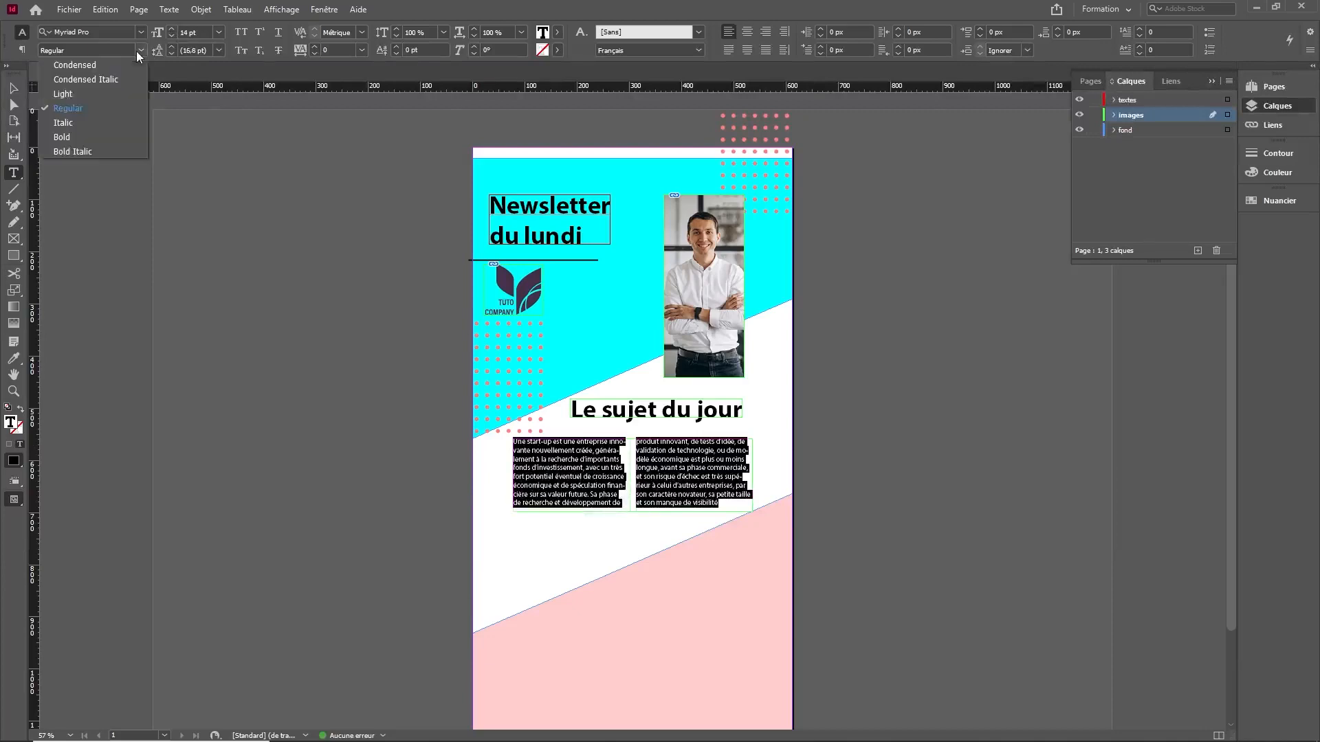
{"action": "left_click", "coordinate": [101, 125]}
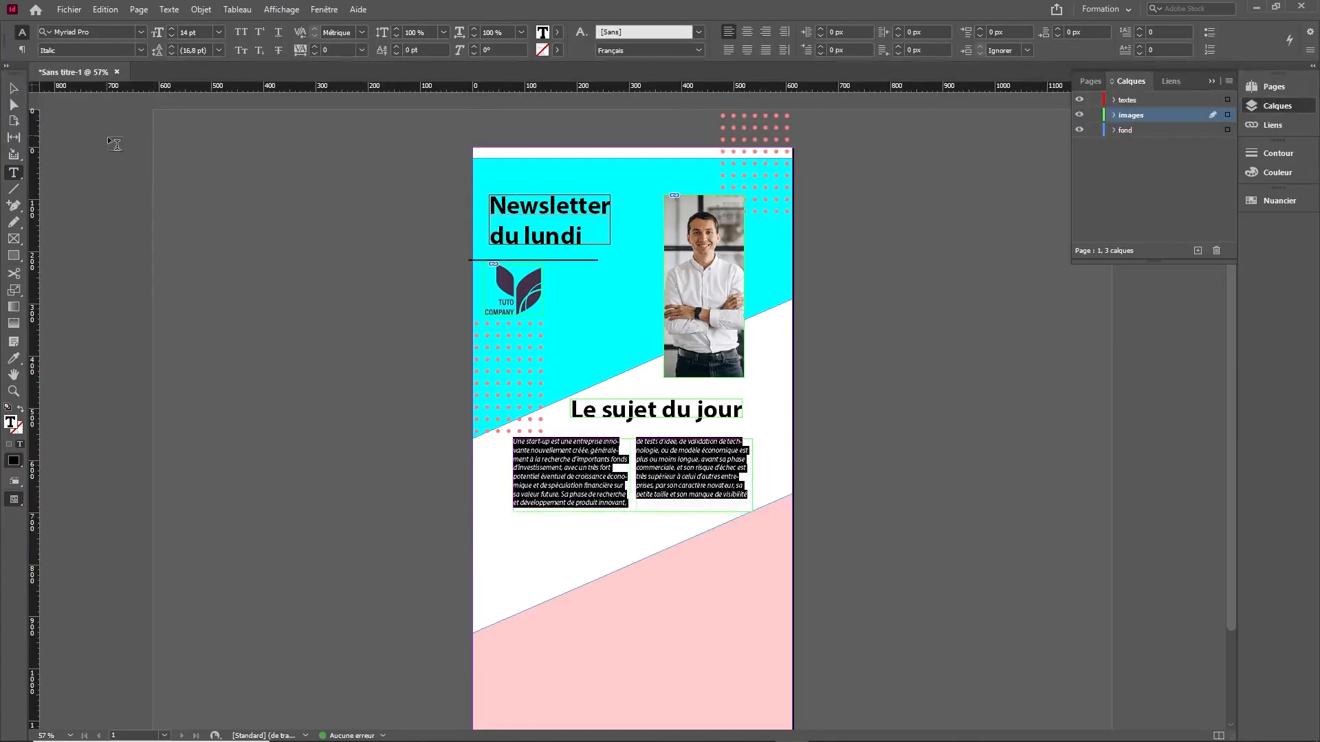
{"action": "left_click", "coordinate": [171, 28]}
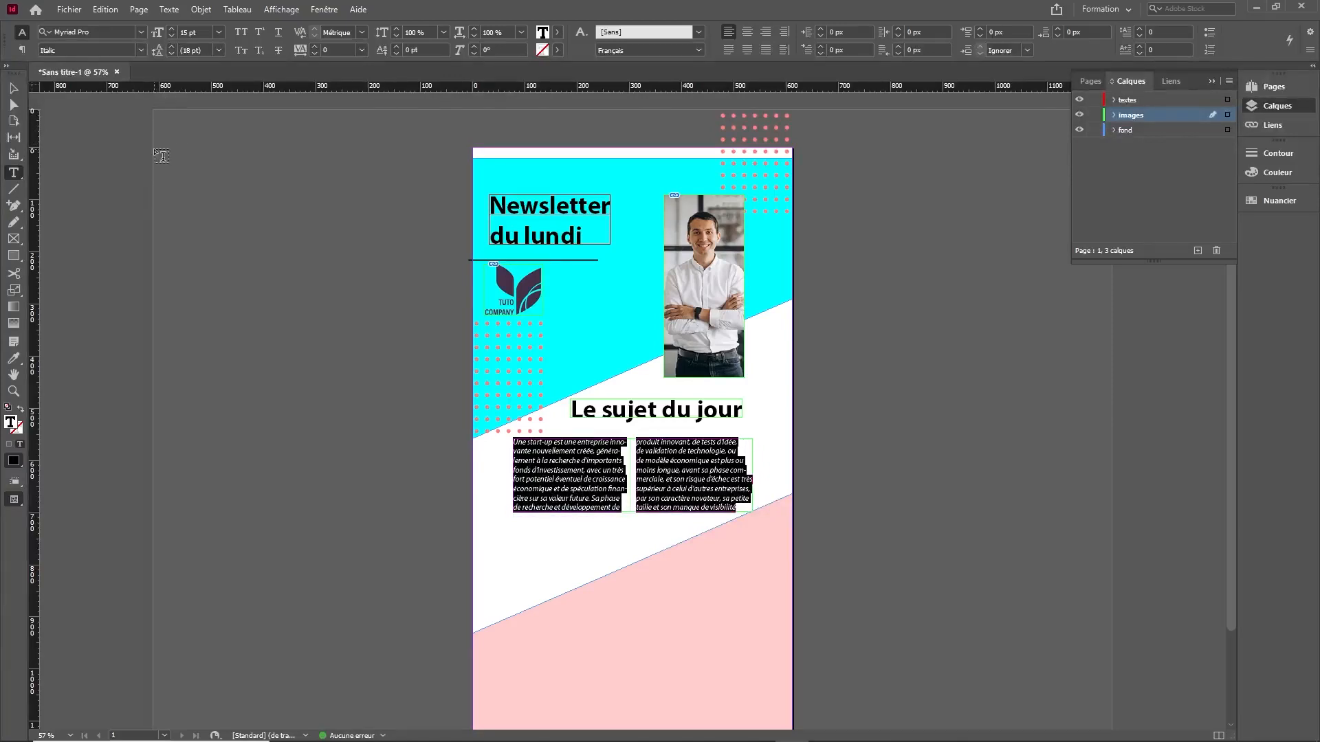
{"action": "key", "text": "Escape"}
{"action": "left_click", "coordinate": [249, 253]}
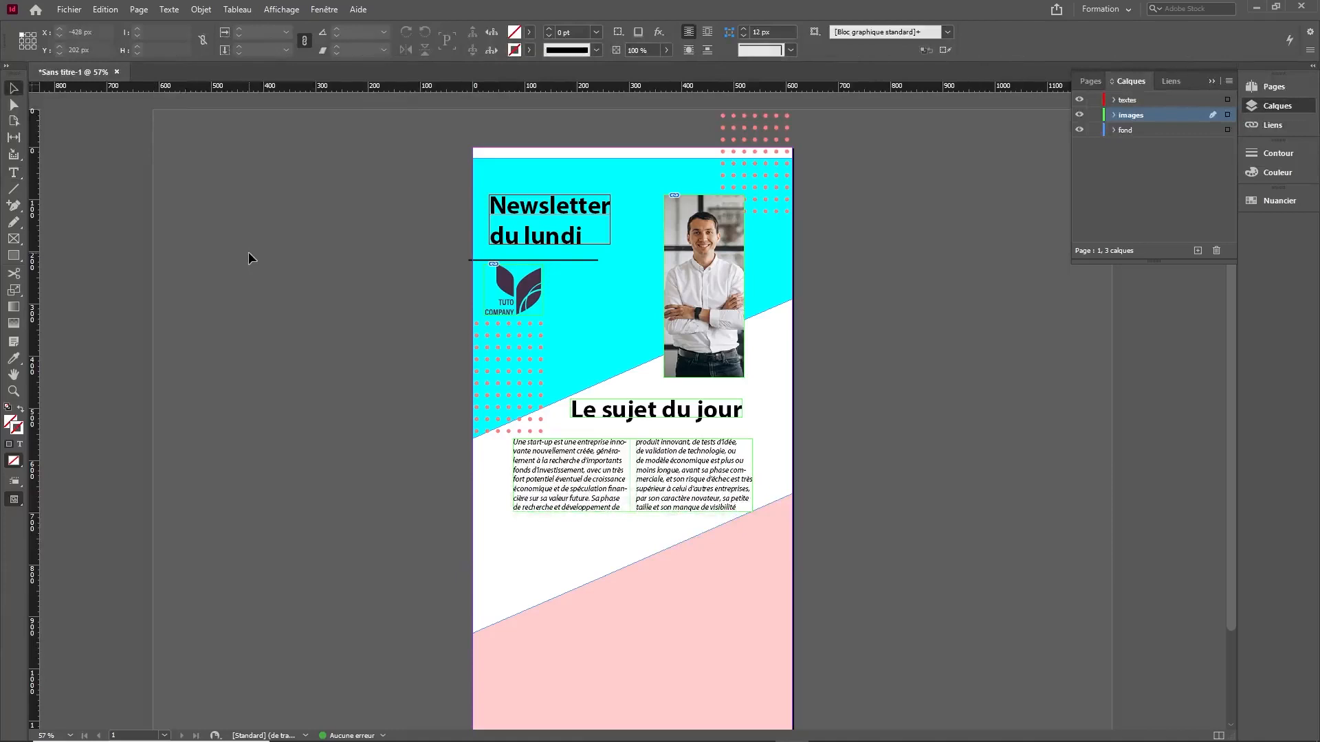
{"action": "key", "text": "w"}
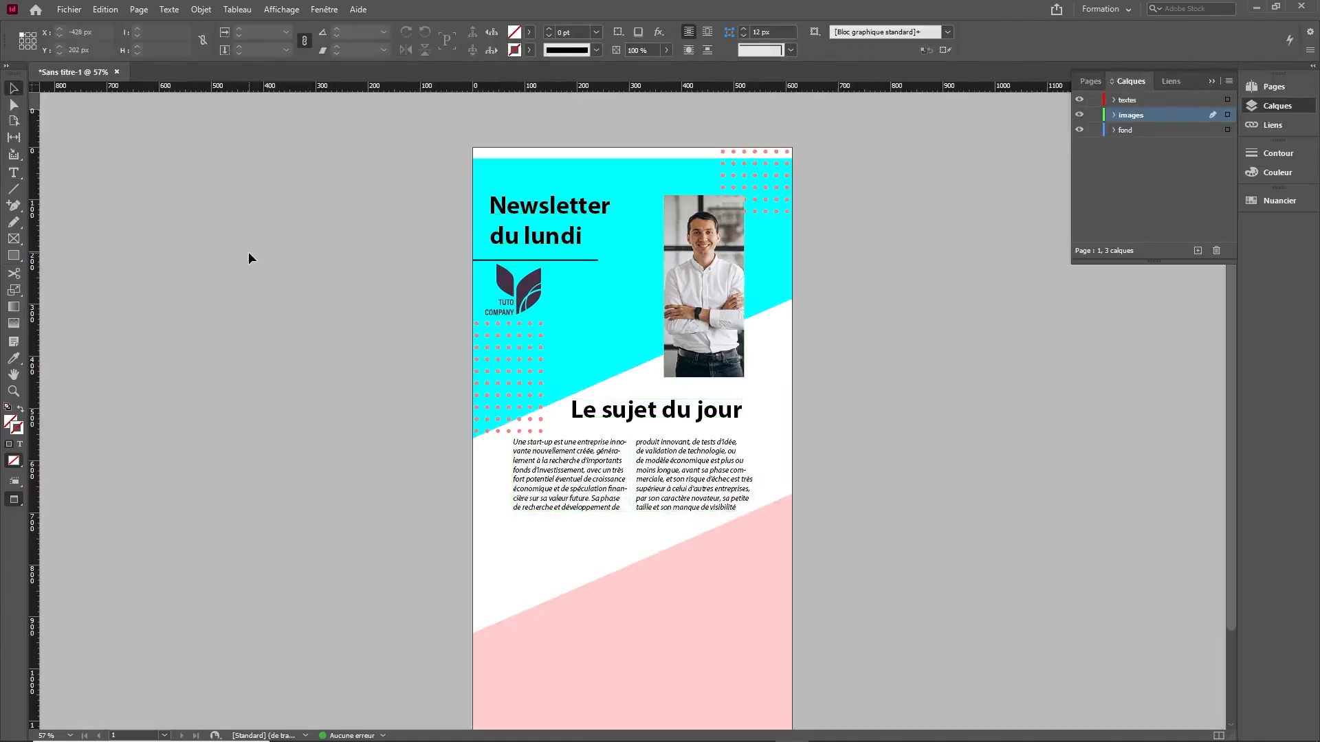
{"action": "key", "text": "w"}
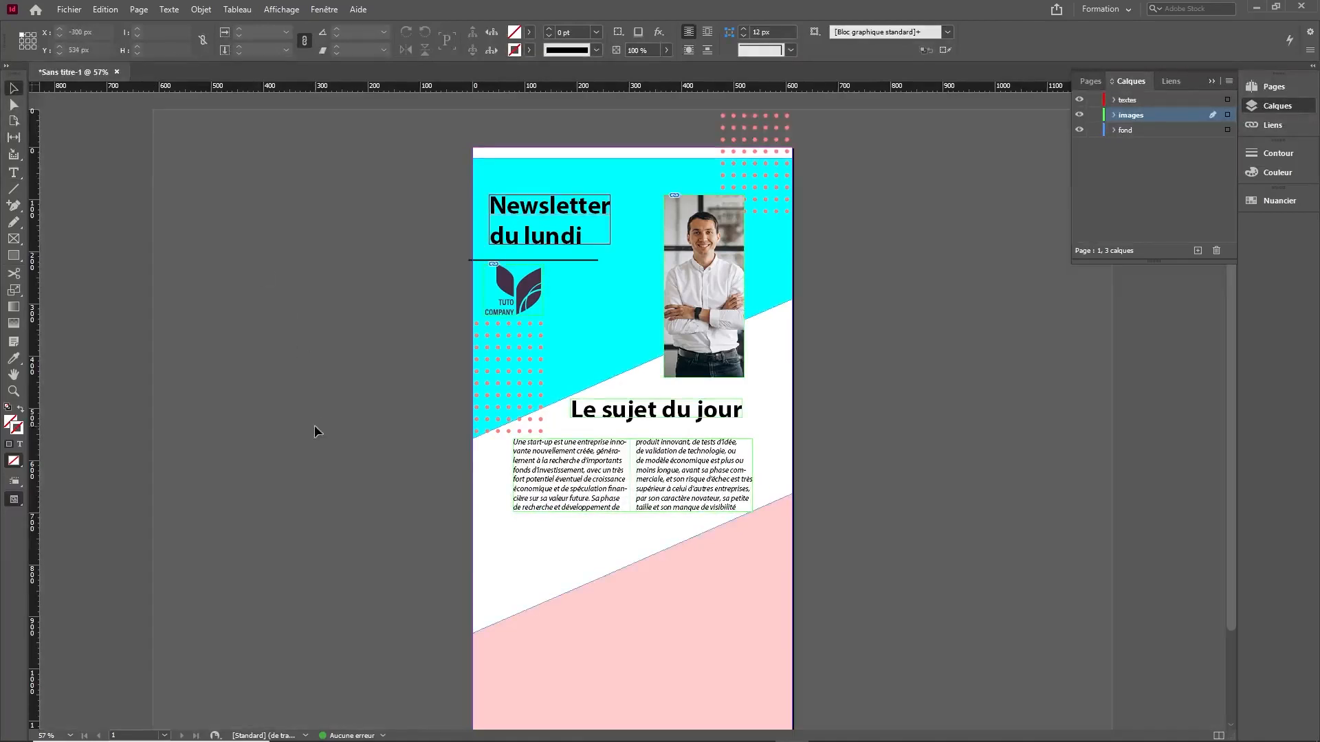
Step: Place vertical guides at X 32 px along the title's edge and at about 519,8 px along the portrait's outer edge
{"action": "scroll", "coordinate": [350, 443], "scroll_direction": "down", "scroll_amount": 2}
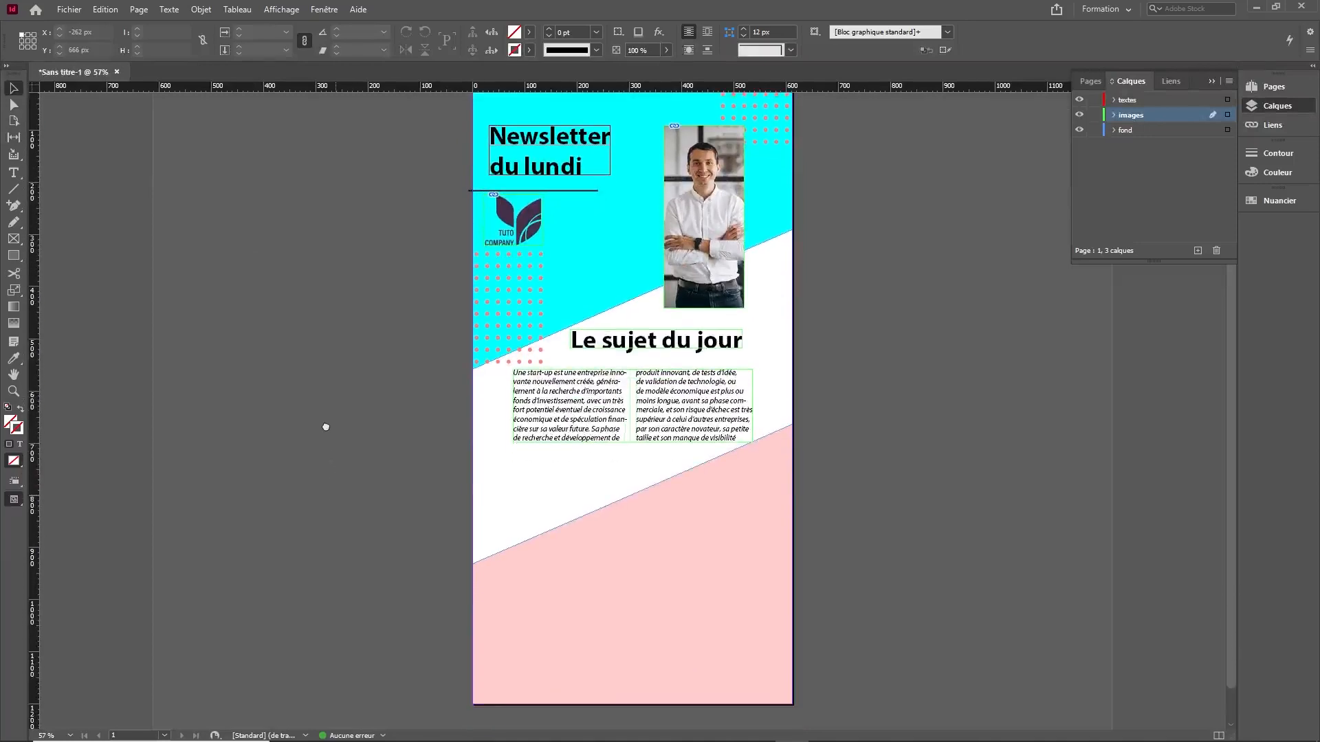
{"action": "scroll", "coordinate": [326, 427], "scroll_direction": "up", "scroll_amount": 1}
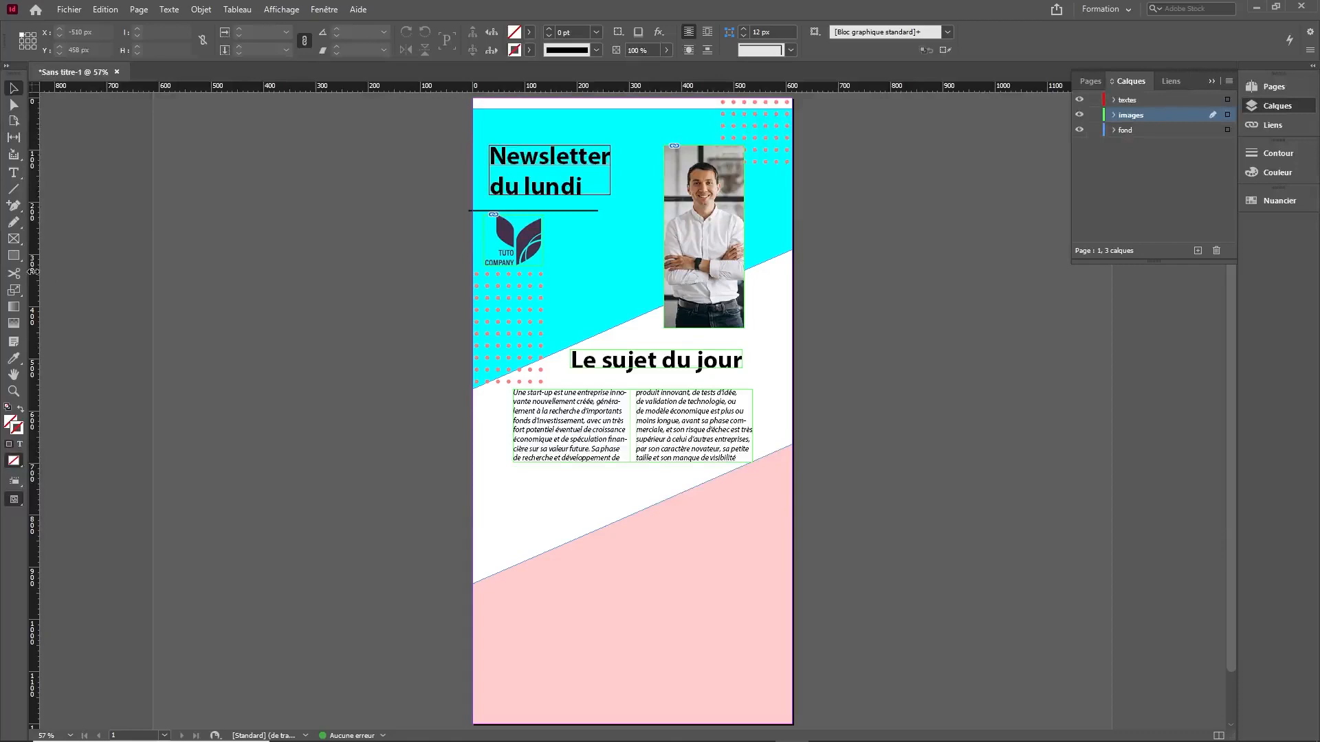
{"action": "left_click_drag", "start_coordinate": [32, 272], "coordinate": [489, 324]}
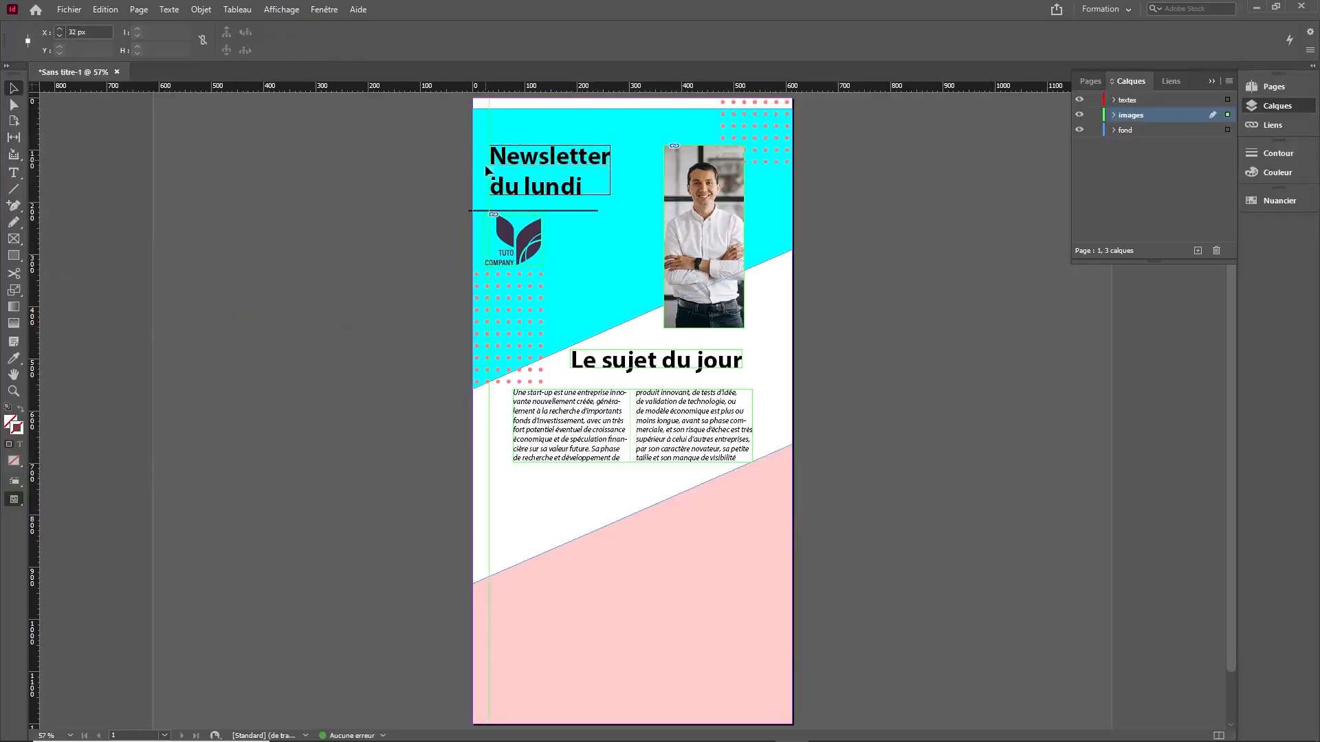
{"action": "left_click_drag", "start_coordinate": [32, 275], "coordinate": [743, 294]}
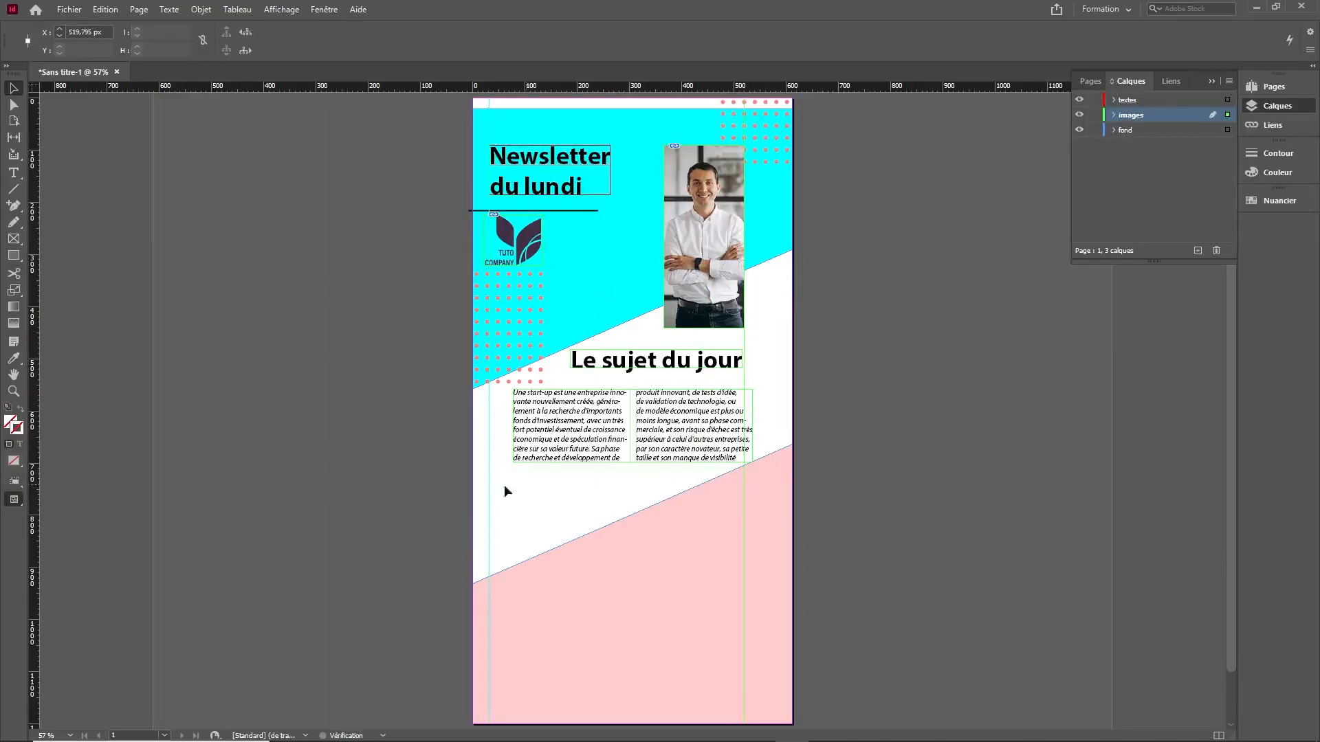
Step: Draw an image frame about 488 × 164 px between the guides below the paragraph and place young-happy-woman-with-backpack-raising-hand-enjoy-with-nature.jpg in it
{"action": "left_click", "coordinate": [8, 239]}
{"action": "left_click_drag", "start_coordinate": [489, 479], "coordinate": [745, 565]}
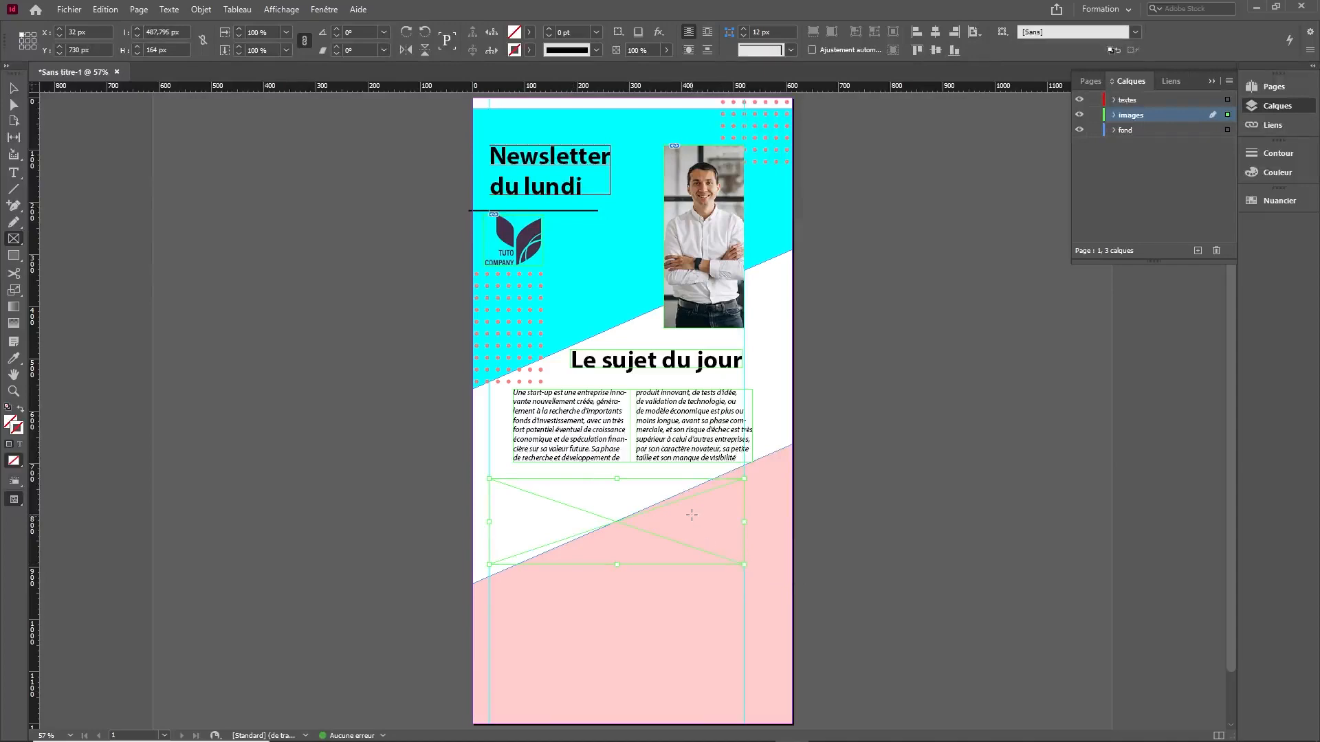
{"action": "key", "text": "ctrl+d"}
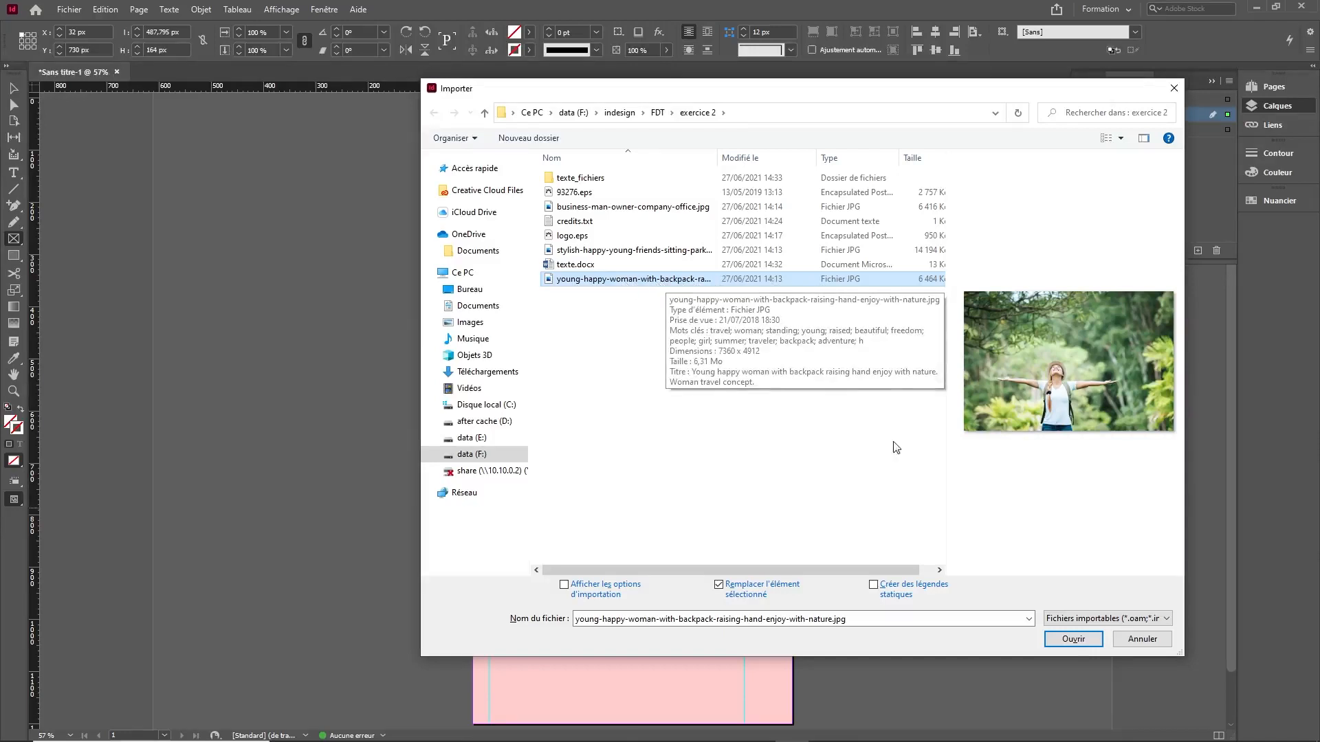
{"action": "left_click", "coordinate": [1073, 641]}
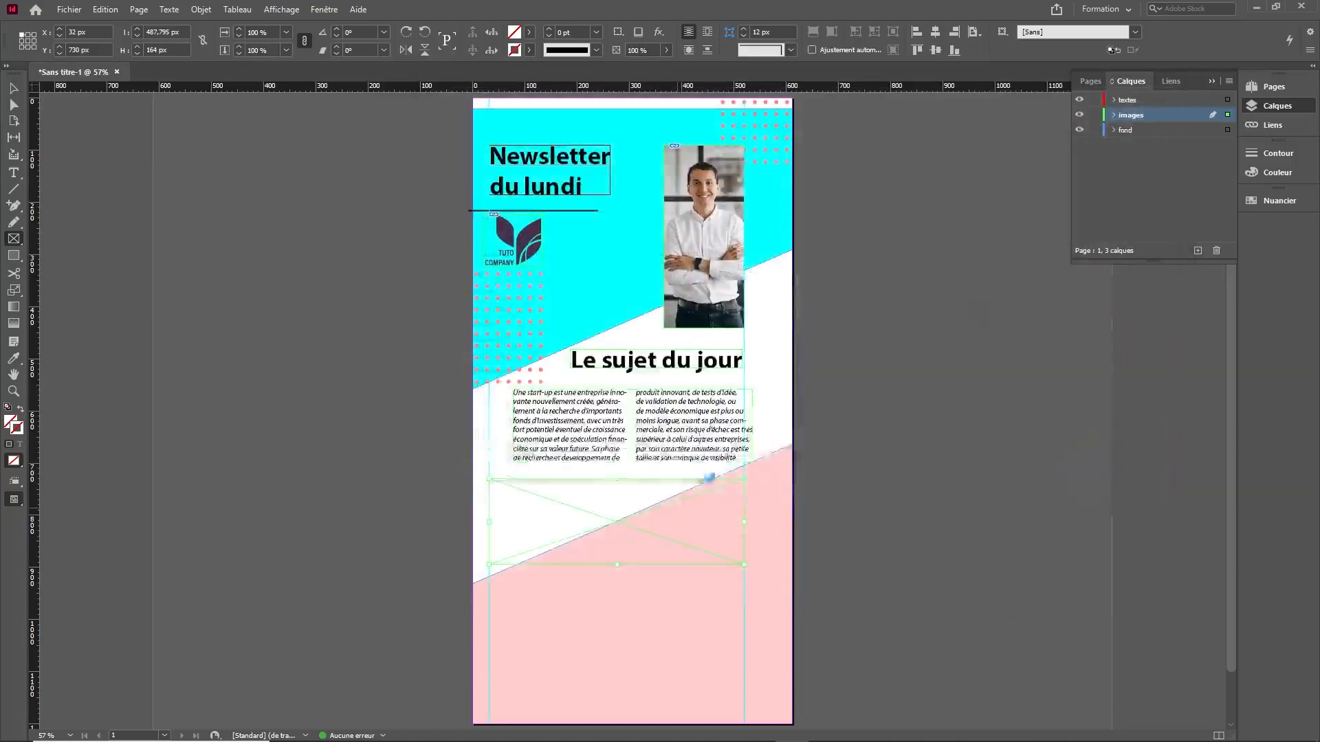
Step: Fill the frame proportionally with the woman's photo and shift the image upward inside it to show her head and torso
{"action": "left_click", "coordinate": [813, 32]}
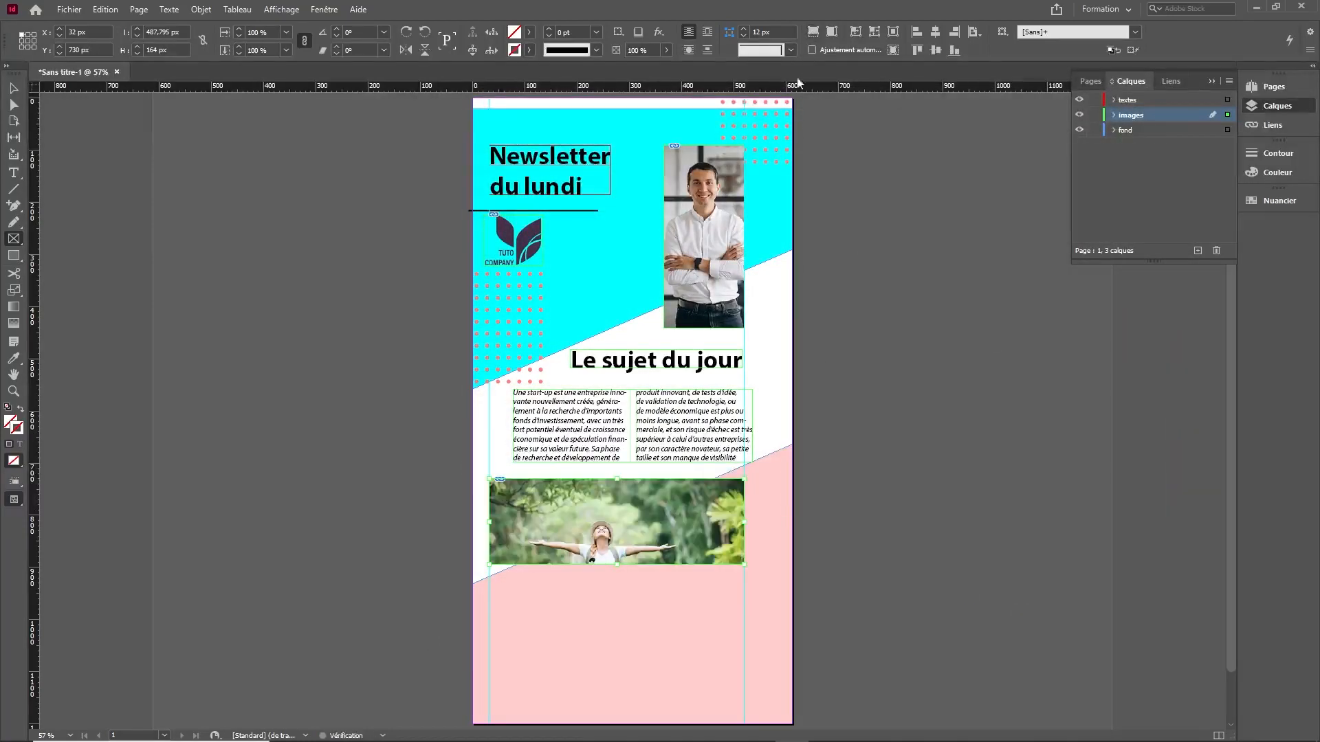
{"action": "key", "text": "v"}
{"action": "left_click_drag", "start_coordinate": [611, 522], "coordinate": [609, 484]}
{"action": "left_click", "coordinate": [361, 444]}
Step: Draw a text frame about 434 × 120 px below the woman's photo and paste in the second start-up paragraph copied from Word
{"action": "scroll", "coordinate": [361, 444], "scroll_direction": "down", "scroll_amount": 1}
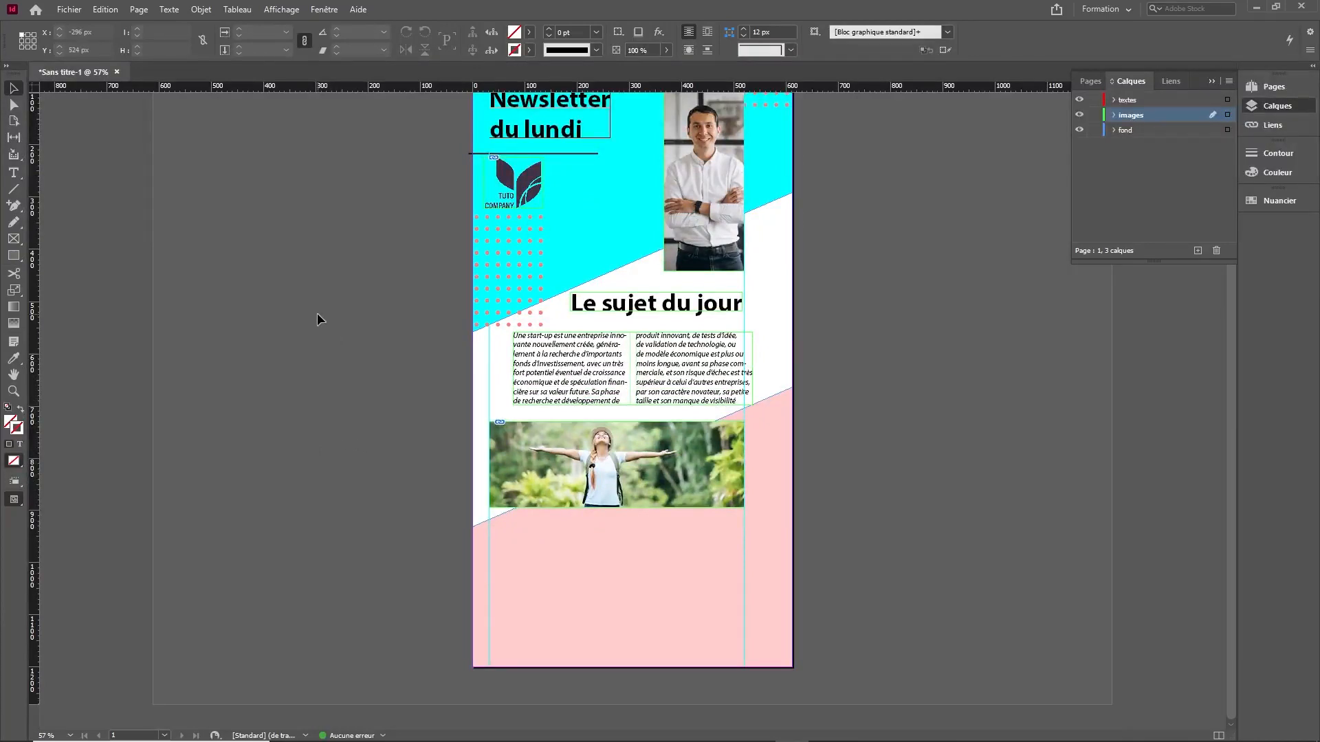
{"action": "key", "text": "t"}
{"action": "left_click_drag", "start_coordinate": [211, 373], "coordinate": [442, 468]}
{"action": "key", "text": "Escape"}
{"action": "left_click_drag", "start_coordinate": [213, 404], "coordinate": [506, 545]}
{"action": "left_click_drag", "start_coordinate": [737, 561], "coordinate": [731, 562]}
{"action": "left_click_drag", "start_coordinate": [618, 608], "coordinate": [618, 576]}
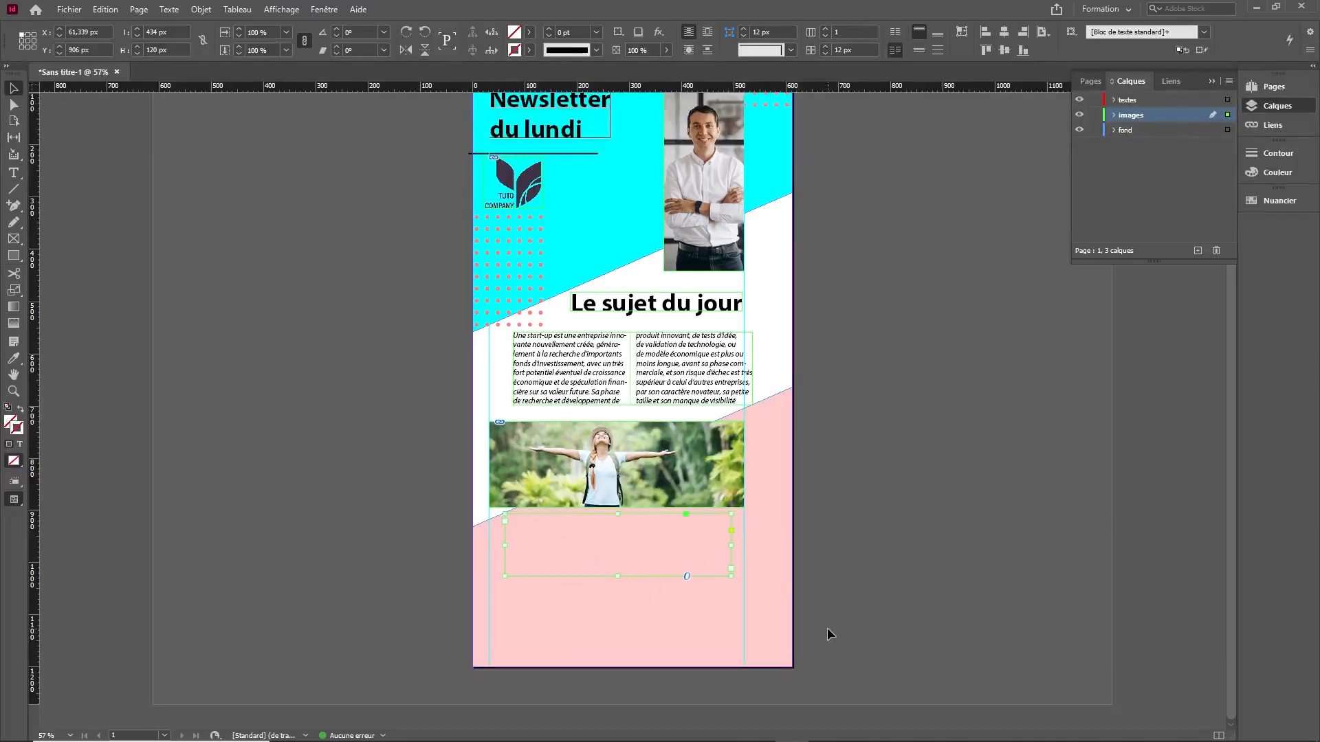
{"action": "left_click_drag", "start_coordinate": [634, 249], "coordinate": [21, 234]}
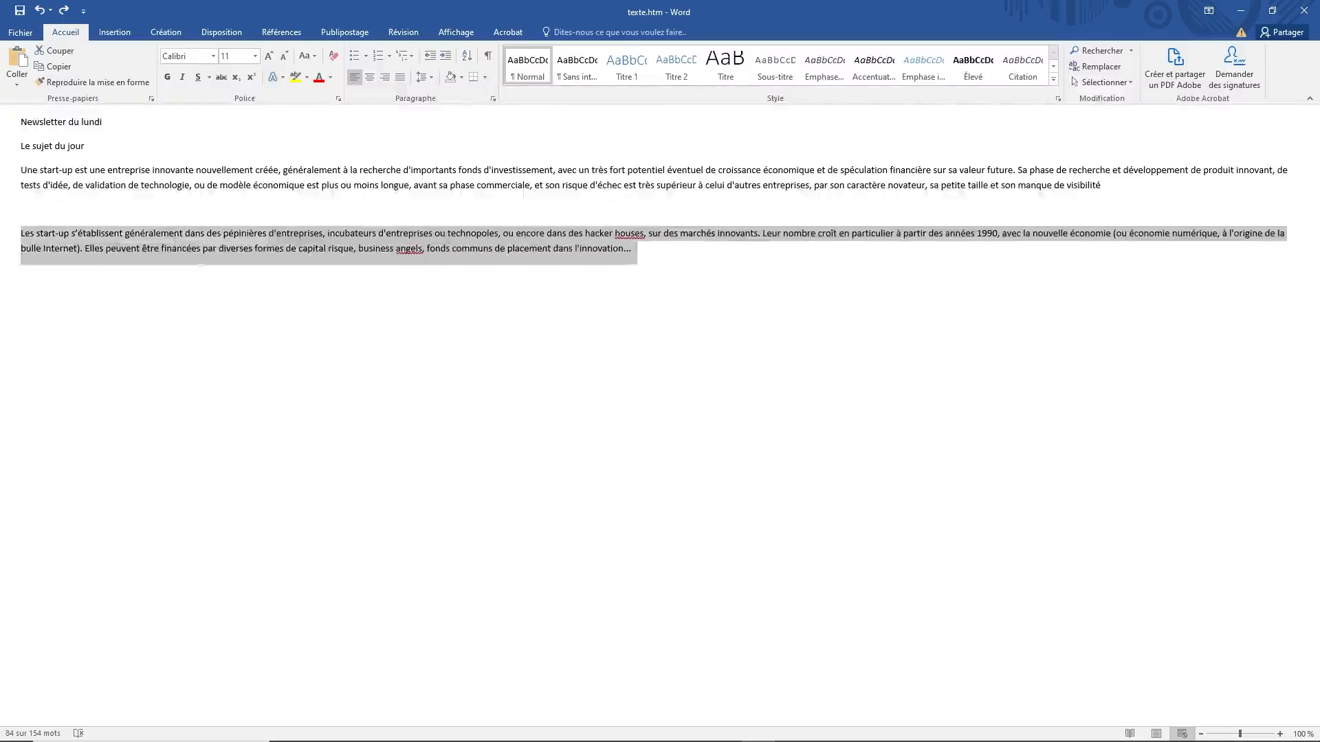
{"action": "key", "text": "ctrl+v"}
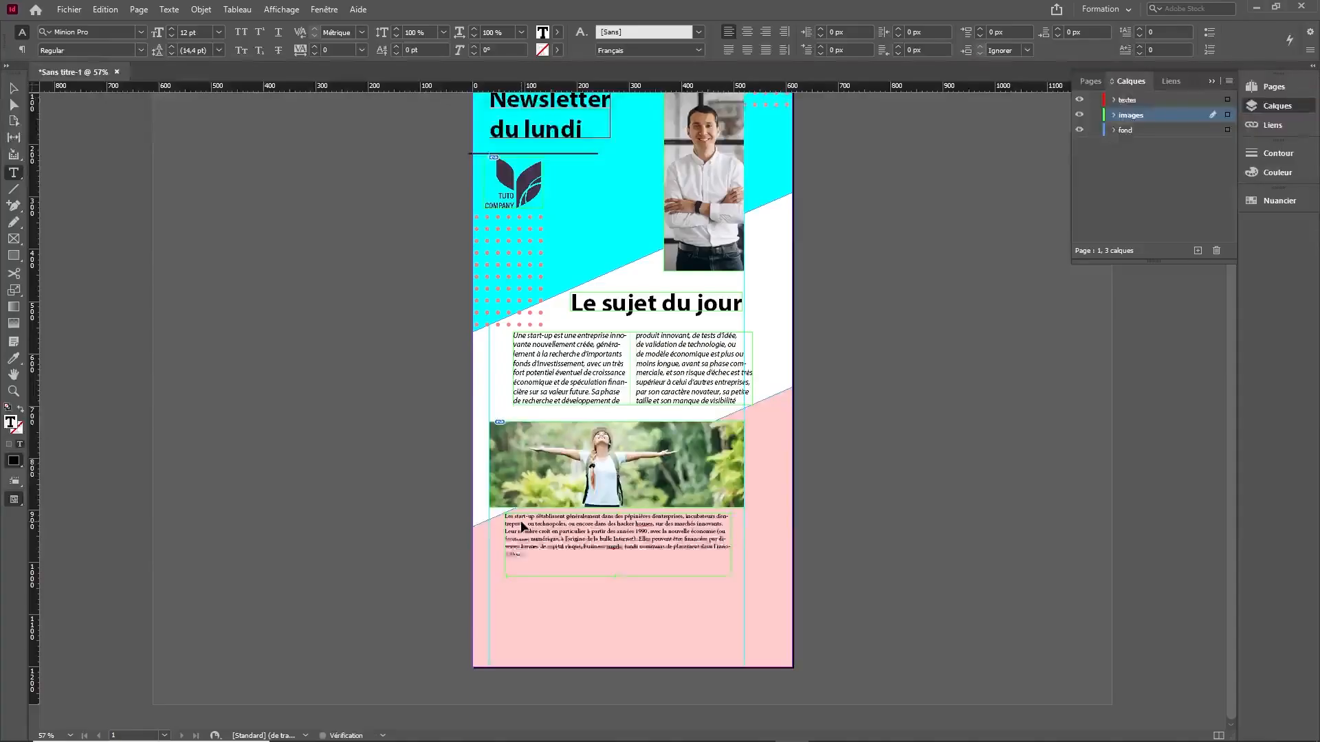
Step: Format the second start-up paragraph in Myriad Pro Italic at 15 pt
{"action": "key", "text": "ctrl+a"}
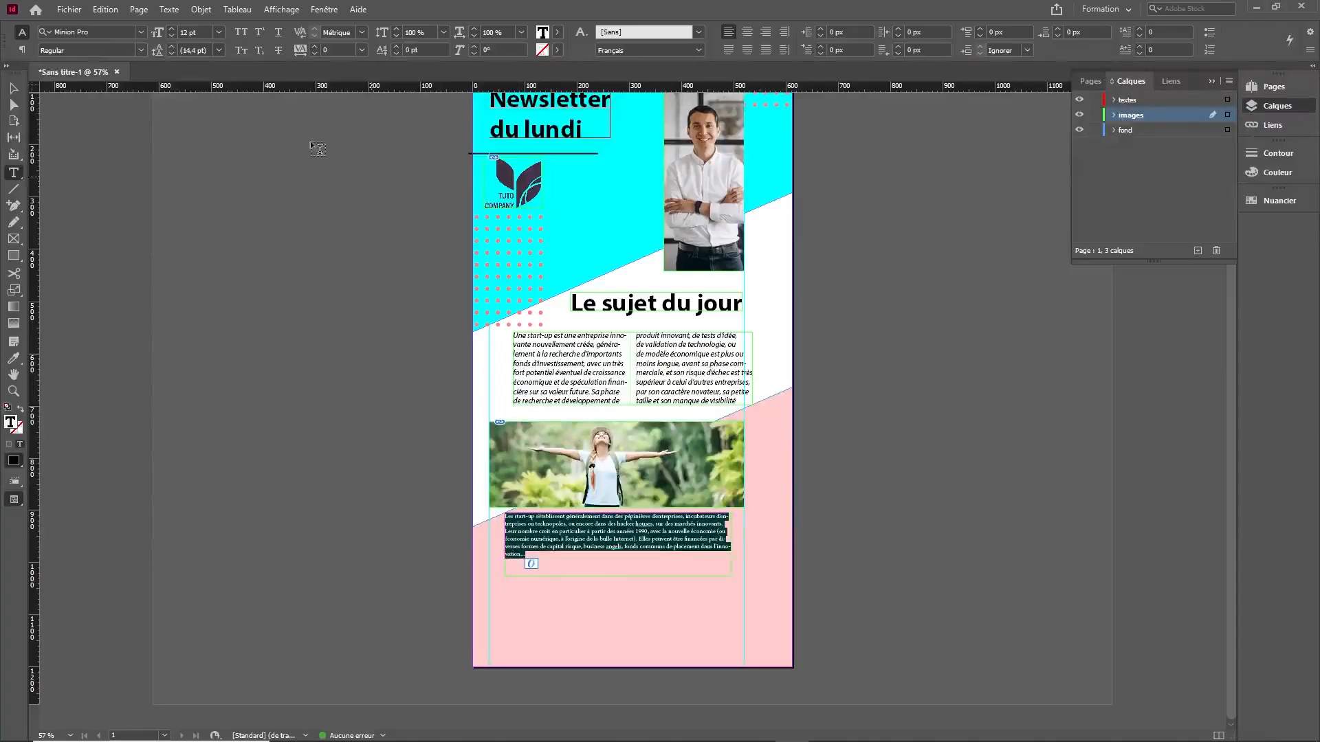
{"action": "left_click", "coordinate": [140, 31]}
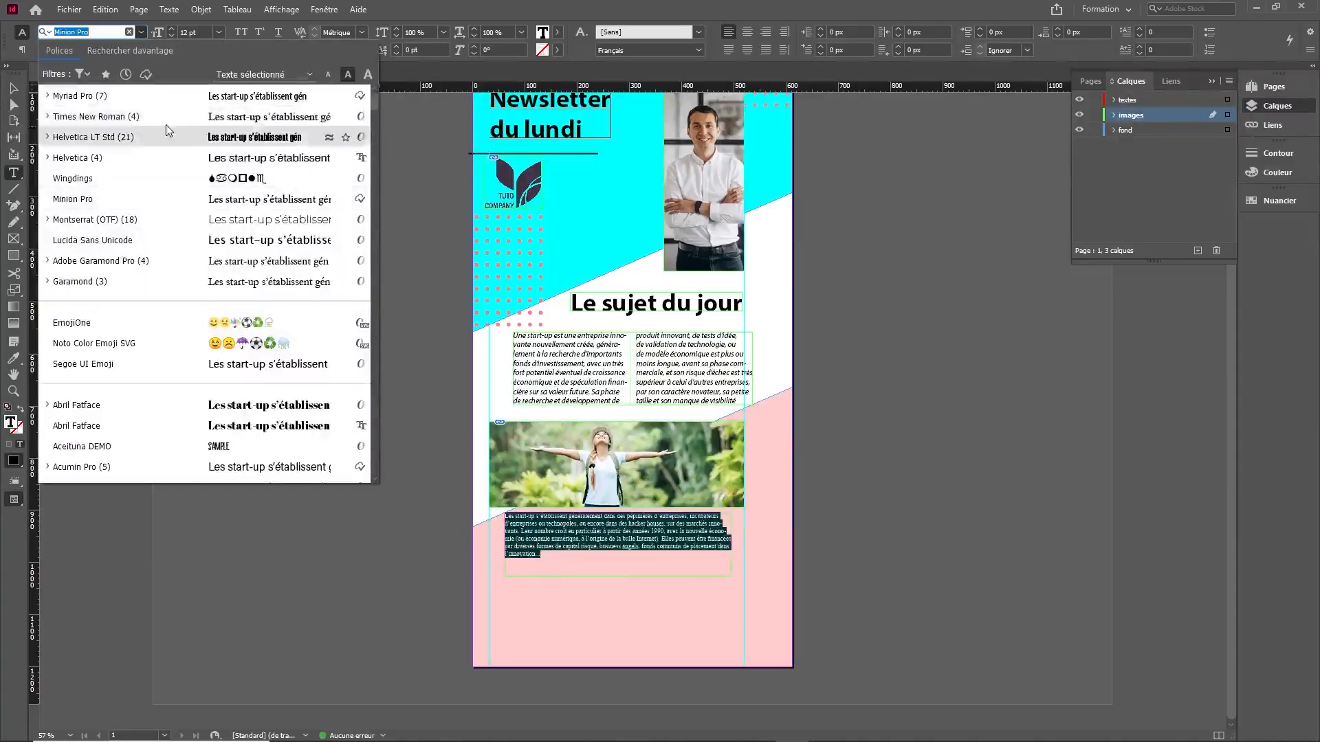
{"action": "left_click", "coordinate": [88, 100]}
{"action": "left_click", "coordinate": [140, 49]}
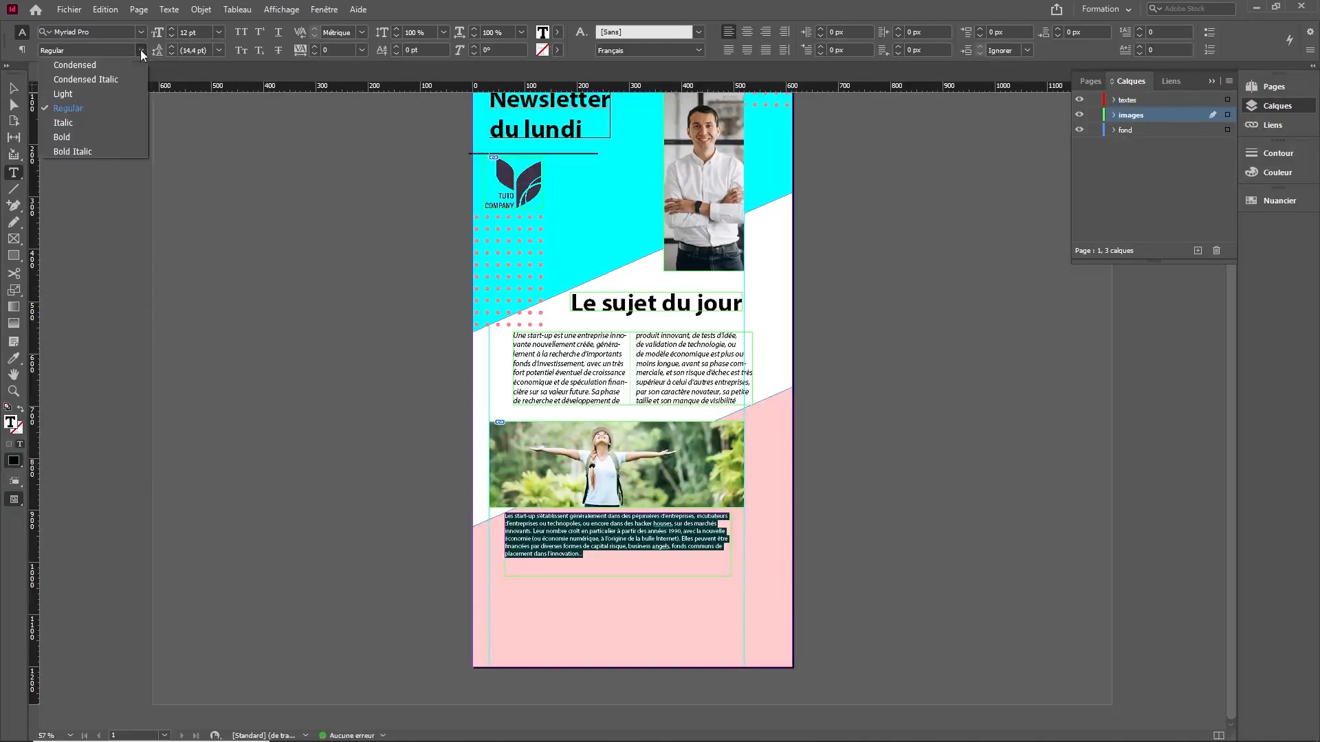
{"action": "left_click", "coordinate": [80, 119]}
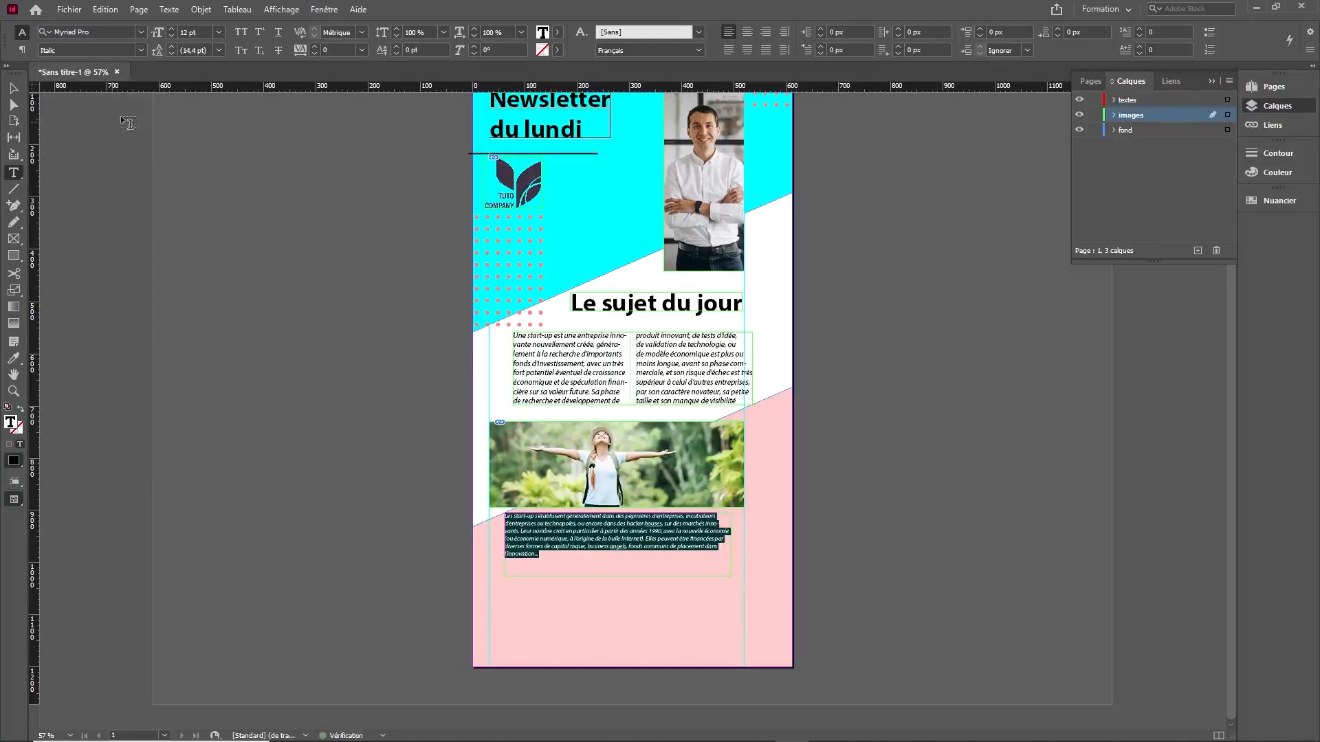
{"action": "left_click", "coordinate": [171, 29]}
{"action": "left_click", "coordinate": [171, 28]}
{"action": "left_click", "coordinate": [171, 27]}
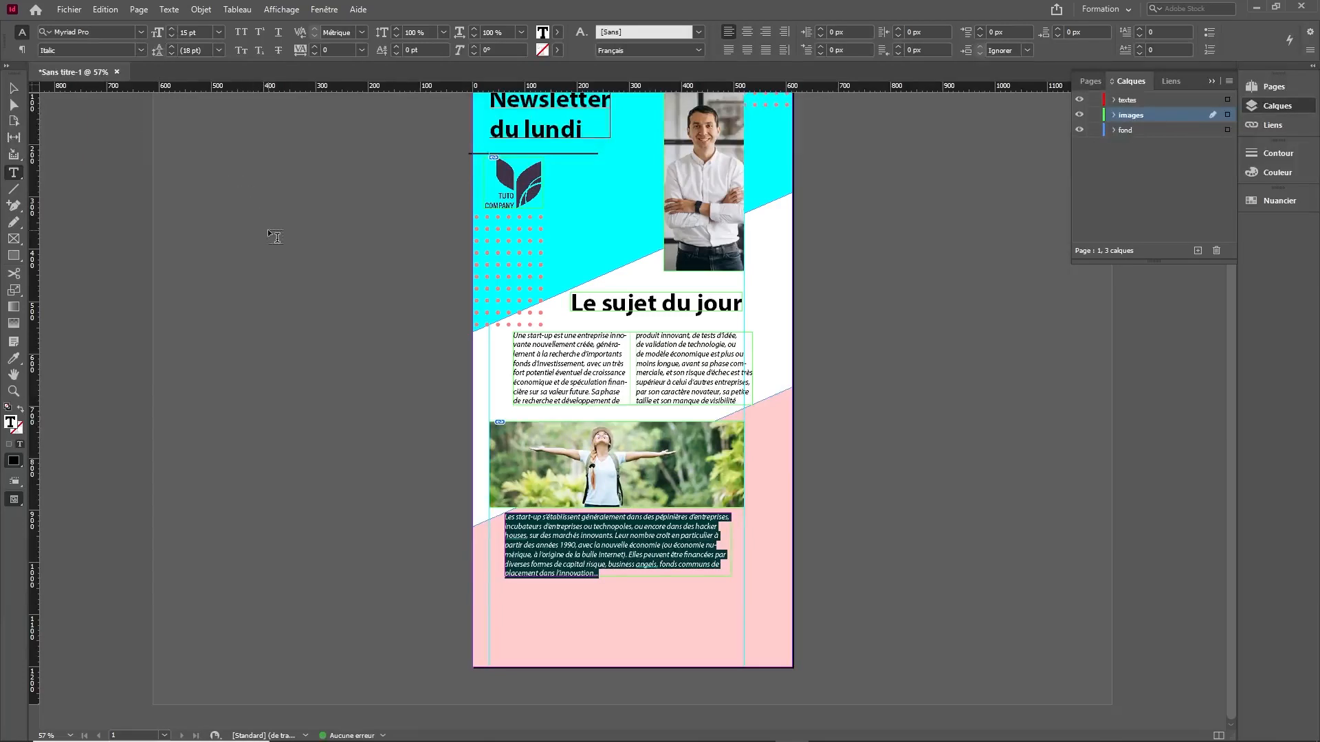
{"action": "key", "text": "Escape"}
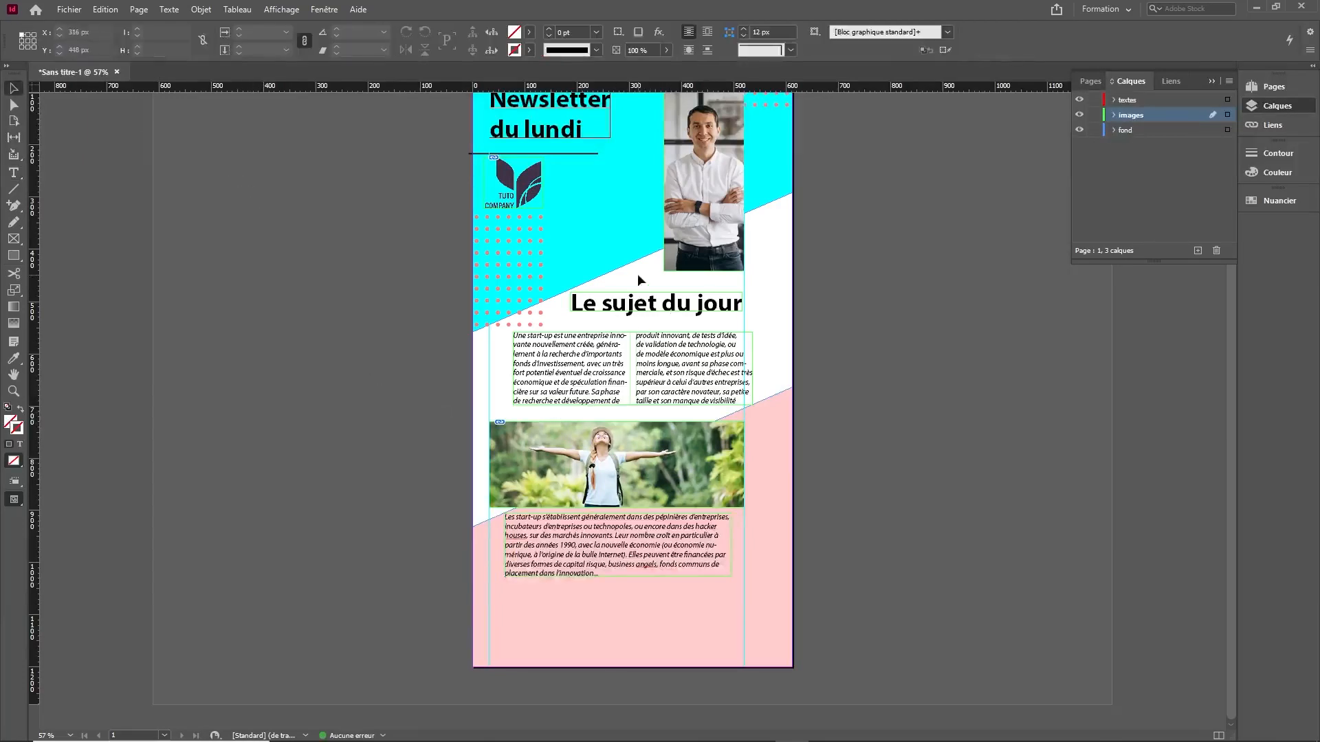
Step: Move the "Le sujet du jour" heading and both start-up paragraphs to the textes layer
{"action": "left_click", "coordinate": [677, 311]}
{"action": "left_click", "coordinate": [680, 385], "text": "shift"}
{"action": "left_click", "coordinate": [690, 537], "text": "shift"}
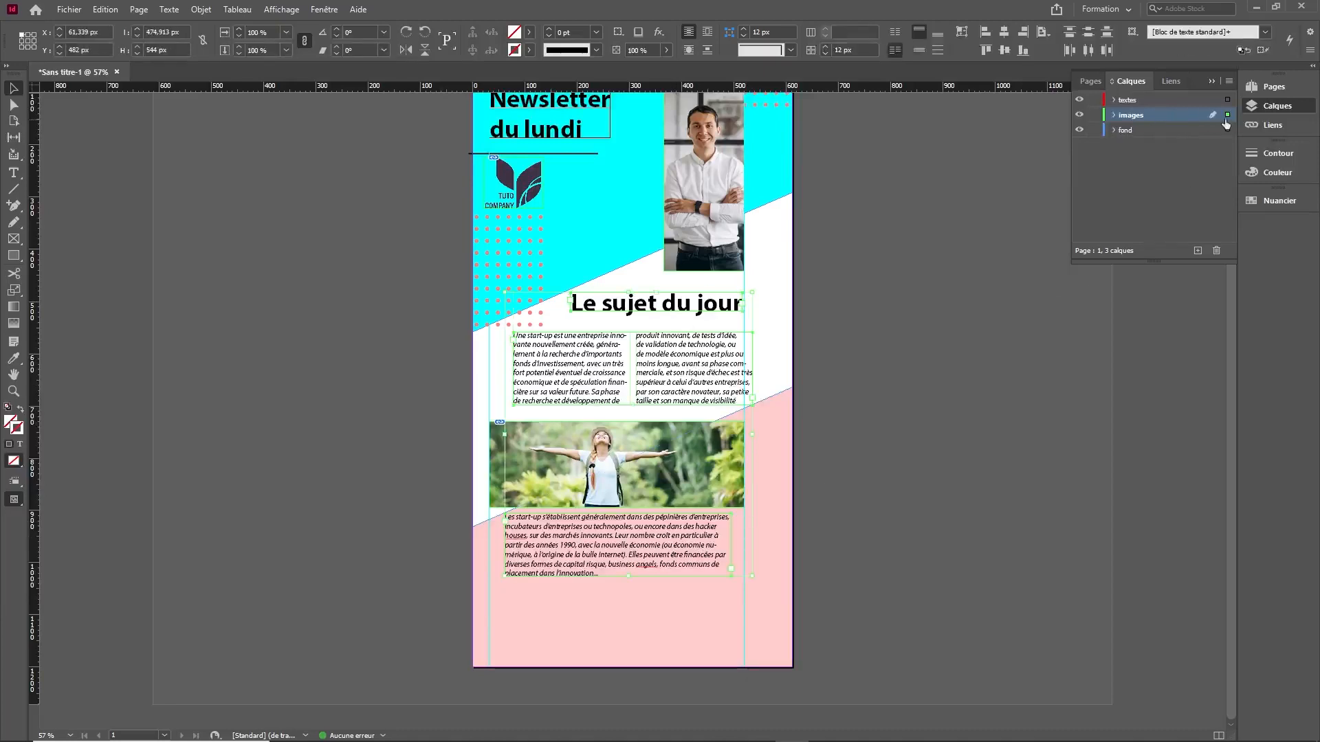
{"action": "left_click_drag", "start_coordinate": [1228, 117], "coordinate": [1228, 100]}
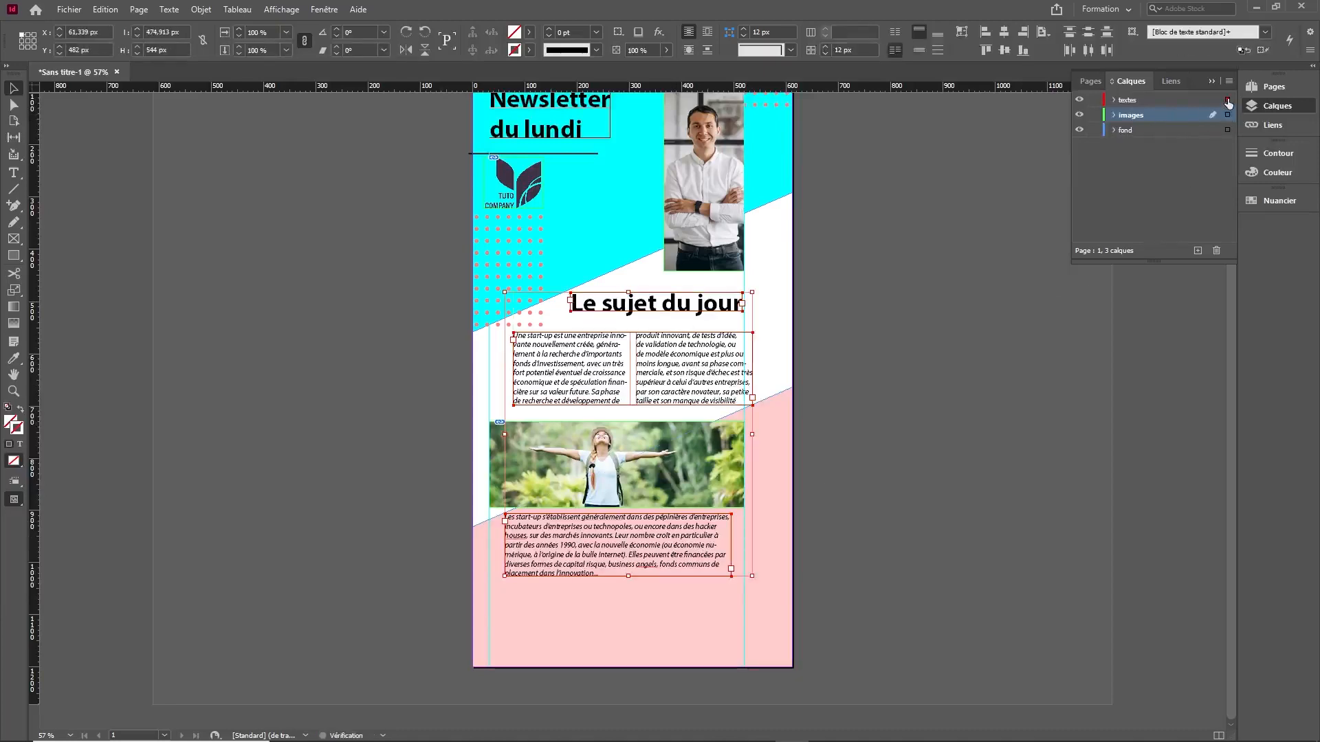
{"action": "left_click", "coordinate": [960, 298]}
Step: Duplicate the upper dotted grid beside the second paragraph at about X 512 px, Y 906 px, and shorten the copy to 120 px high
{"action": "key", "text": "space"}
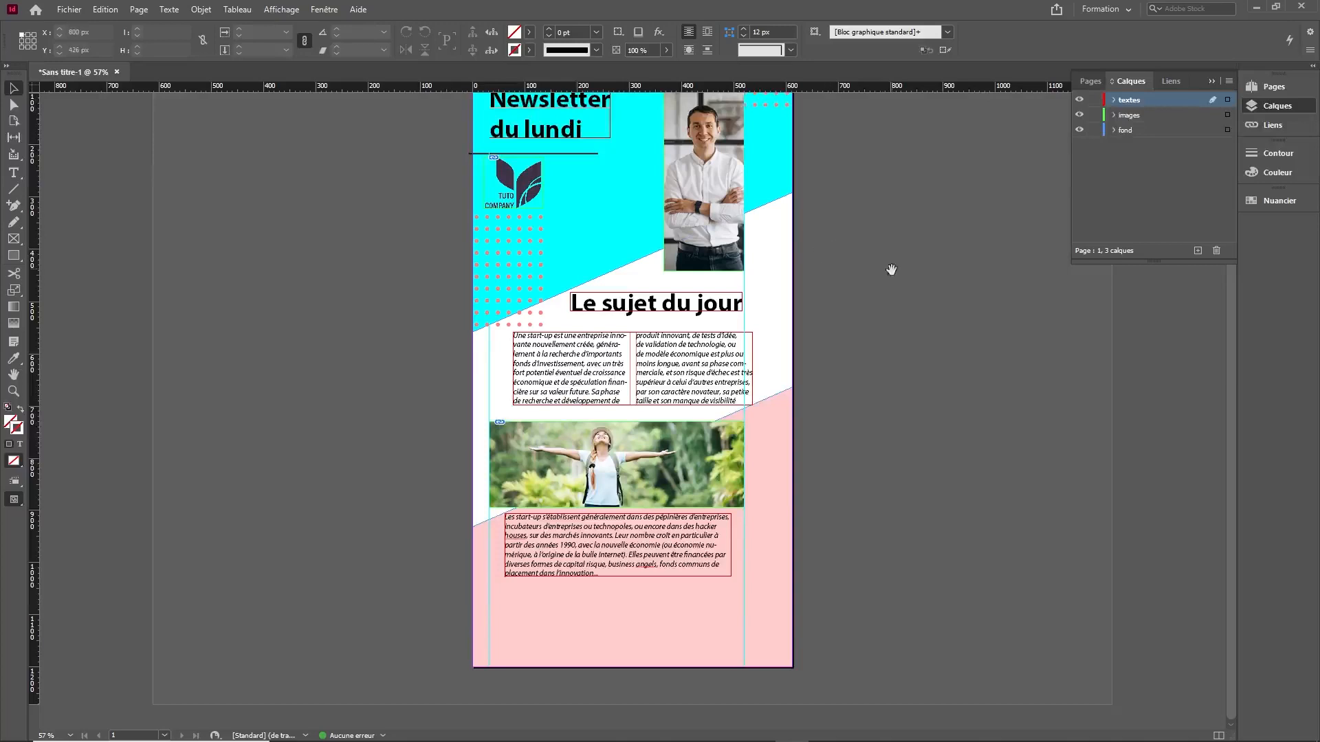
{"action": "scroll", "coordinate": [697, 112], "scroll_direction": "up", "scroll_amount": 3}
{"action": "left_click_drag", "start_coordinate": [822, 142], "coordinate": [820, 146]}
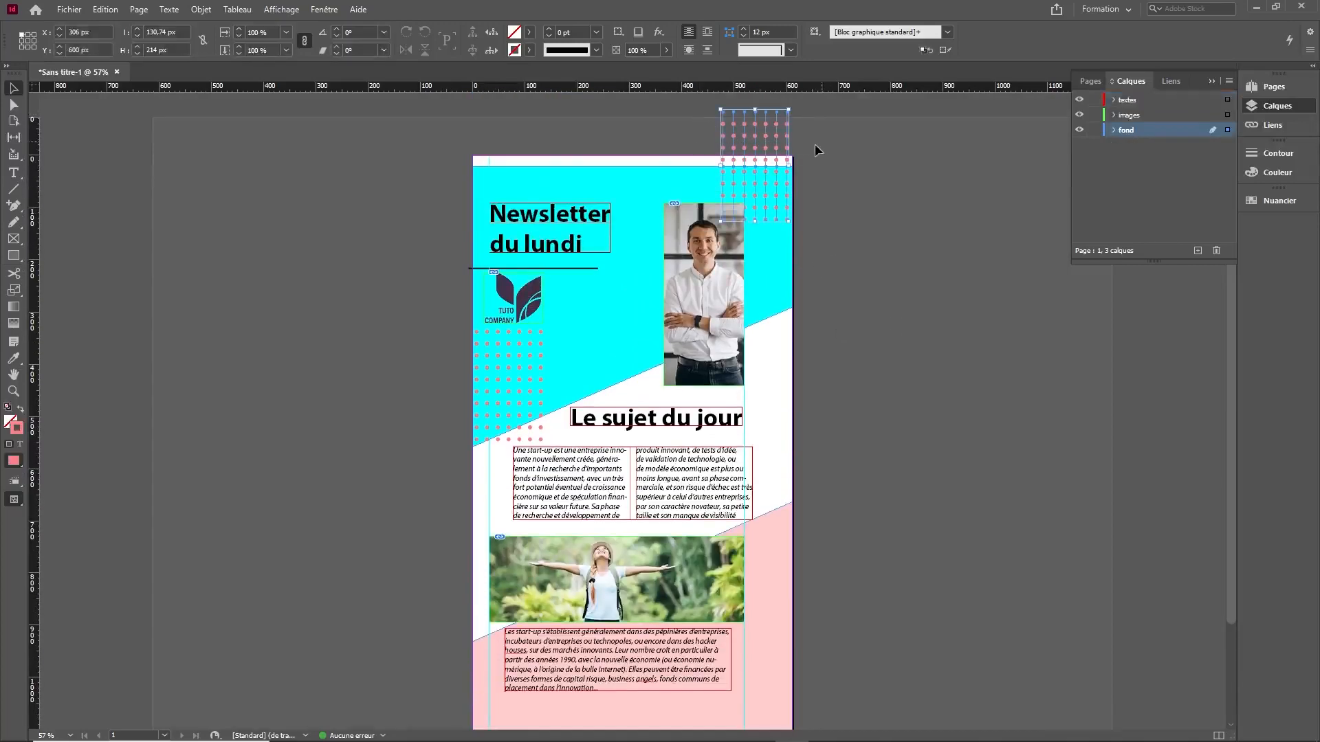
{"action": "key", "text": "space"}
{"action": "left_click_drag", "start_coordinate": [840, 397], "coordinate": [829, 328]}
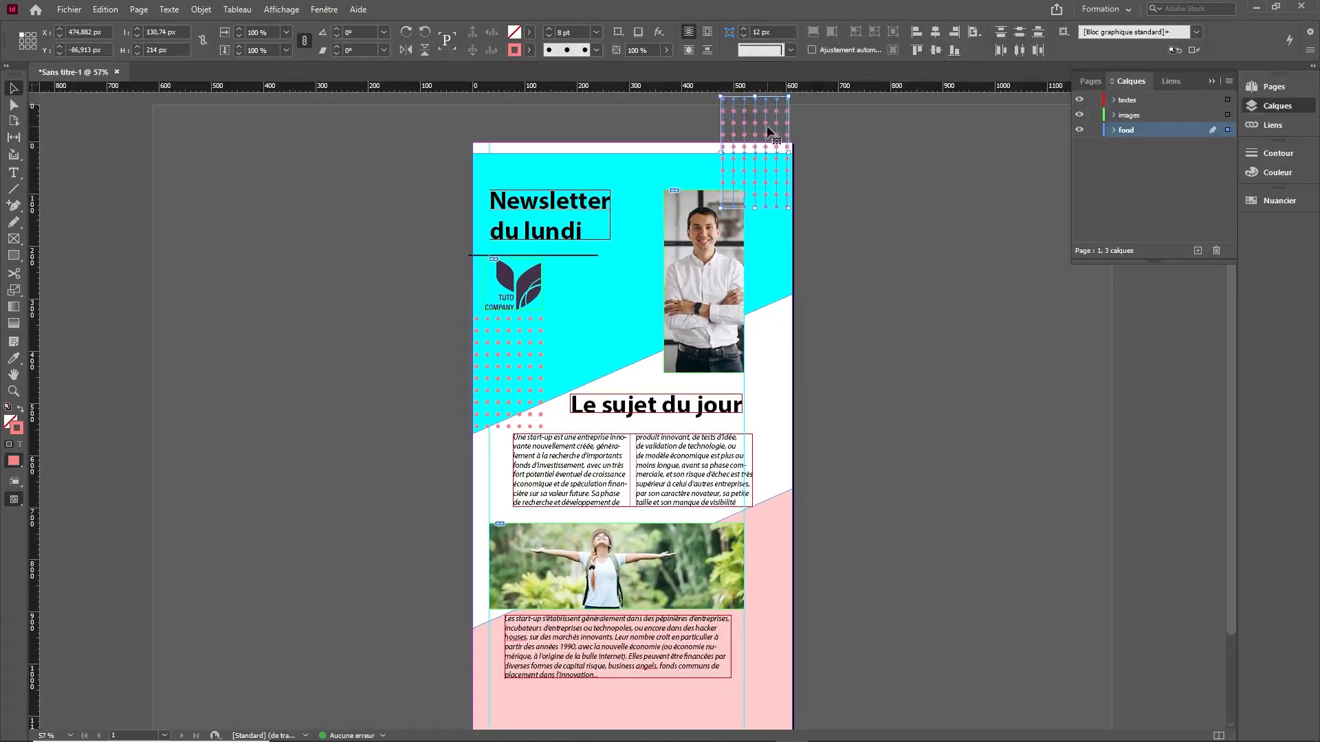
{"action": "left_click_drag", "start_coordinate": [765, 143], "coordinate": [784, 658]}
{"action": "left_click_drag", "start_coordinate": [868, 631], "coordinate": [852, 479]}
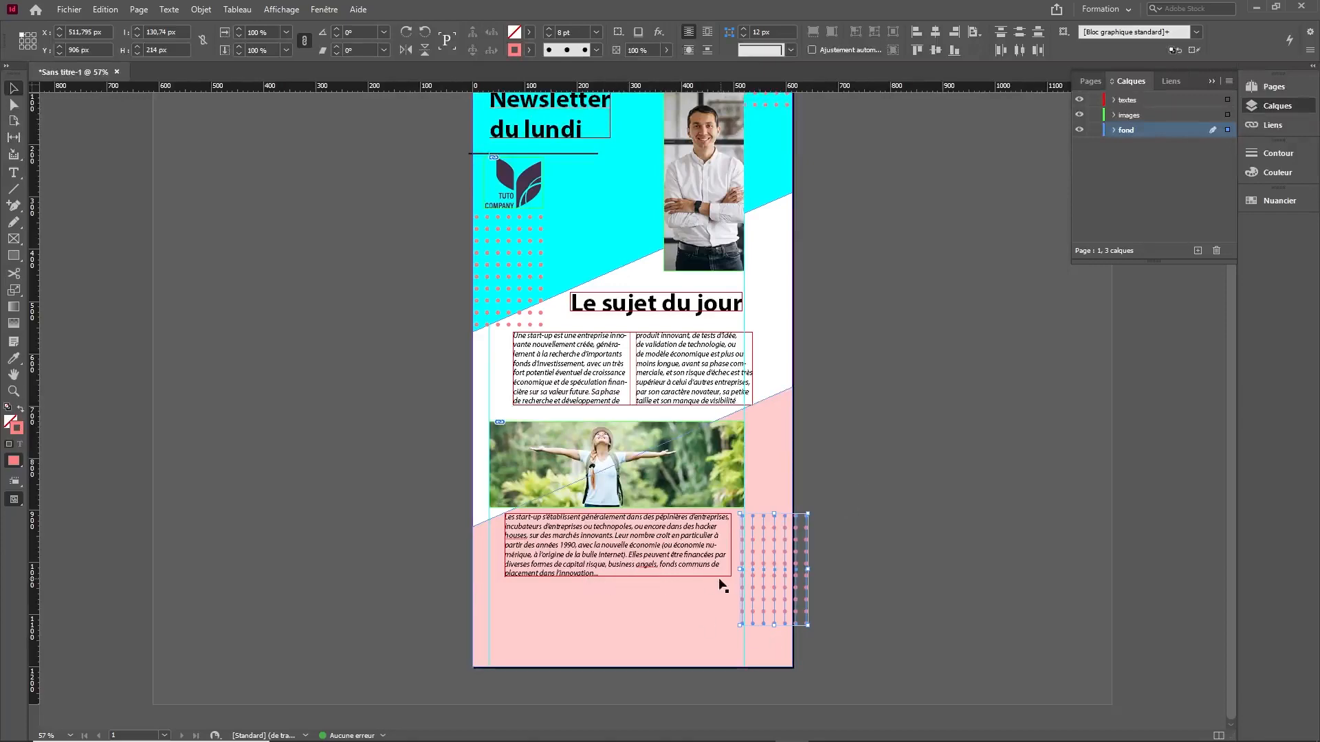
{"action": "left_click_drag", "start_coordinate": [773, 625], "coordinate": [770, 576]}
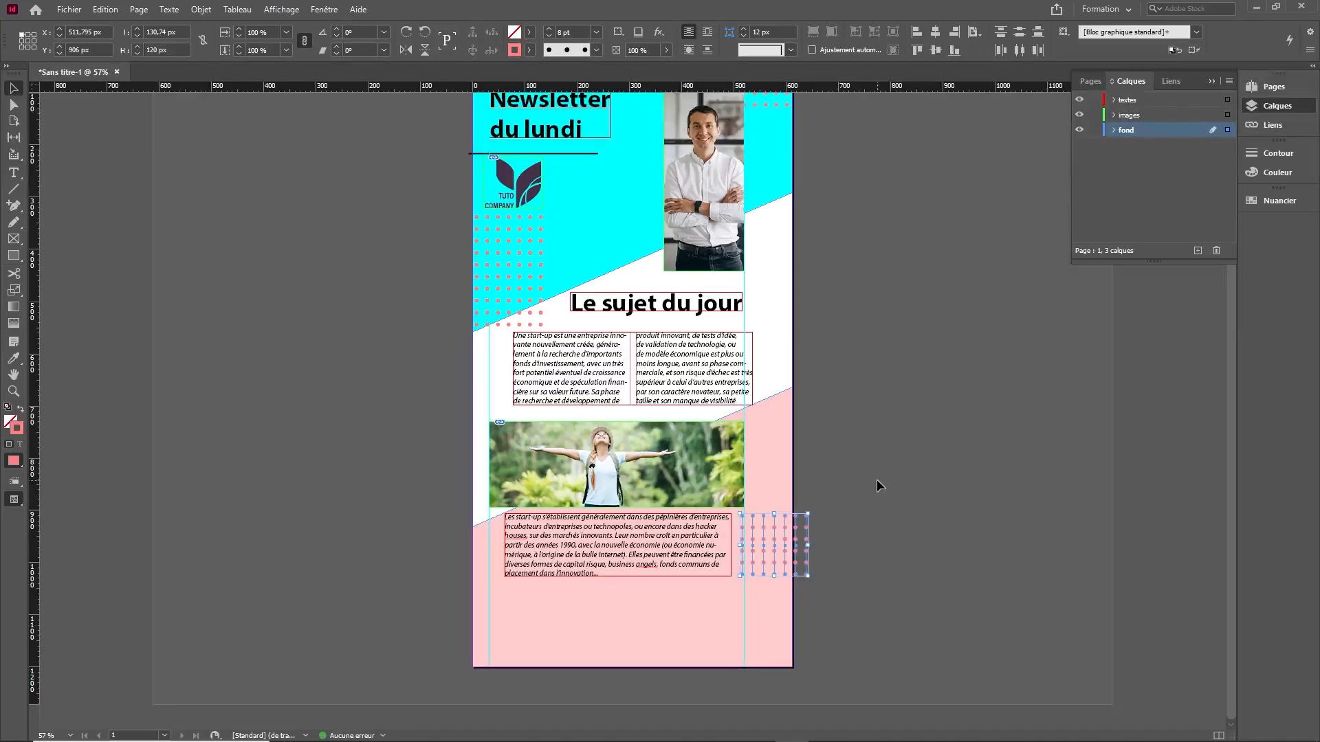
Step: Recolour the copied dotted grid's stroke with RVB Cyan and adjust its tint
{"action": "left_click", "coordinate": [1276, 202]}
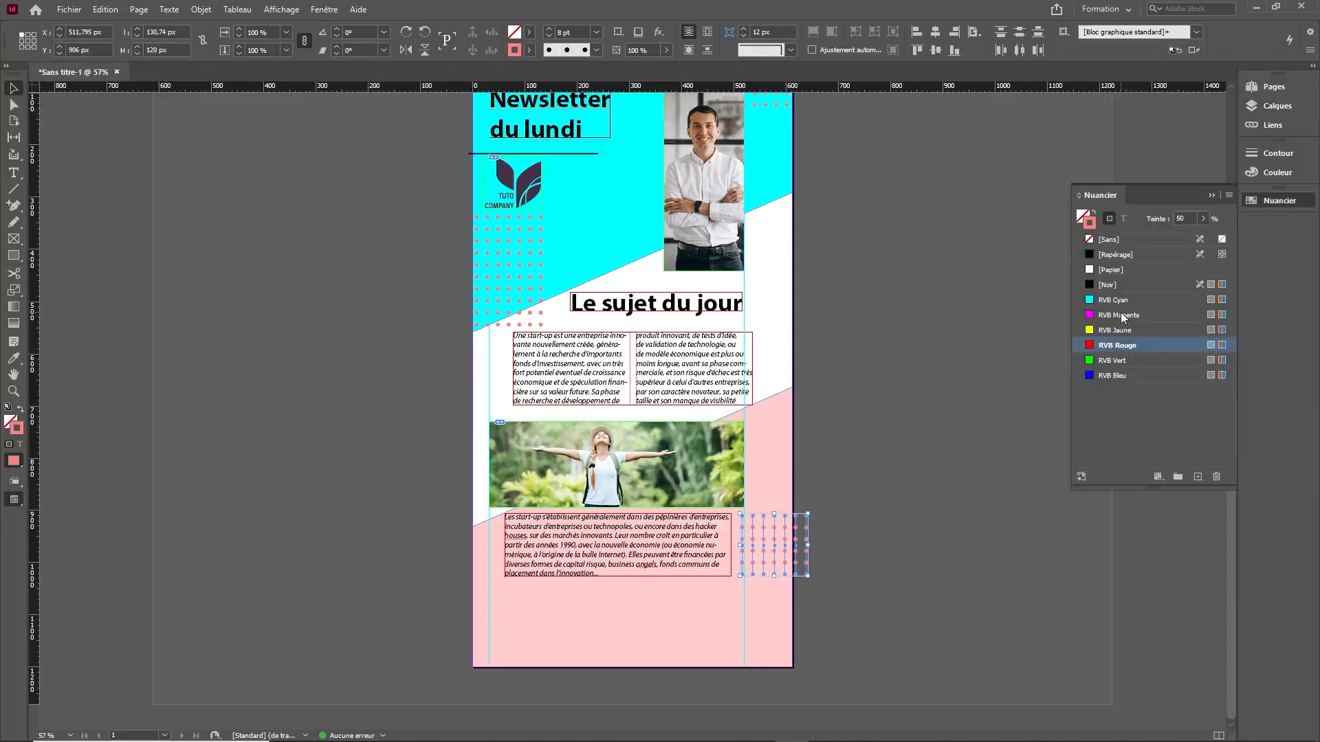
{"action": "left_click", "coordinate": [1118, 303]}
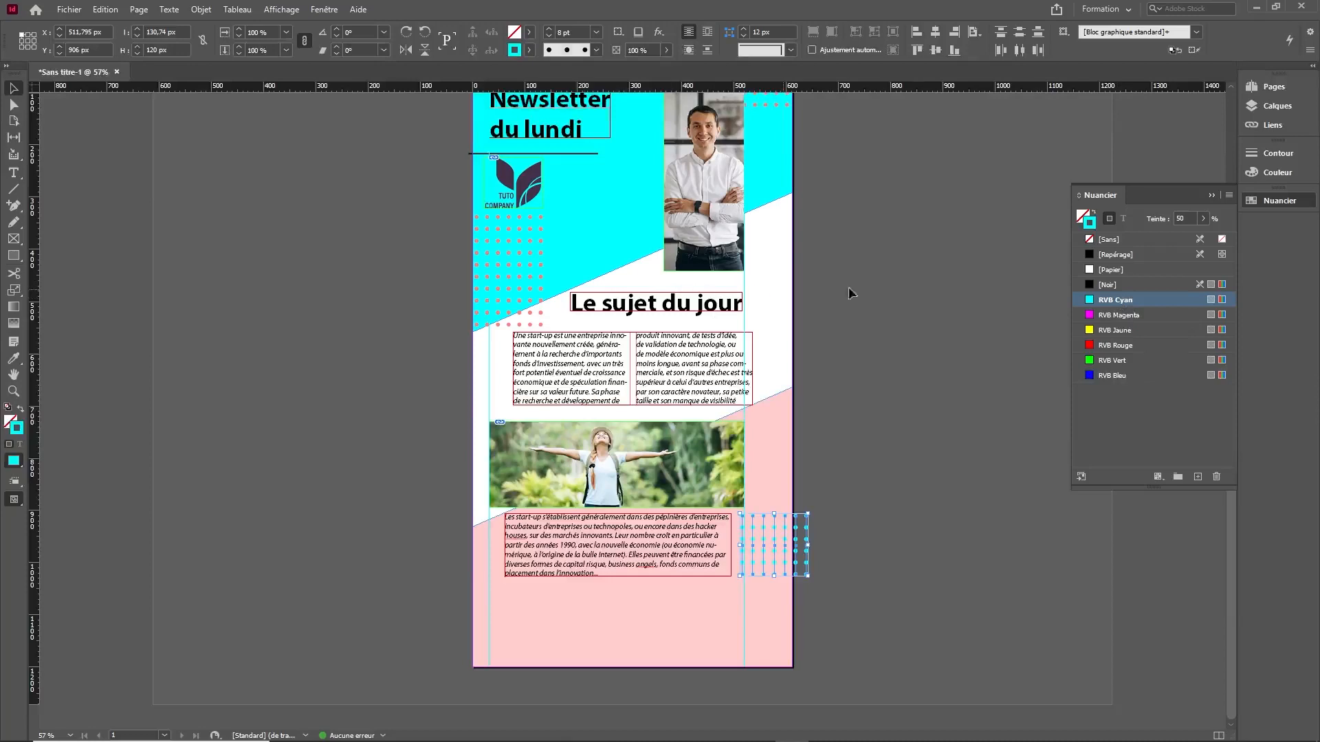
{"action": "left_click", "coordinate": [1204, 219]}
{"action": "left_click", "coordinate": [1204, 220]}
{"action": "left_click", "coordinate": [356, 359]}
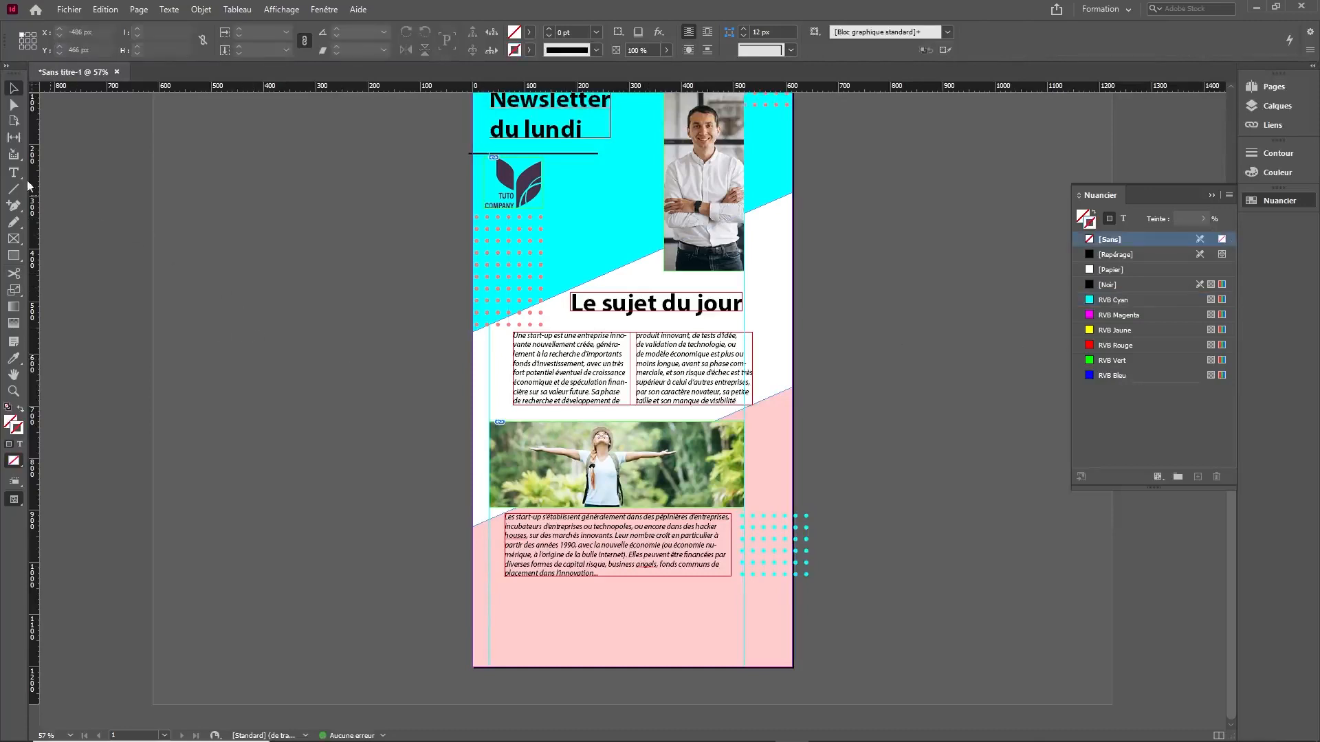
Step: Draw a graphic frame about 612 × 158 px across the foot of the page and place stylish-happy-young-friends-sitting-park-making-selfie.jpg in it
{"action": "left_click", "coordinate": [13, 239]}
{"action": "left_click_drag", "start_coordinate": [473, 586], "coordinate": [796, 670]}
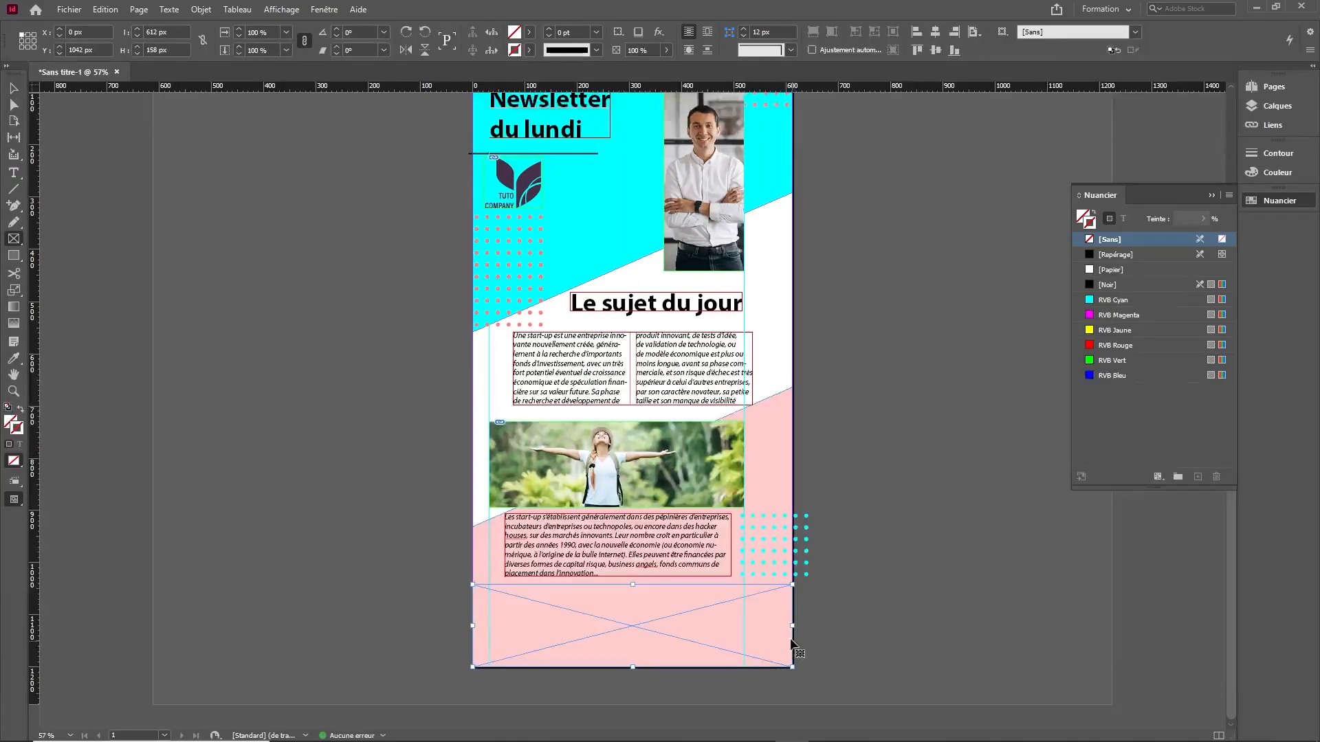
{"action": "key", "text": "ctrl+d"}
{"action": "left_click", "coordinate": [614, 251]}
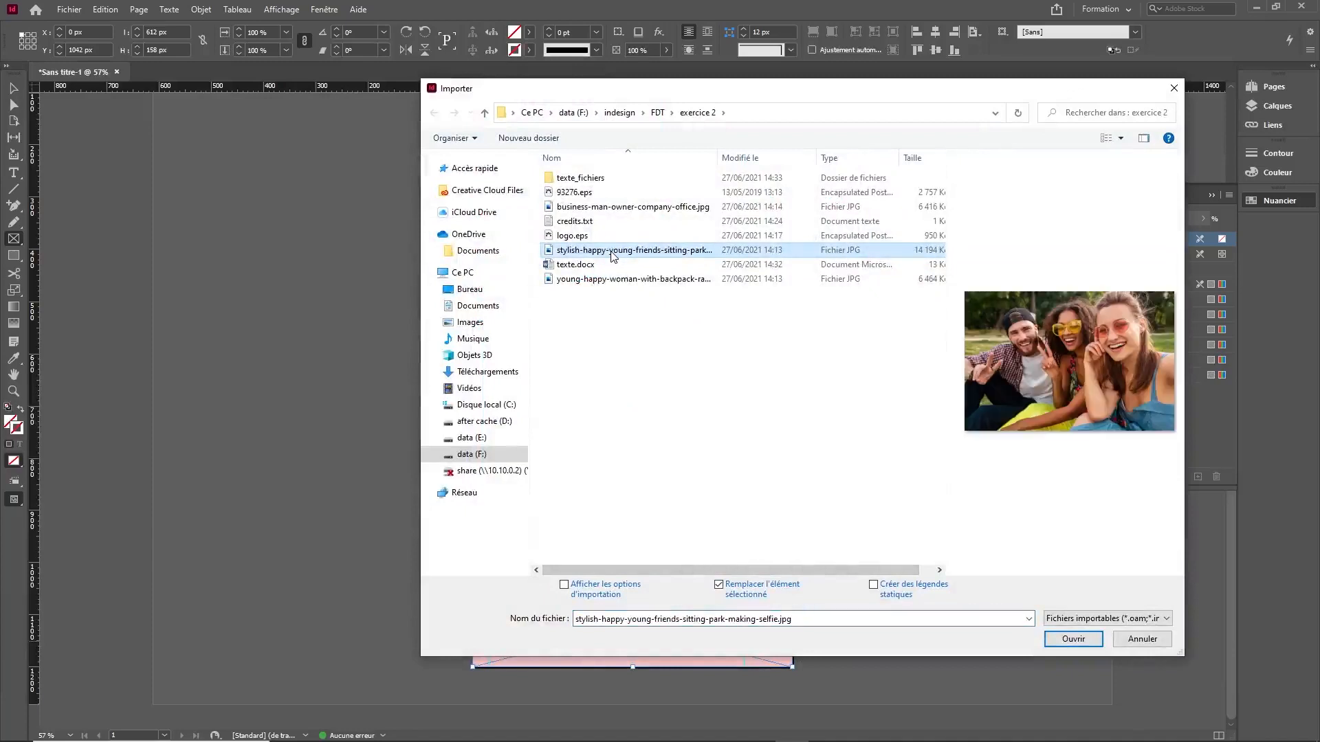
{"action": "left_click", "coordinate": [1073, 639]}
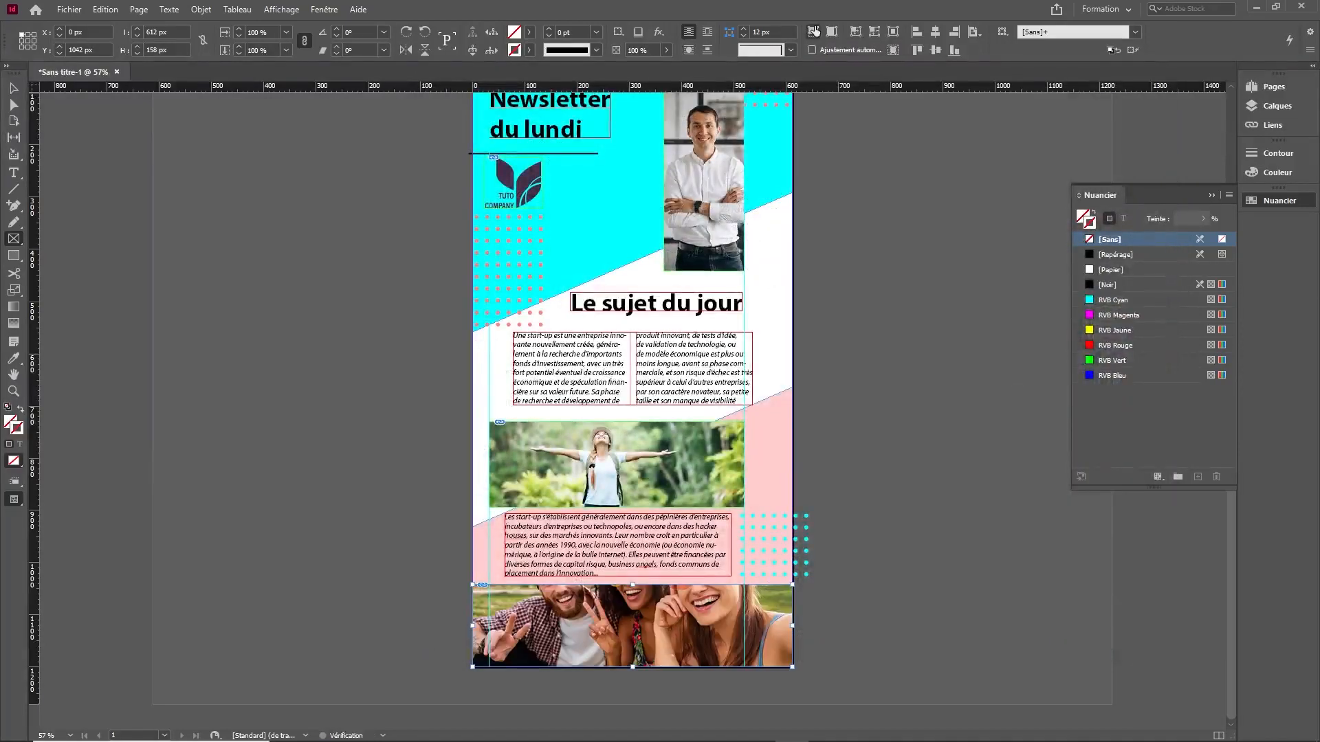
Step: Shift the friends' photo downward inside its frame so all three faces are framed
{"action": "left_click", "coordinate": [14, 86]}
{"action": "left_click_drag", "start_coordinate": [631, 633], "coordinate": [620, 677]}
{"action": "left_click", "coordinate": [367, 523]}
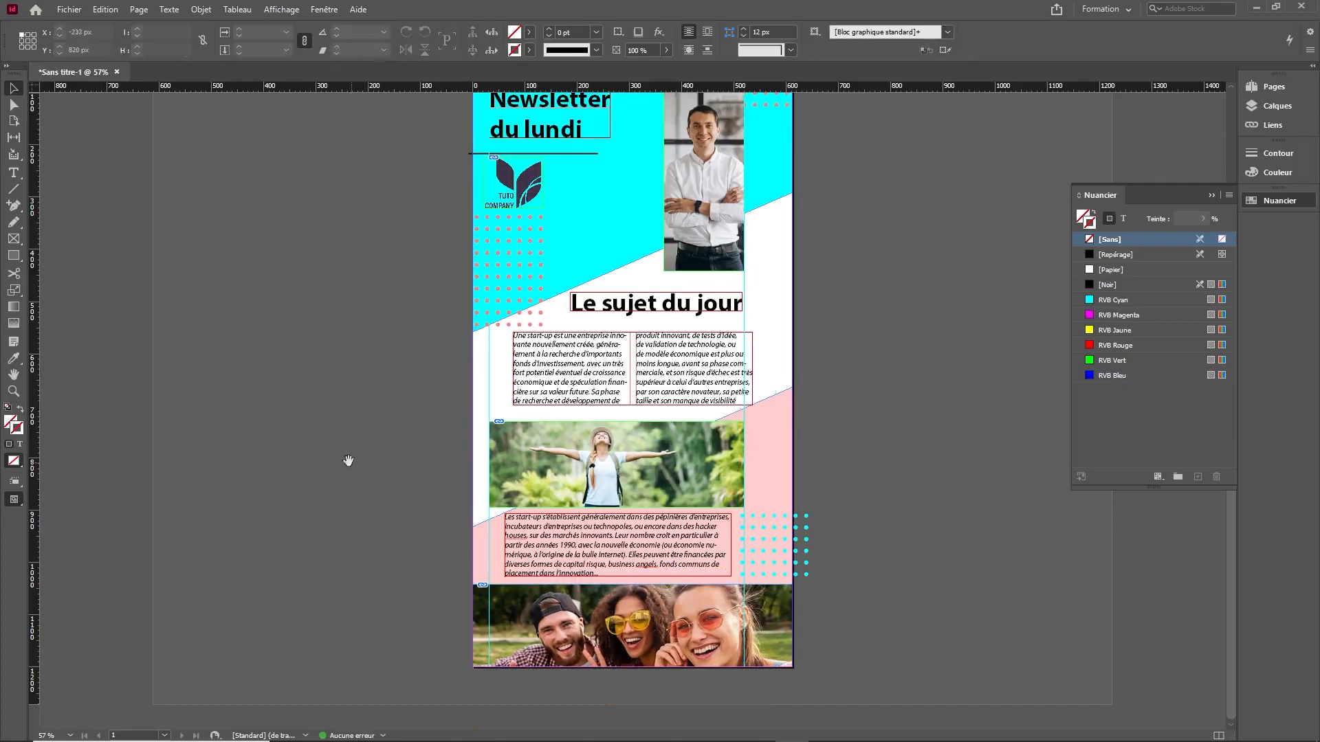
Step: Preview the whole newsletter without guides and frame edges, and return to the normal view
{"action": "key", "text": "w"}
{"action": "mouse_move", "coordinate": [867, 366]}
{"action": "left_mouse_down"}
{"action": "mouse_move", "coordinate": [864, 422]}
{"action": "mouse_move", "coordinate": [863, 350]}
{"action": "mouse_move", "coordinate": [860, 394]}
{"action": "mouse_move", "coordinate": [863, 356]}
{"action": "mouse_move", "coordinate": [869, 383]}
{"action": "left_mouse_up"}
{"action": "key", "text": "w"}
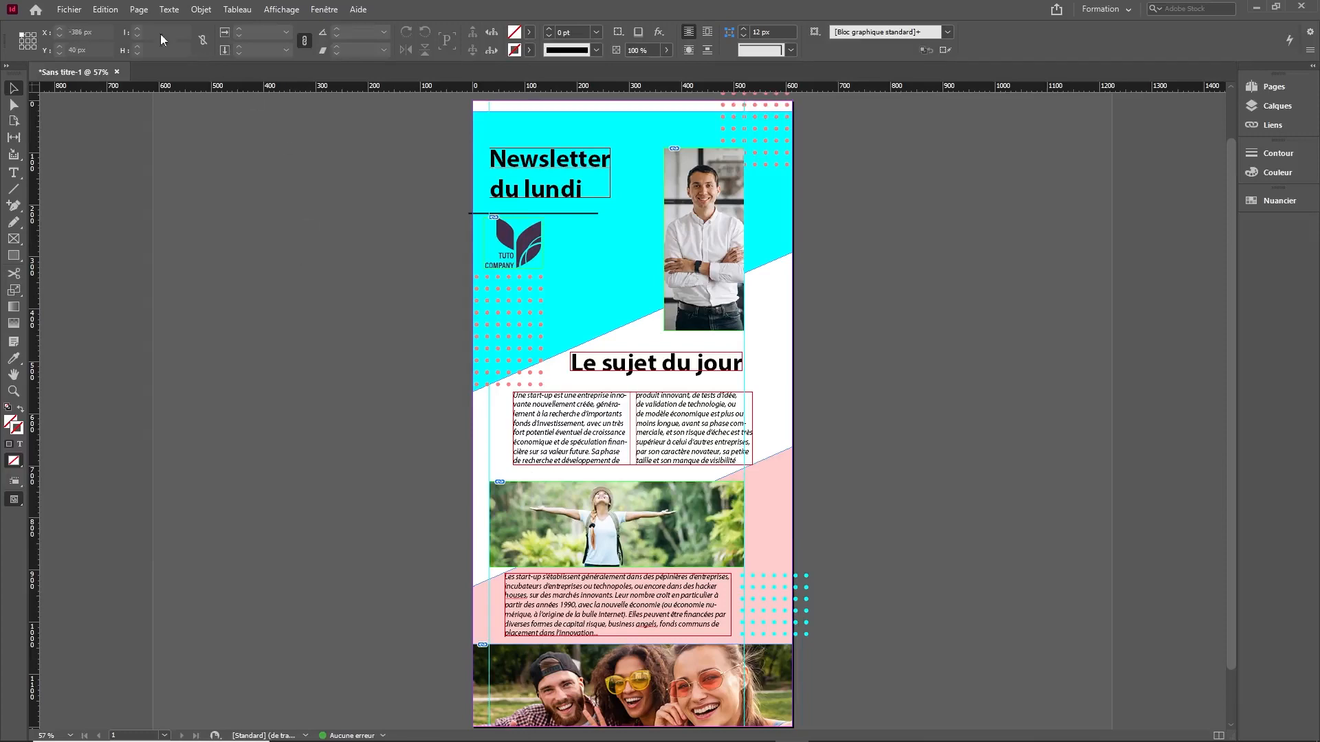
Step: Save the document as newsletter in InDesign 2021 format in the exercice 2 folder
{"action": "left_click", "coordinate": [69, 10]}
{"action": "left_click", "coordinate": [69, 10]}
{"action": "left_click", "coordinate": [69, 9]}
{"action": "left_click", "coordinate": [101, 107]}
{"action": "double_click", "coordinate": [574, 193]}
{"action": "left_click", "coordinate": [611, 553]}
{"action": "left_click_drag", "start_coordinate": [588, 552], "coordinate": [369, 556]}
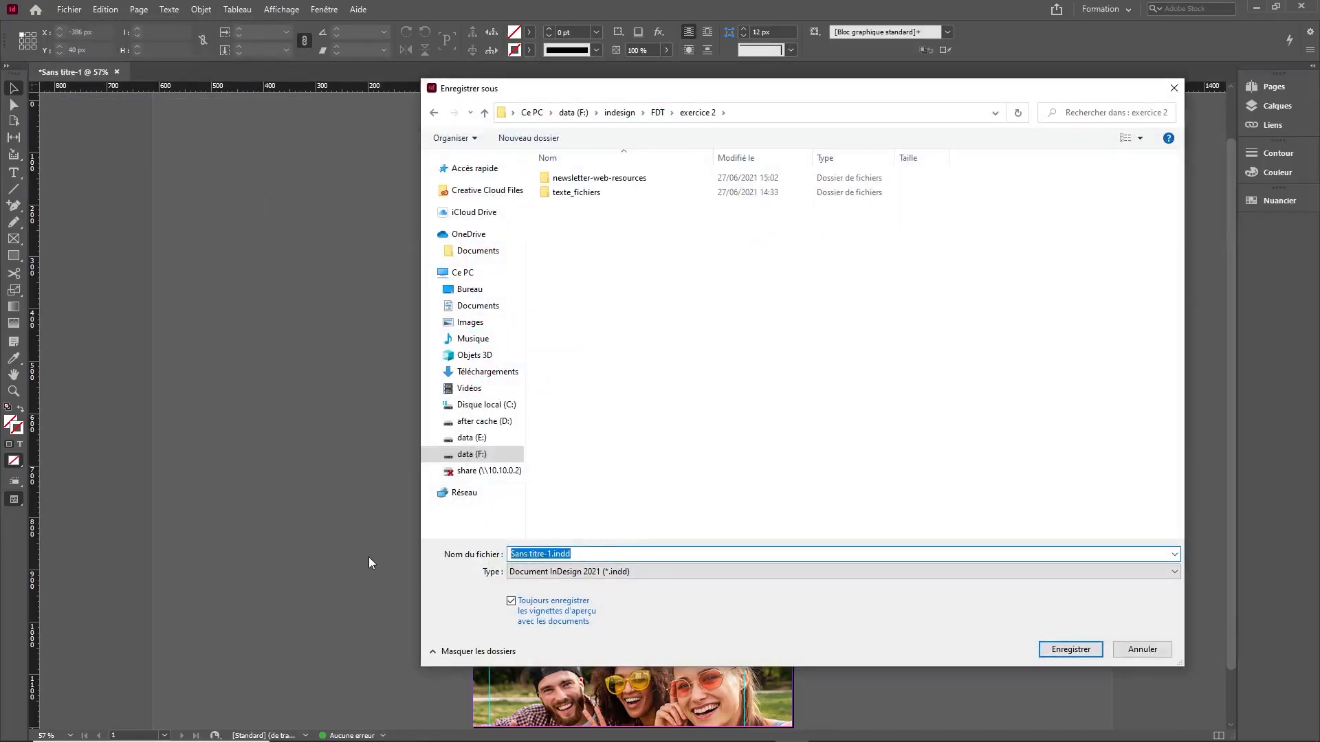
{"action": "type", "text": "newsletter"}
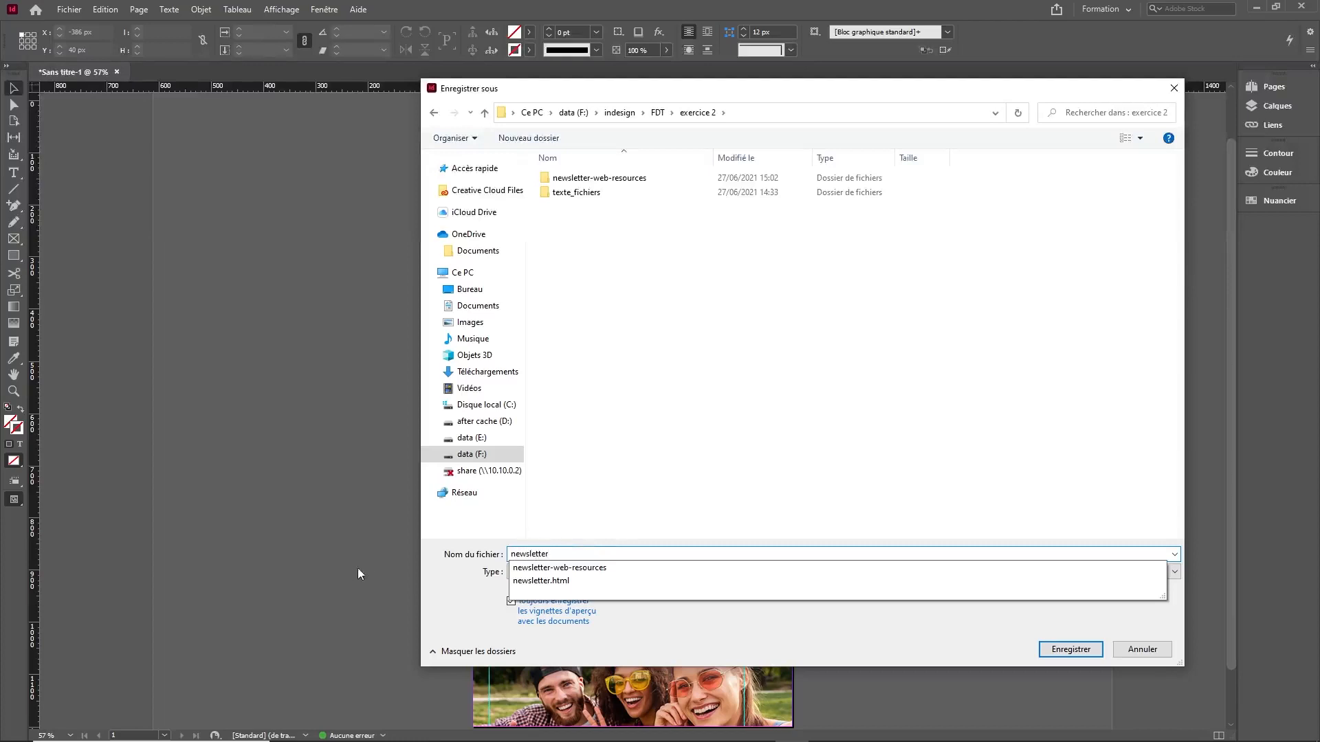
{"action": "key", "text": "Escape"}
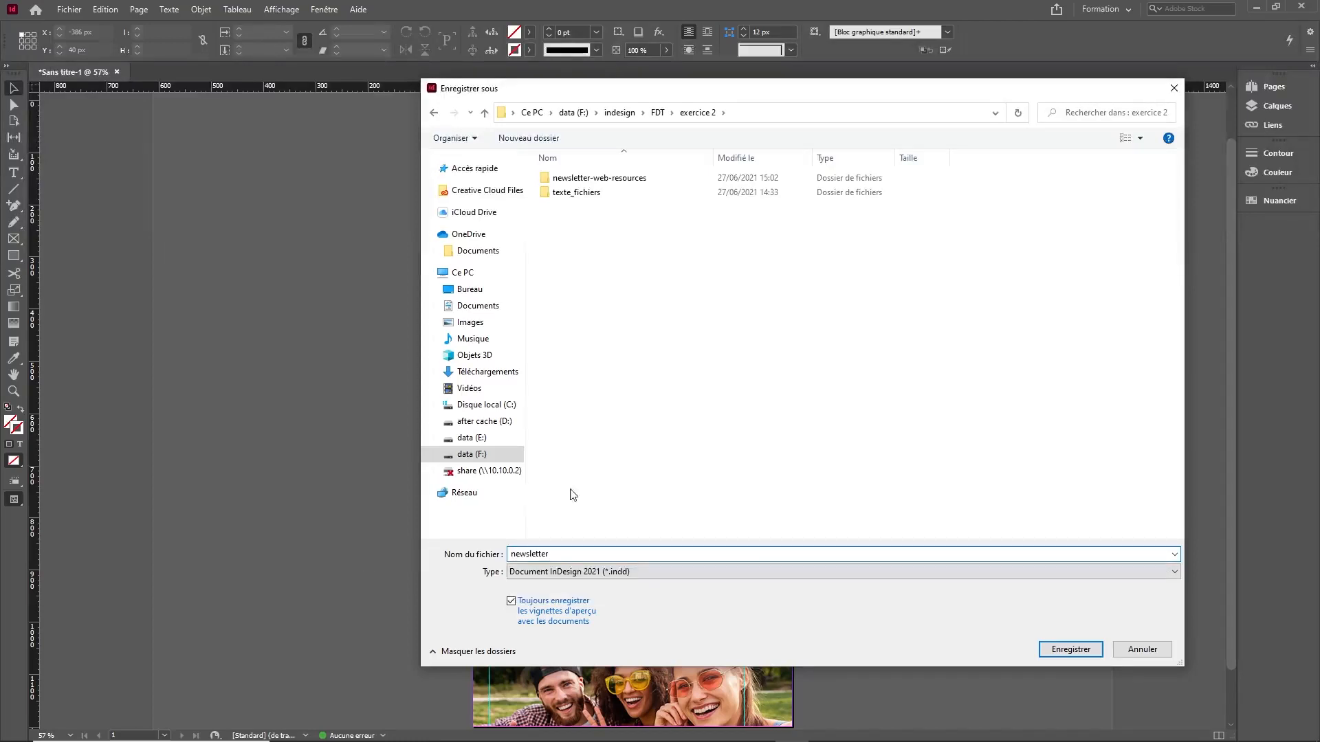
{"action": "left_click", "coordinate": [1070, 648]}
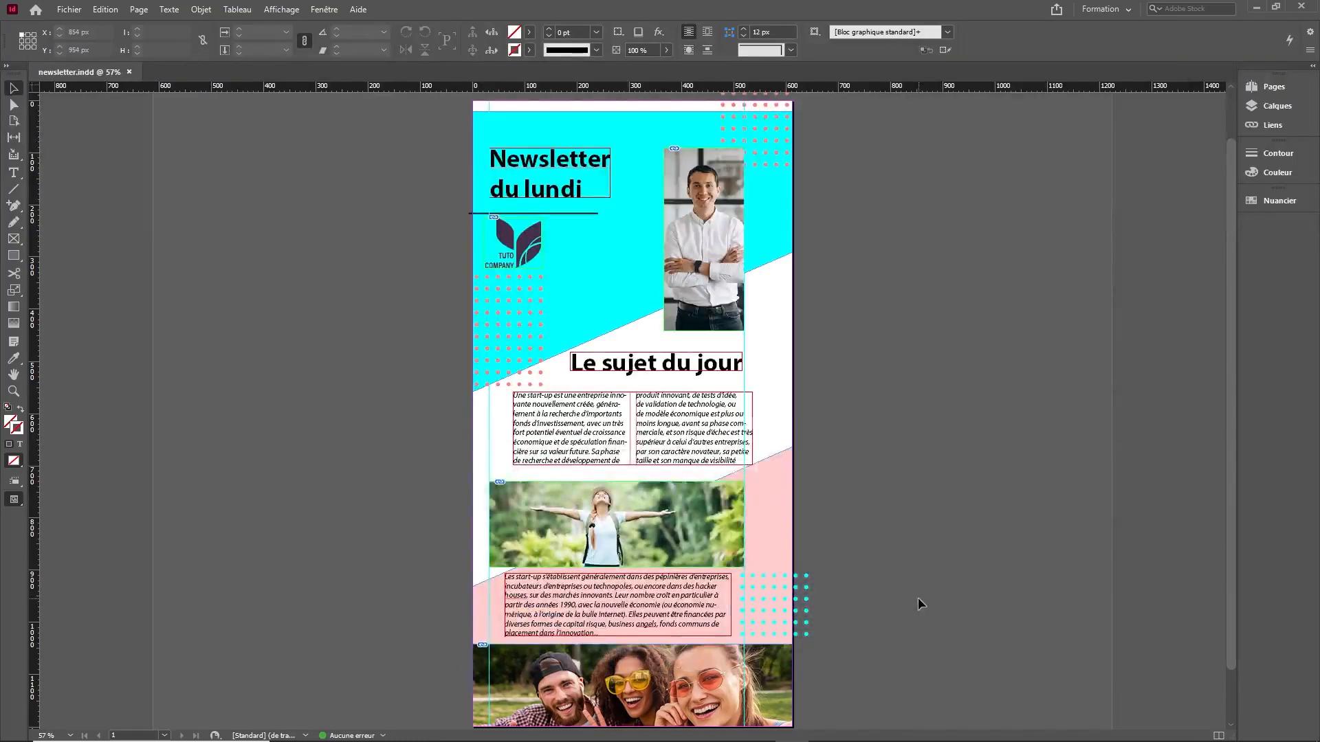